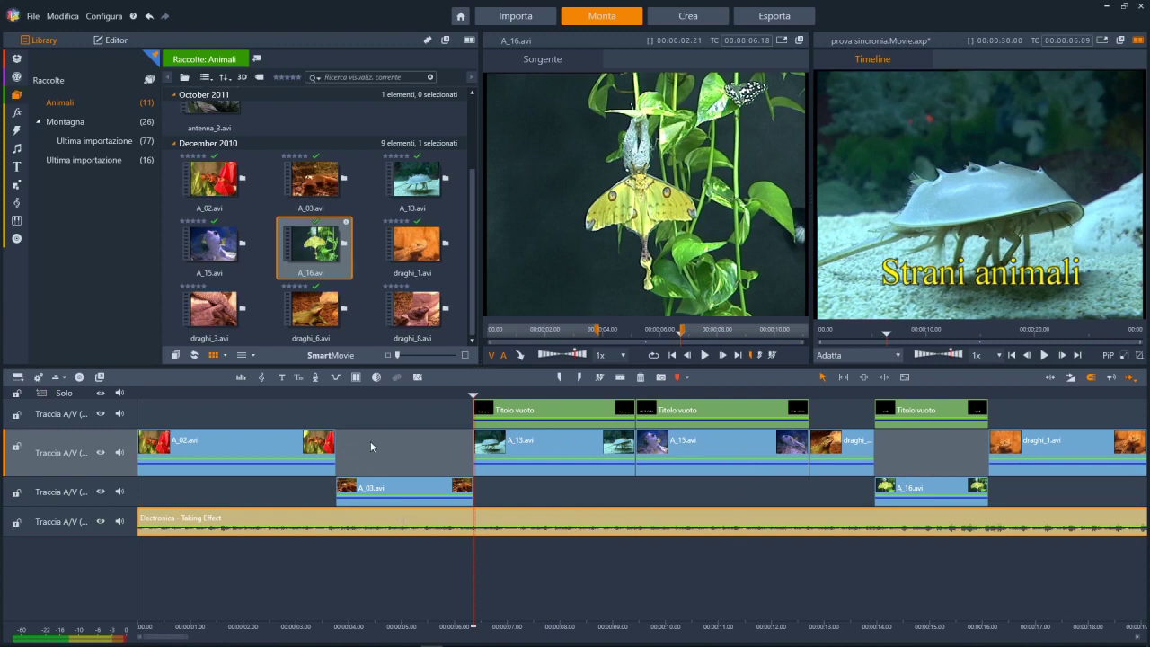
# Step: Preview the timeline over A_02.avi, the titled A_13.avi and A_16.avi clips, and A_03.avi to examine how titles match their clips
pyautogui.click(197, 396)
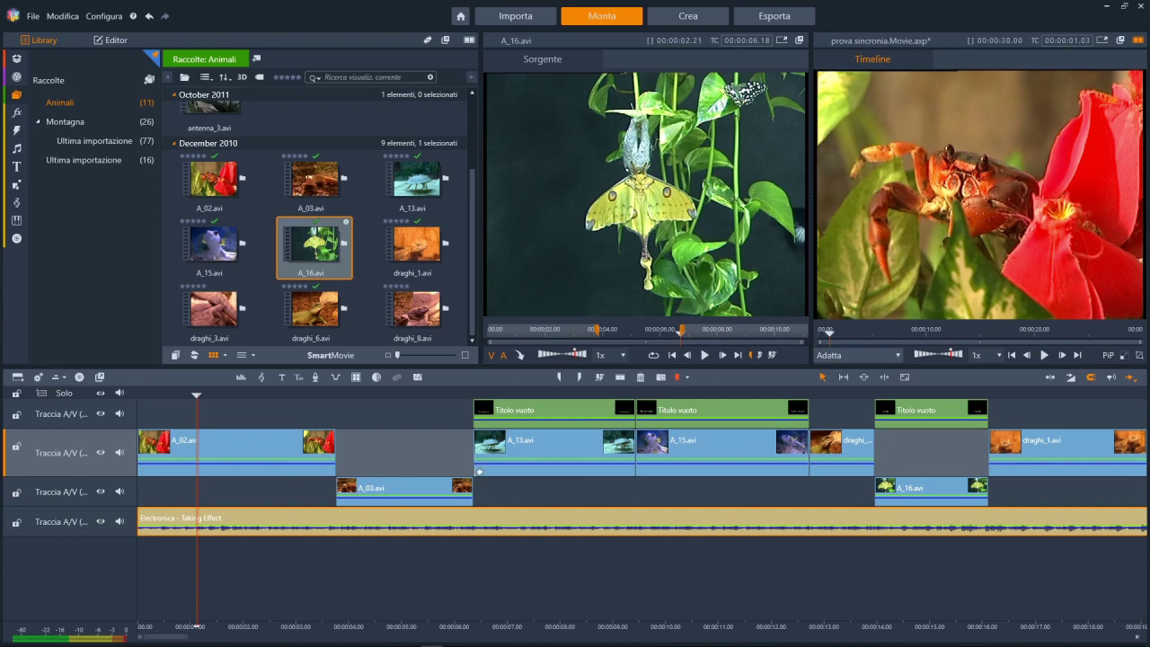
pyautogui.moveTo(198, 396); pyautogui.dragTo(549, 410)
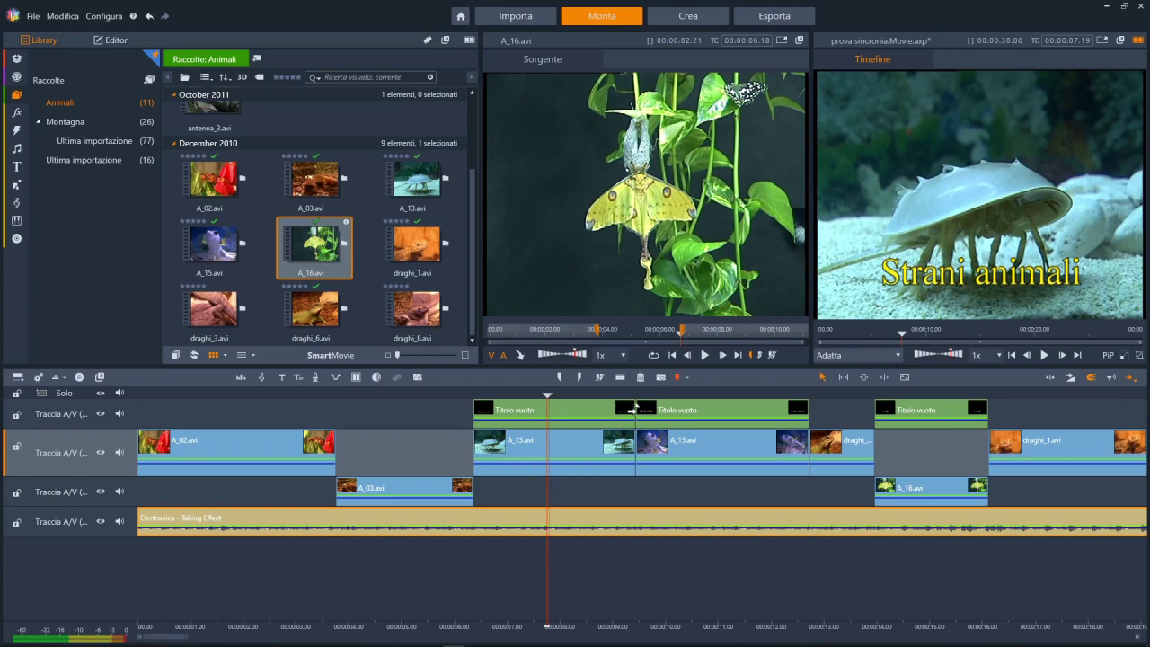
pyautogui.moveTo(547, 397); pyautogui.dragTo(900, 416)
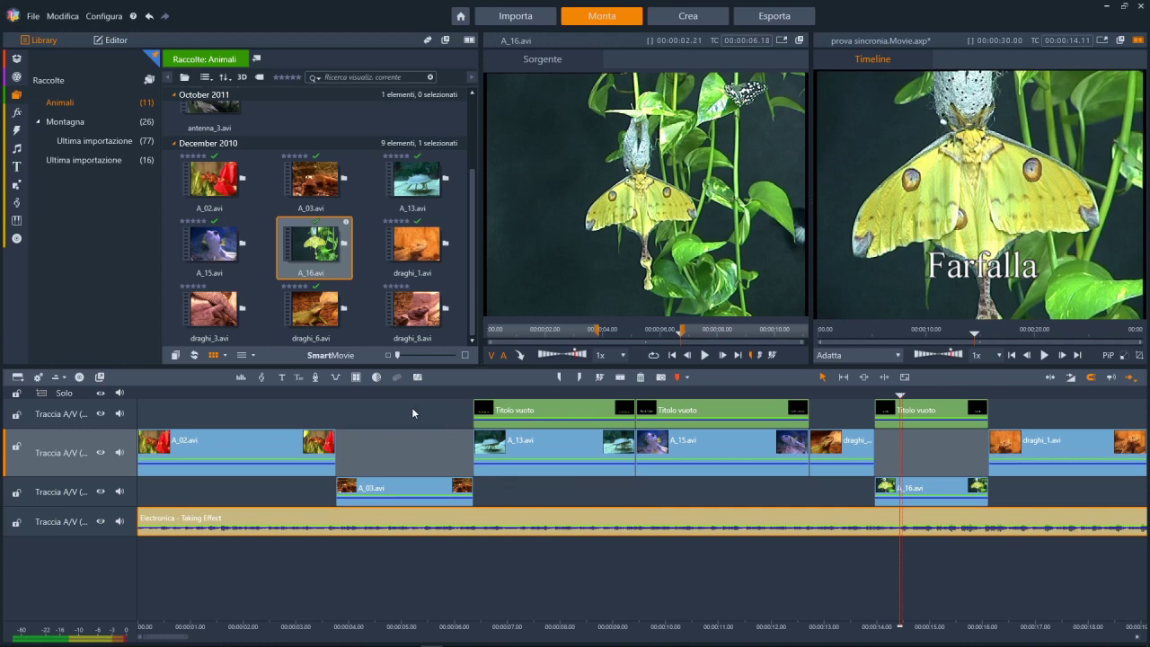
pyautogui.click(377, 395)
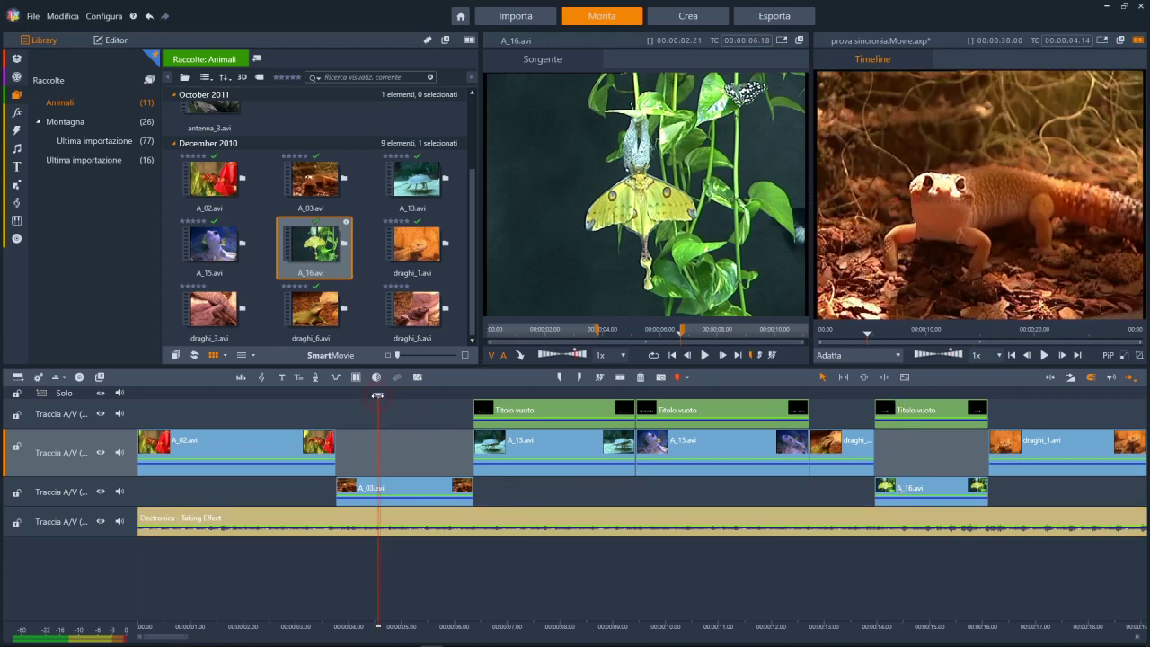
# Step: Try deleting the A_03.avi clip from the third track and check the Farfalla title's sync at about 00:00:14.09
pyautogui.click(400, 491)
pyautogui.press('Delete')
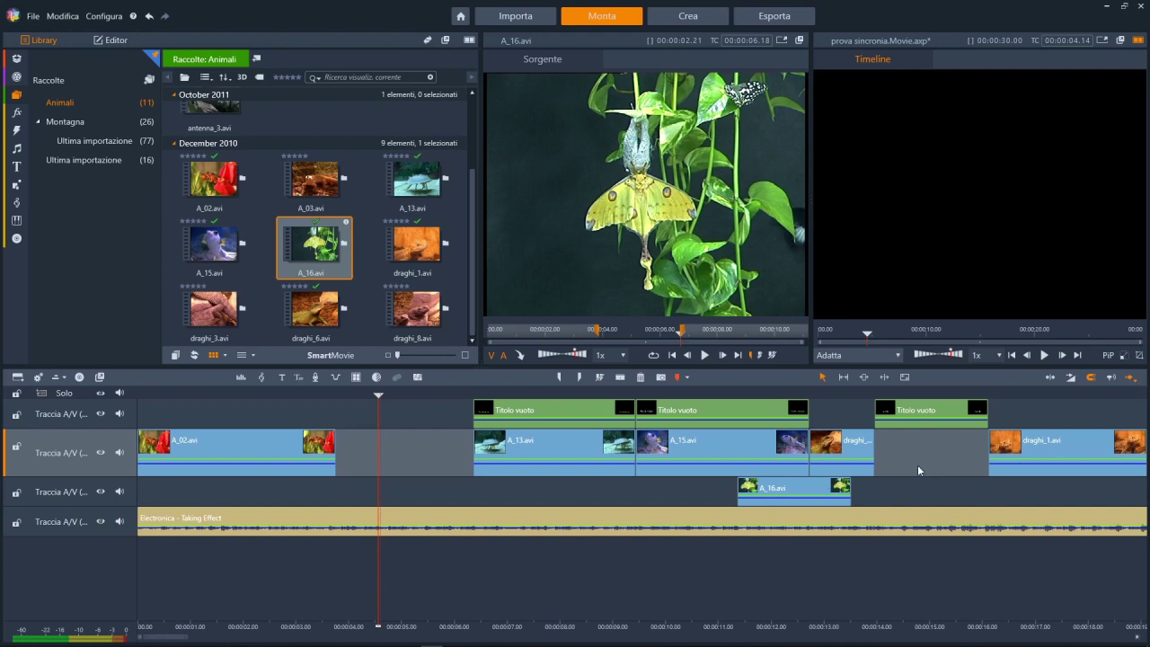
pyautogui.click(883, 377)
pyautogui.click(885, 395)
pyautogui.moveTo(886, 395); pyautogui.dragTo(894, 395)
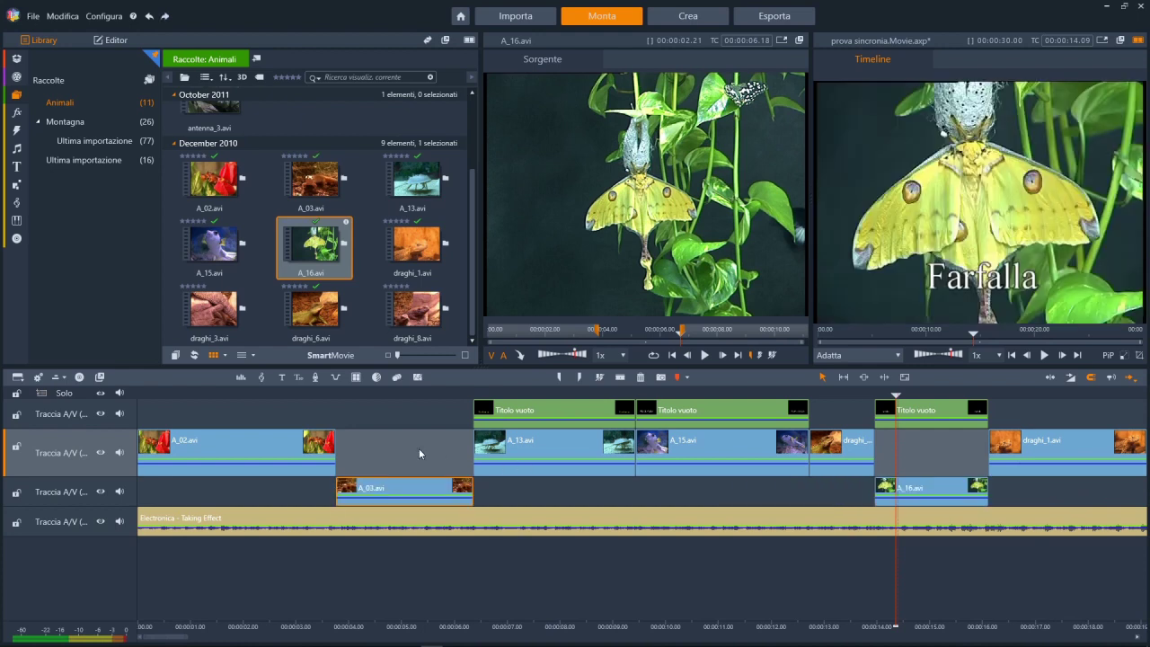
# Step: Try deleting the A_02.avi clip at the start of the second track, and undo the deletion
pyautogui.click(221, 449)
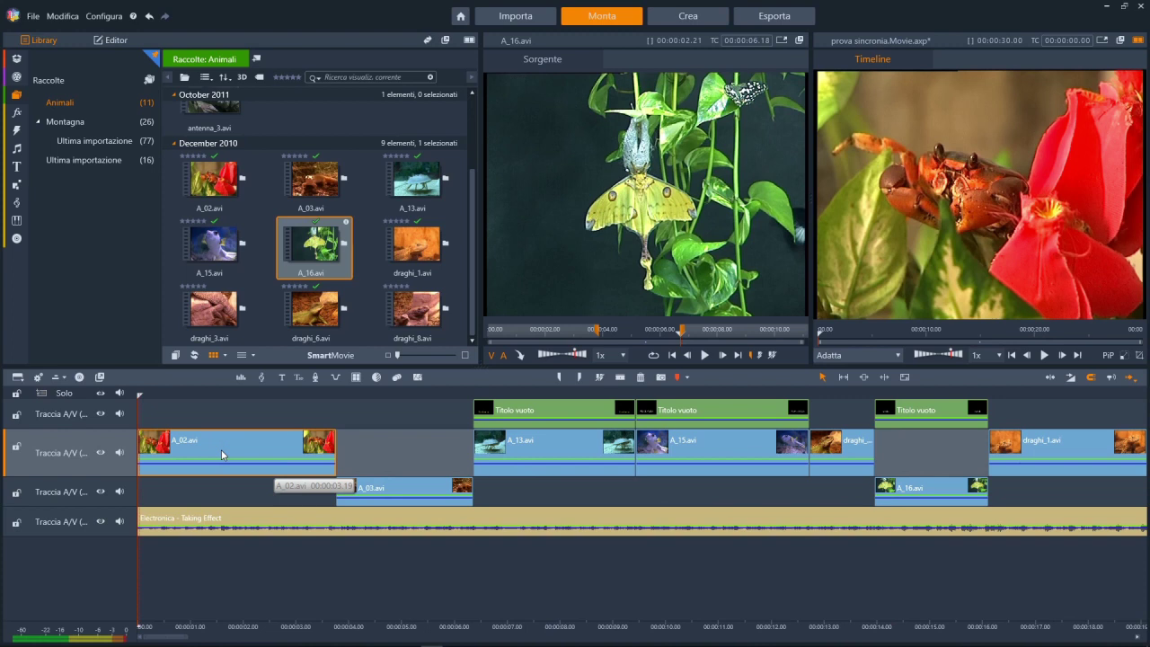
pyautogui.press('Delete')
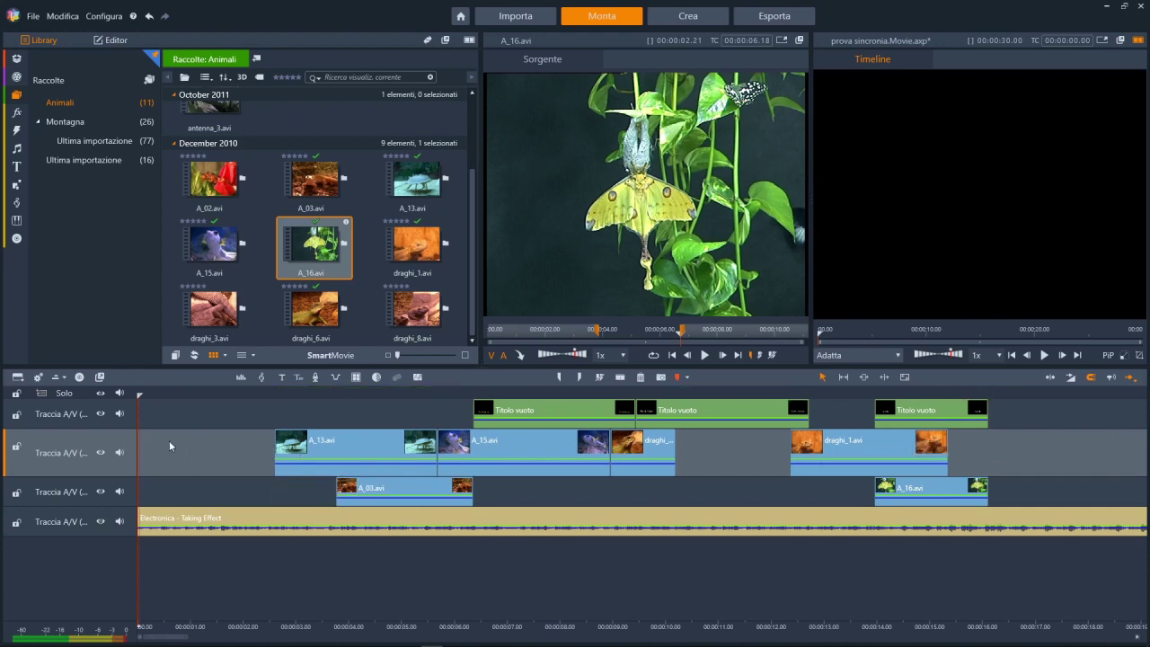
pyautogui.hotkey('ctrl', 'z')
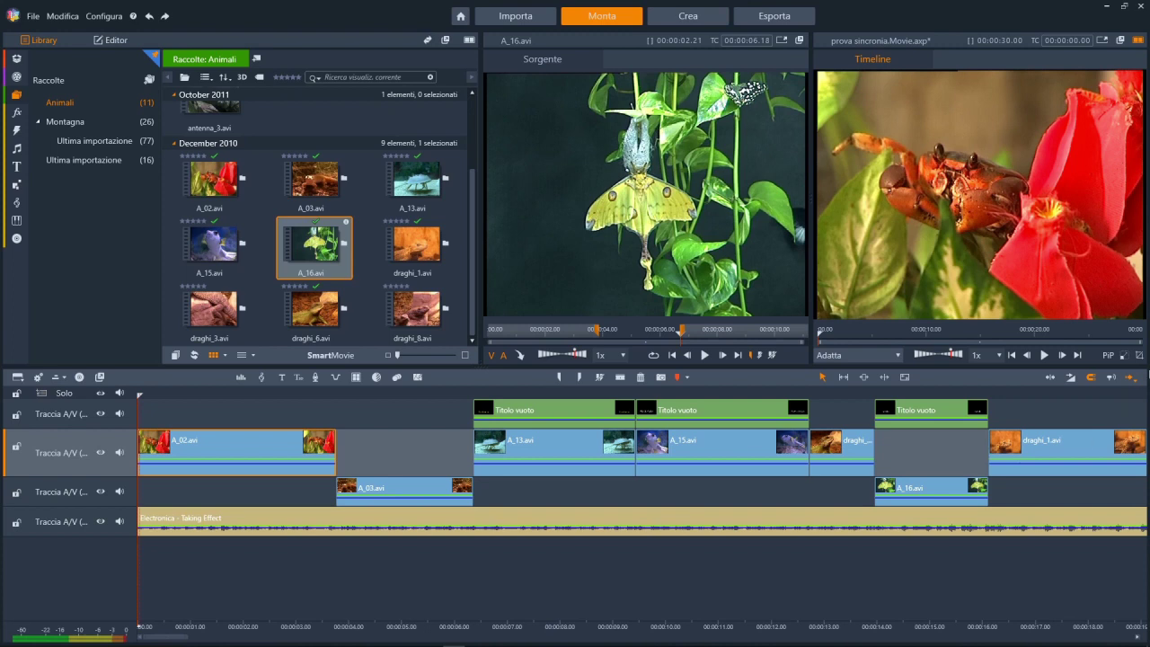
# Step: Switch the timeline to Smart editing mode and place the playhead over the A_03.avi clip
pyautogui.moveTo(1134, 386)
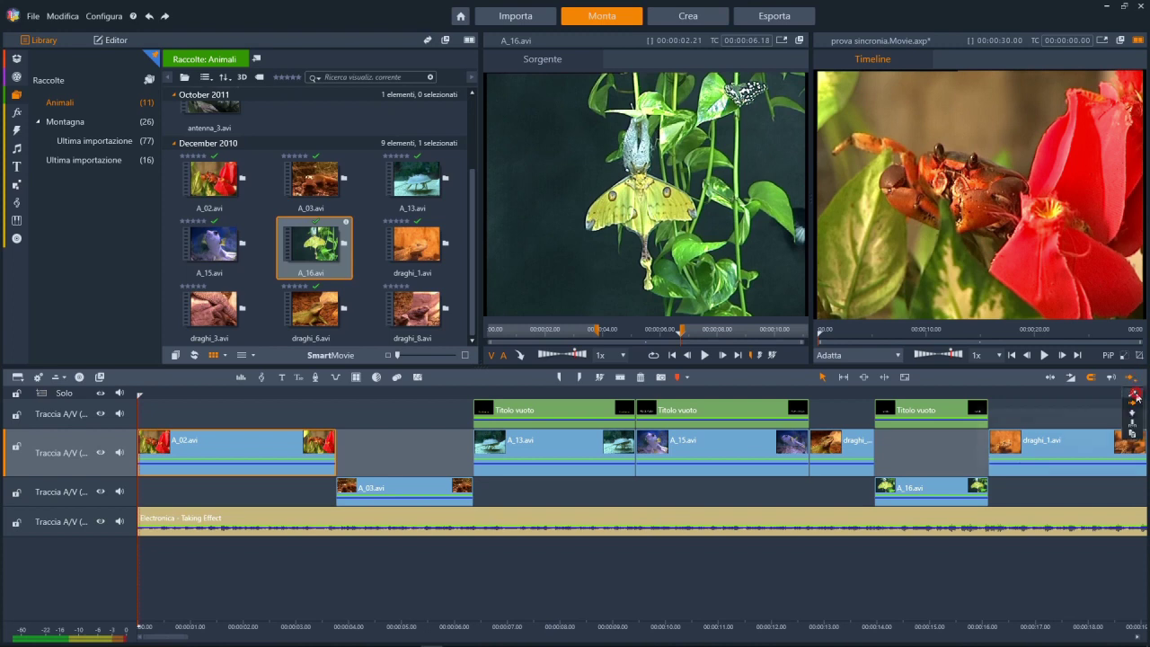
pyautogui.click(400, 396)
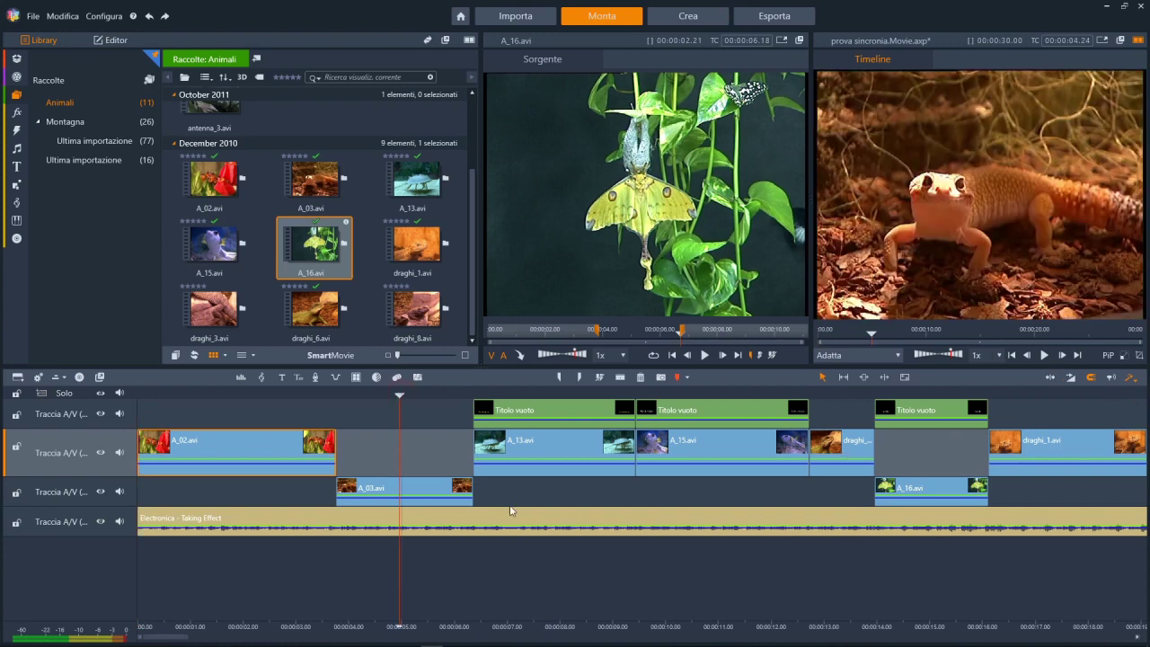
# Step: Try deleting the A_03.avi clip twice in Smart editing mode, undoing the deletion each time
pyautogui.click(417, 485)
pyautogui.press('Delete')
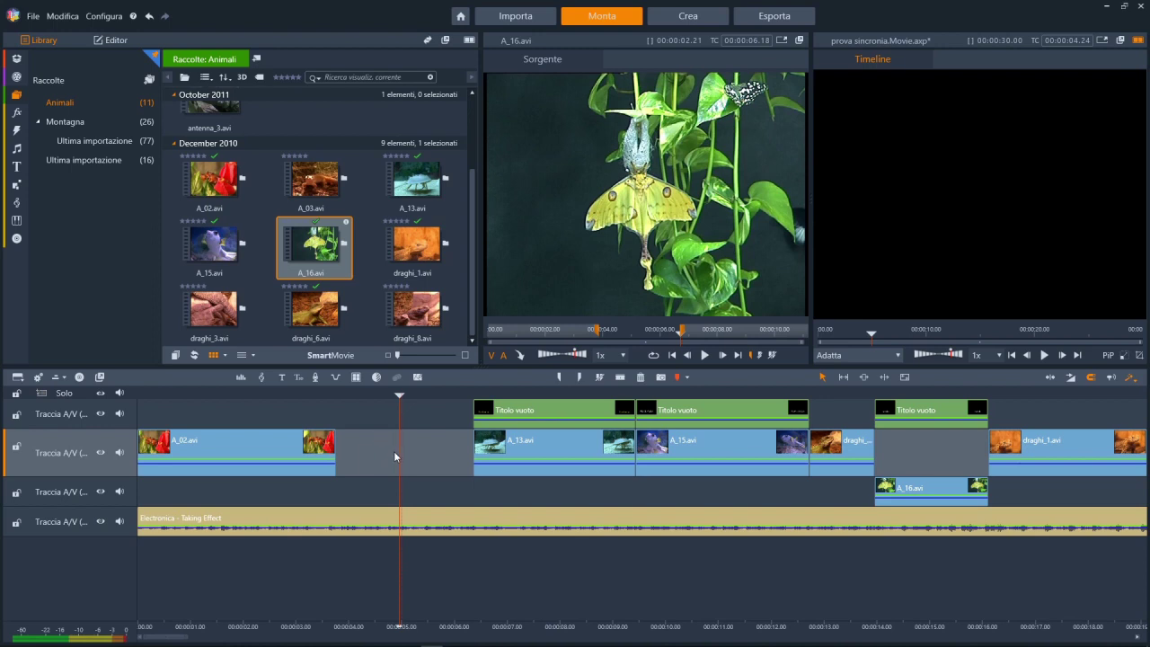
pyautogui.hotkey('ctrl', 'z')
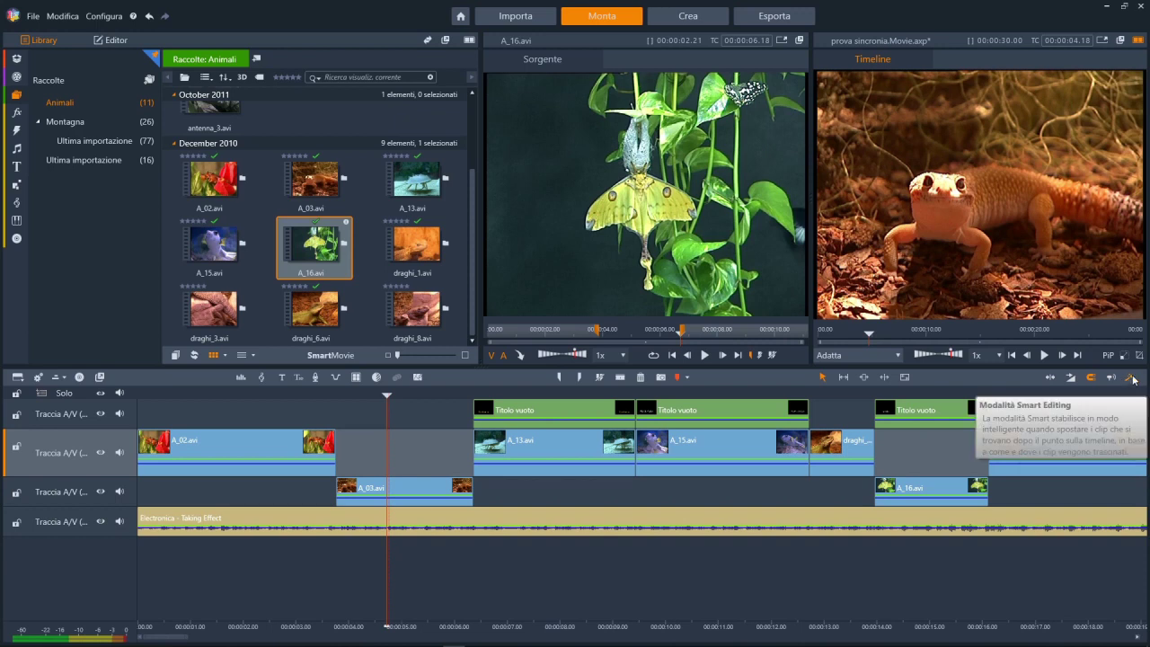
pyautogui.click(426, 489)
pyautogui.press('Delete')
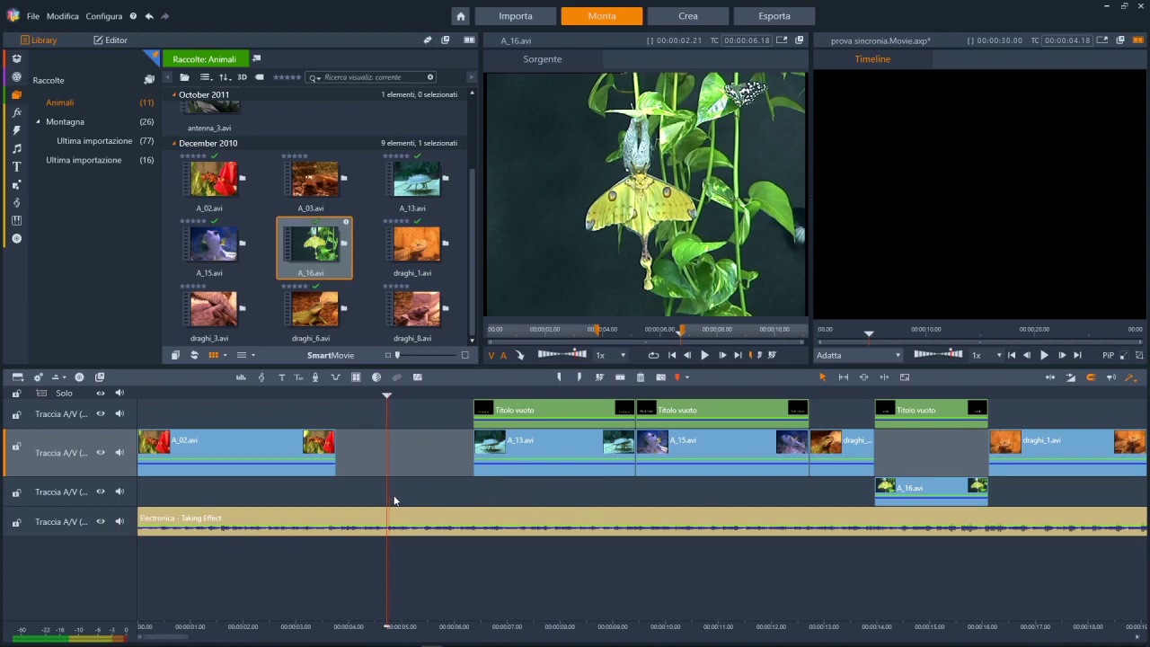
pyautogui.hotkey('ctrl', 'z')
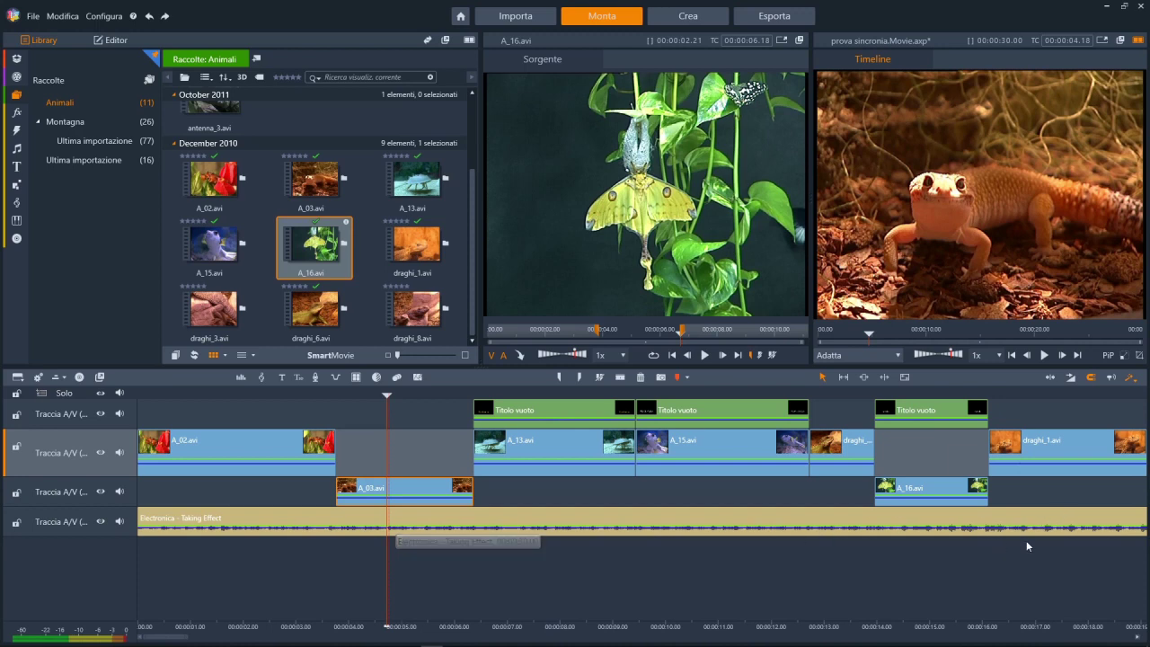
# Step: Lock the Electronica music track and delete the A_03.avi clip from the third track
pyautogui.click(16, 522)
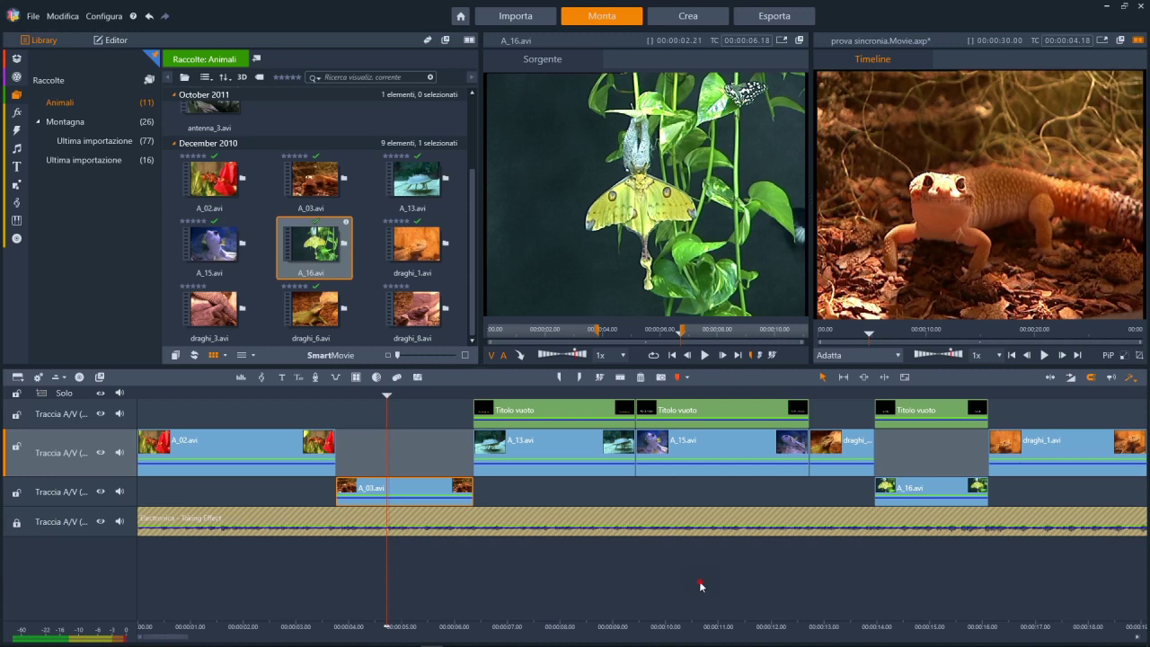
pyautogui.click(395, 404)
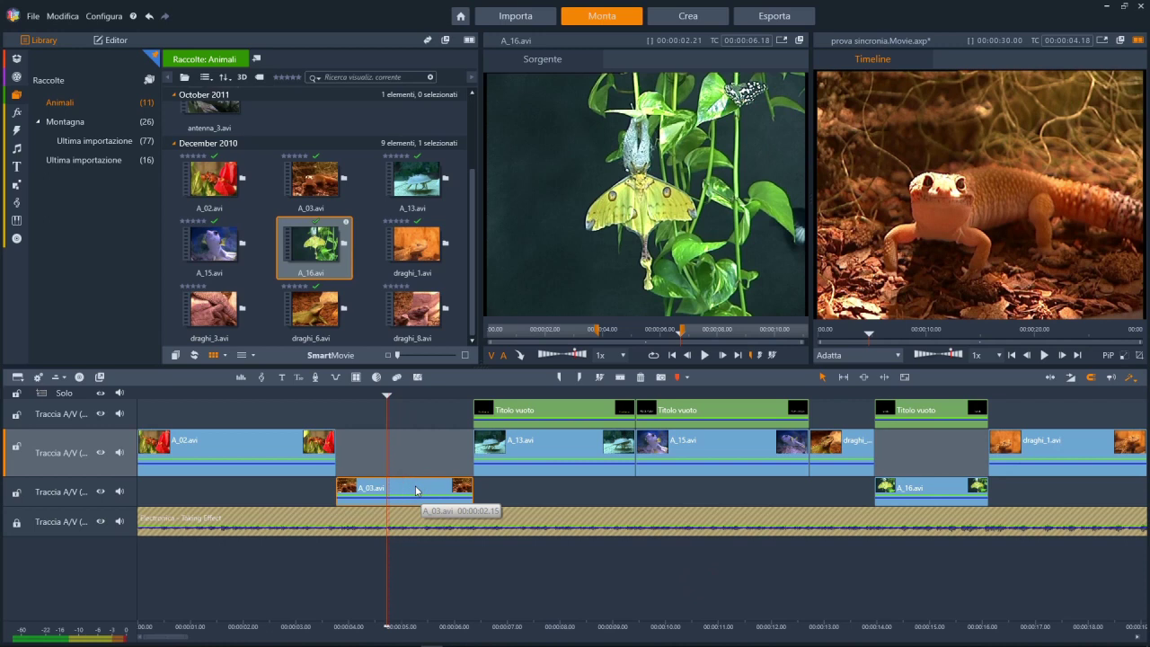
pyautogui.press('Delete')
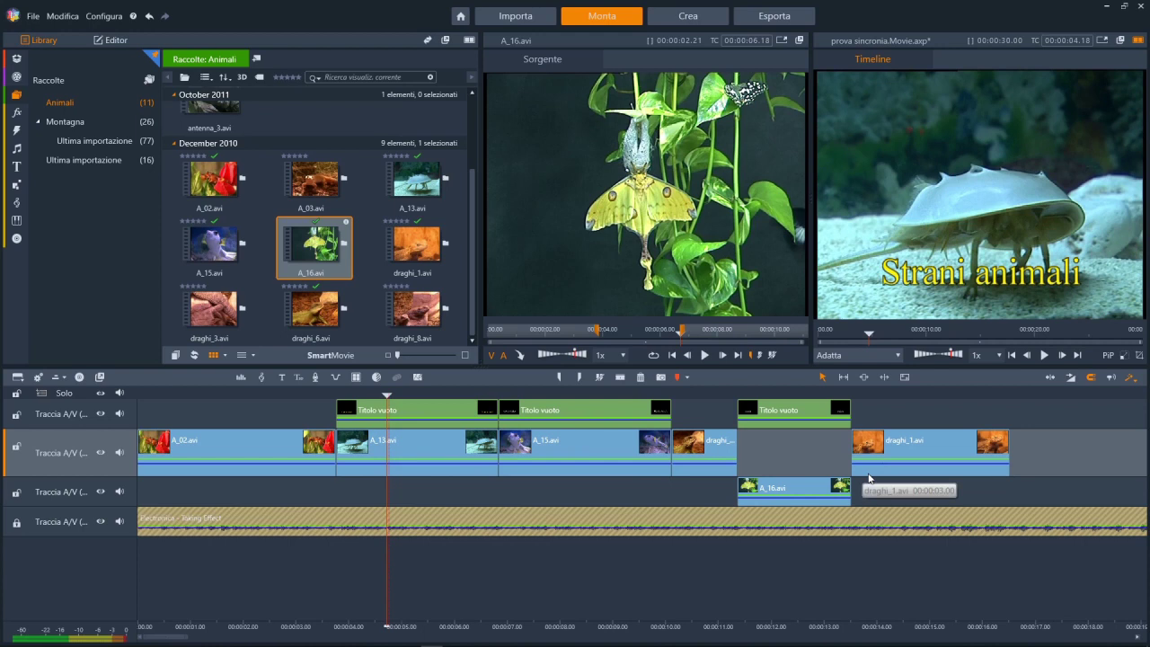
# Step: With the playhead at the end of A_02.avi and the third track active, mark a 00:00:03.15 range of draghi_8.avi from about 42 seconds
pyautogui.click(336, 393)
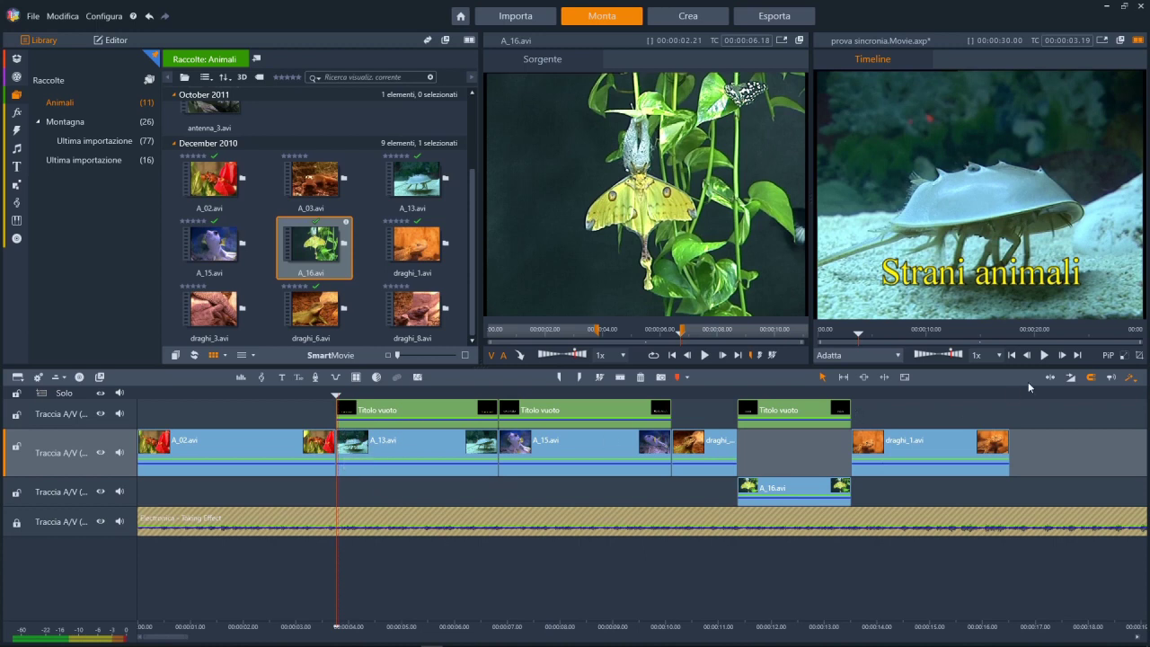
pyautogui.click(122, 495)
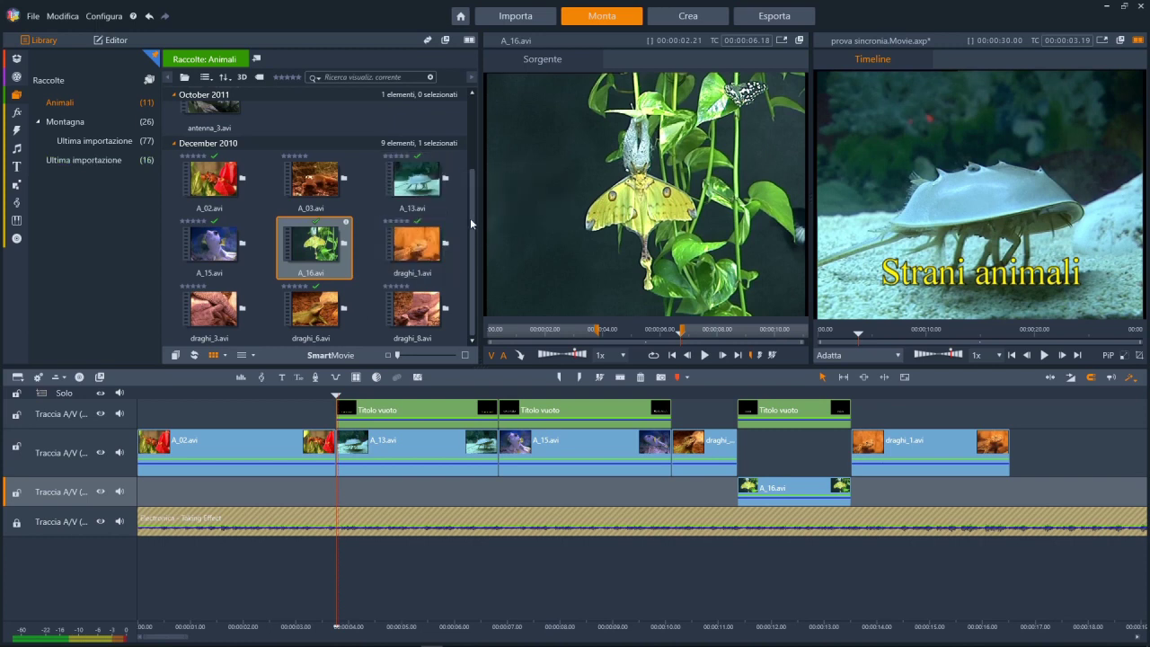
pyautogui.click(416, 309)
pyautogui.click(677, 329)
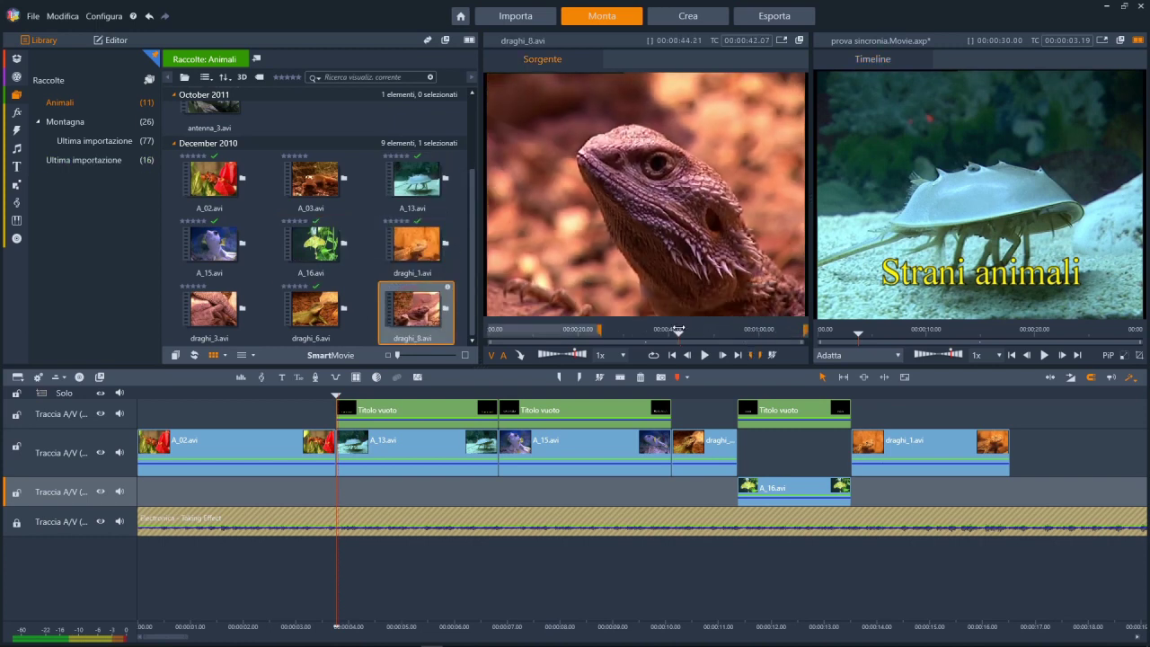
pyautogui.press('i')
pyautogui.press('l')
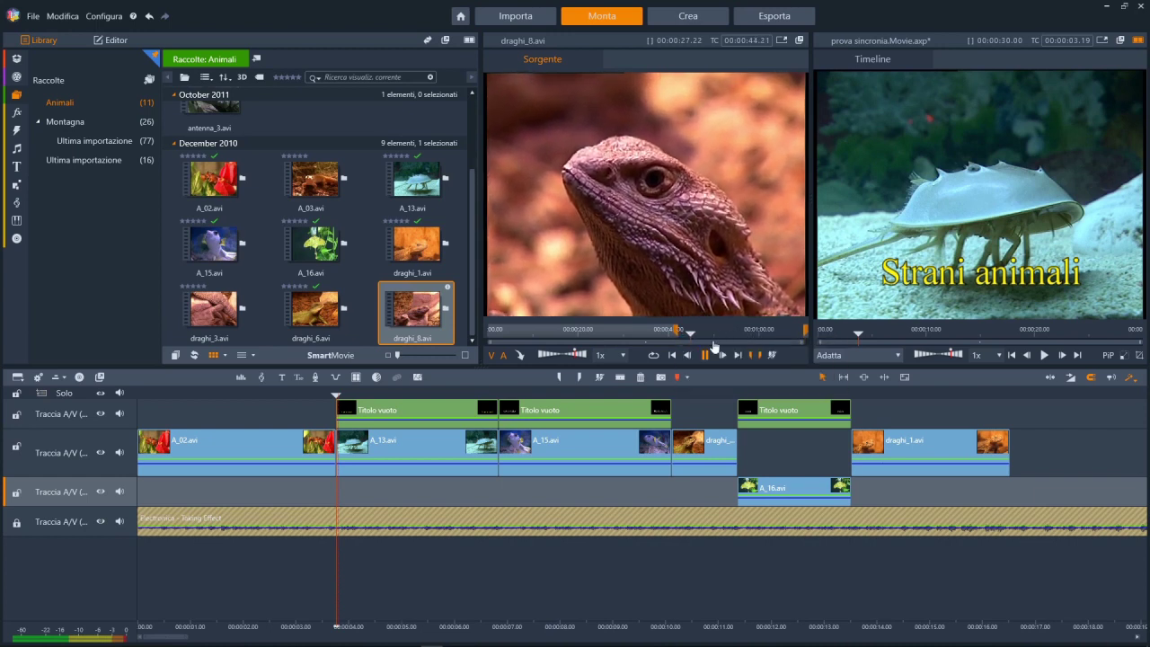
pyautogui.click(705, 355)
pyautogui.press('o')
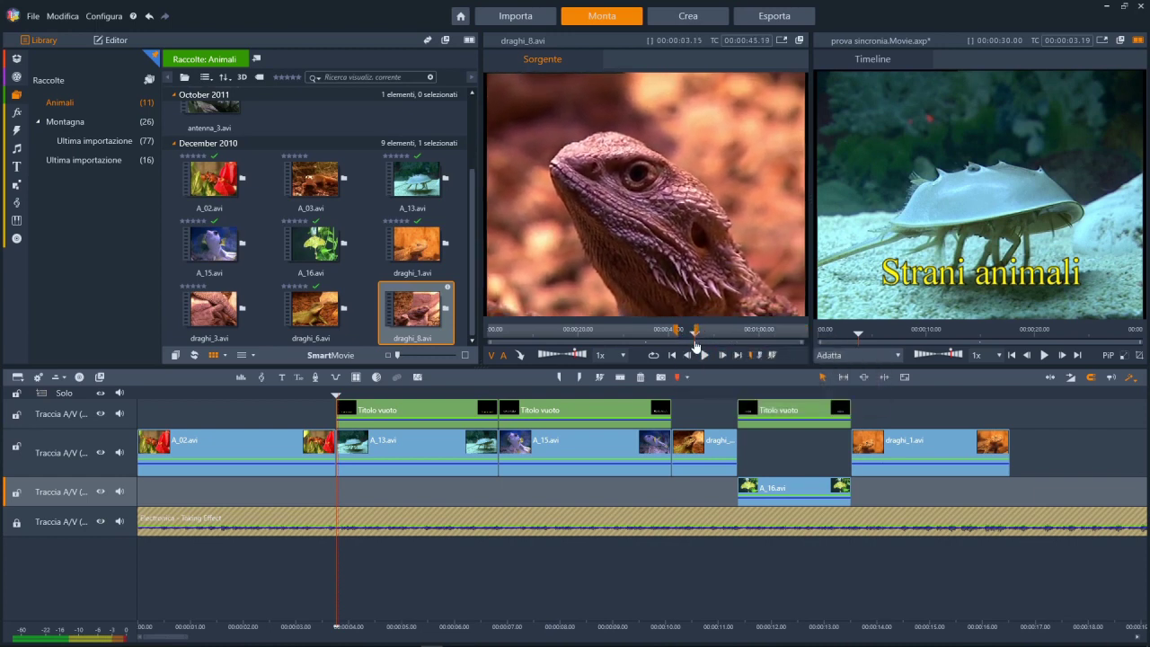
# Step: Try sending the marked draghi_8.avi range to the third track, and remove it from there
pyautogui.click(521, 358)
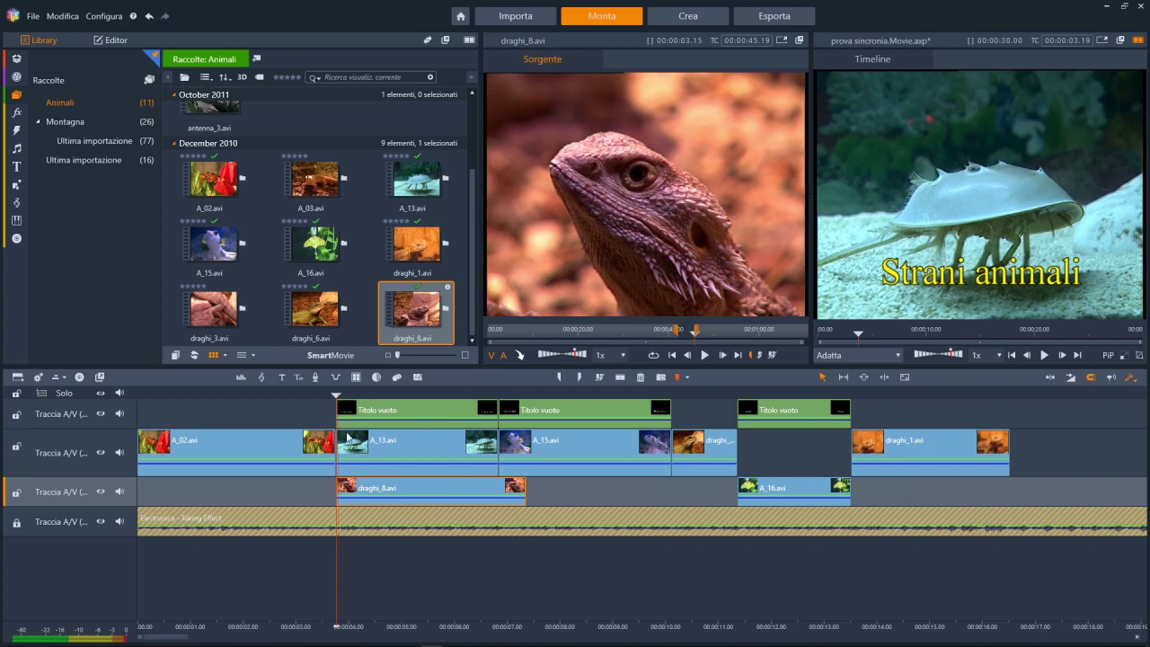
pyautogui.press('Delete')
pyautogui.click(662, 474)
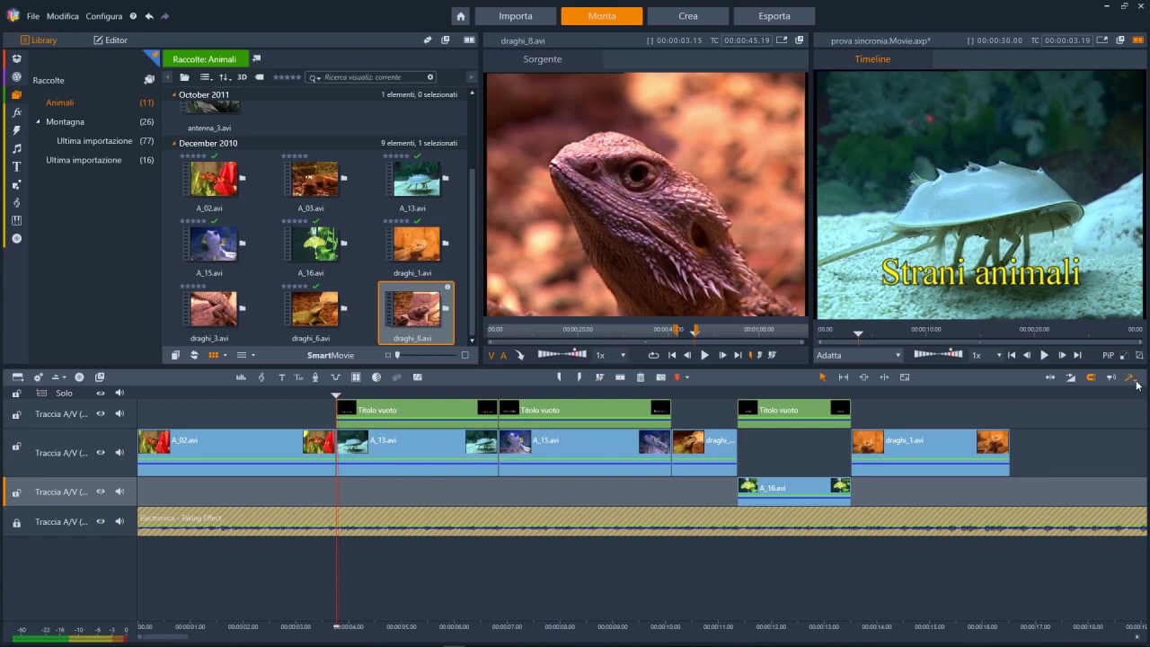
# Step: Make the second track active and insert the marked draghi_8.avi range at the playhead, between A_02.avi and A_13.avi
pyautogui.click(102, 451)
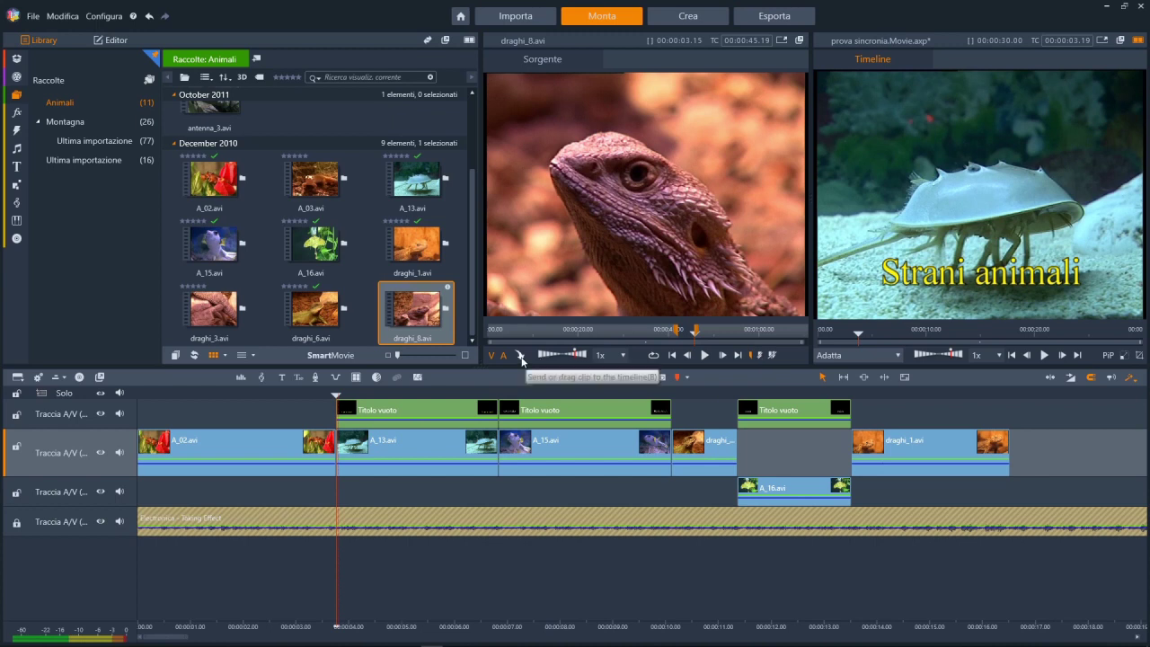
pyautogui.click(521, 357)
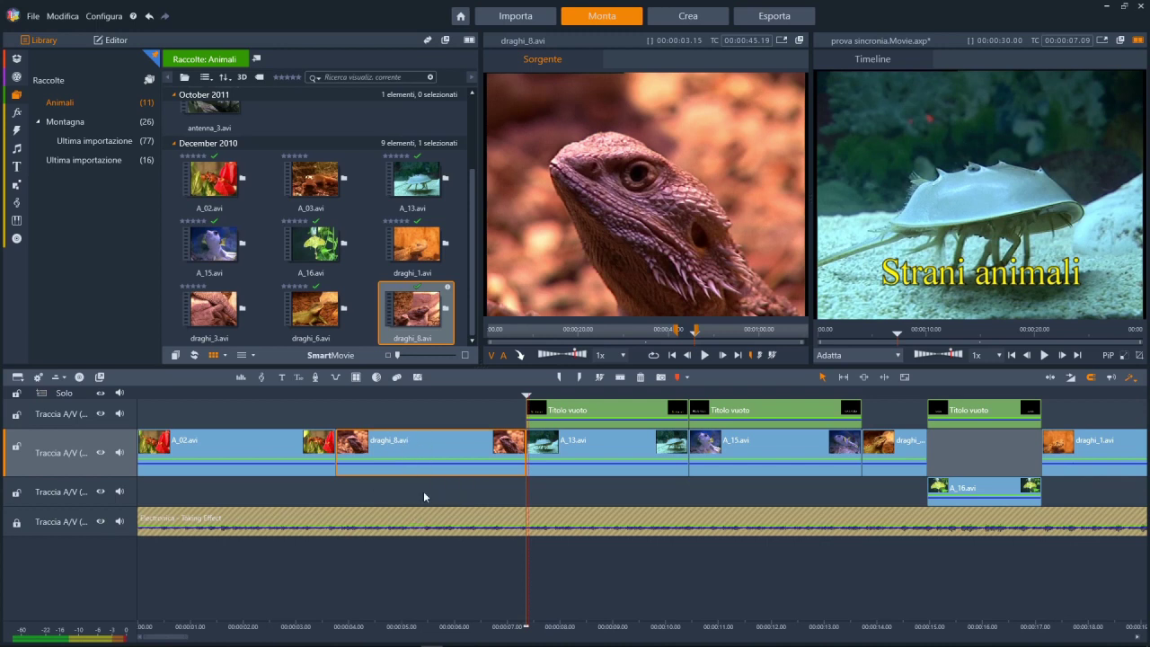
# Step: Copy the draghi_8.avi clip straight down to the third track and delete the original from the second track
pyautogui.moveTo(440, 441); pyautogui.dragTo(435, 509)
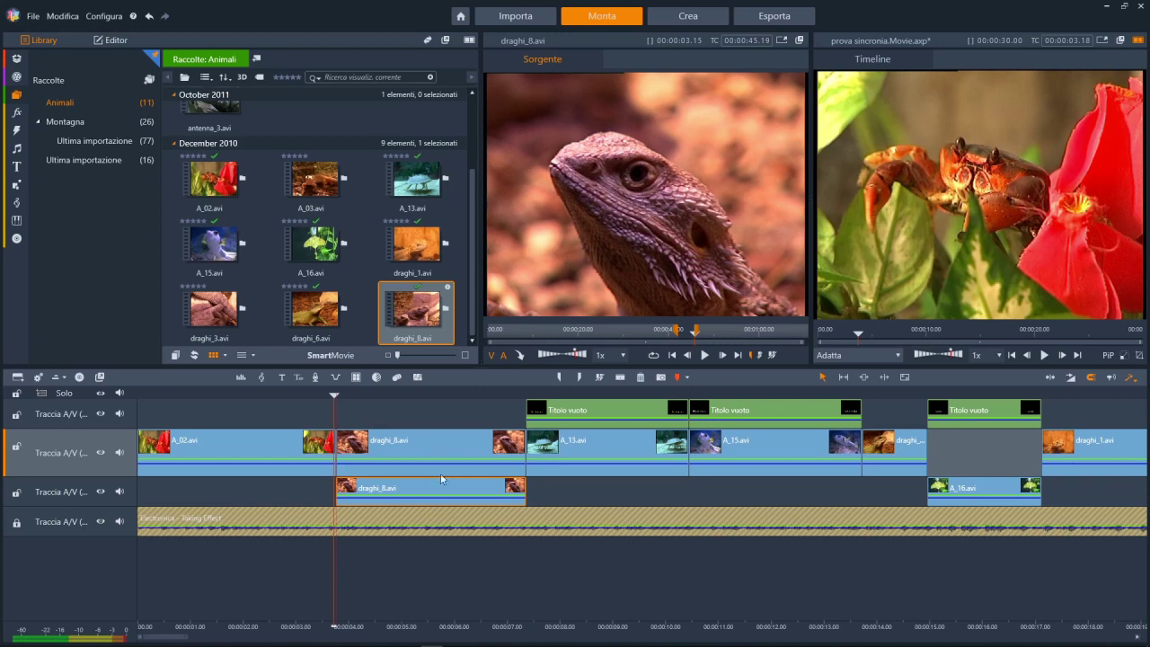
pyautogui.click(423, 442)
pyautogui.press('Delete')
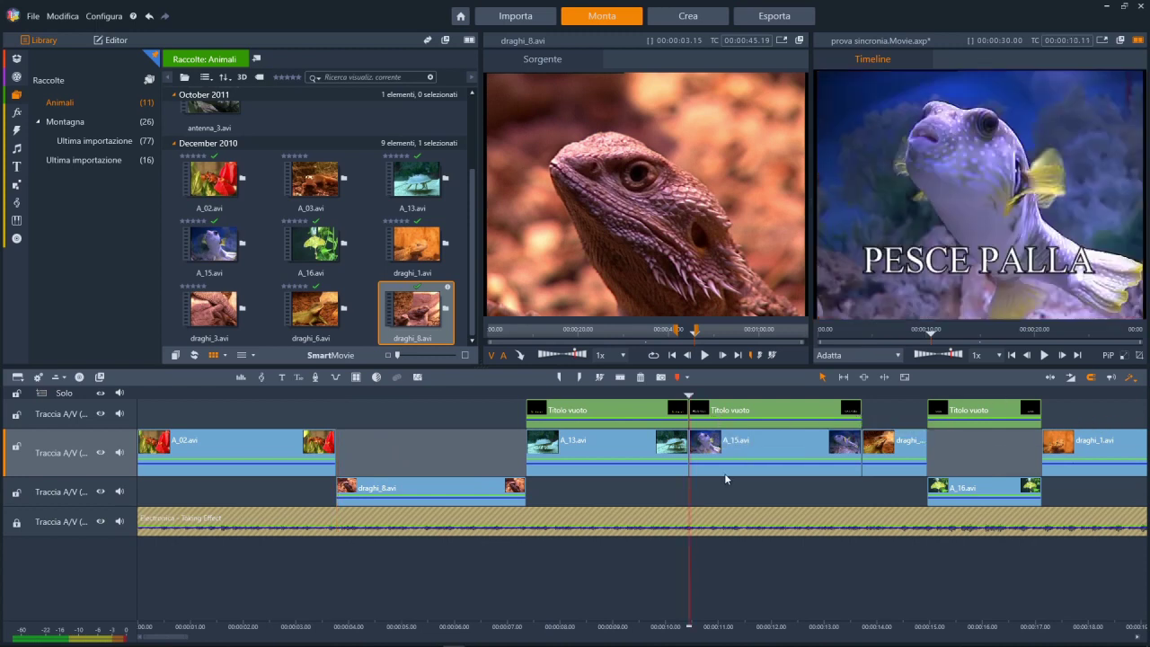
# Step: Select the A_15.avi clip with all later clips and titles on the unlocked tracks, and group them
pyautogui.press('Right')
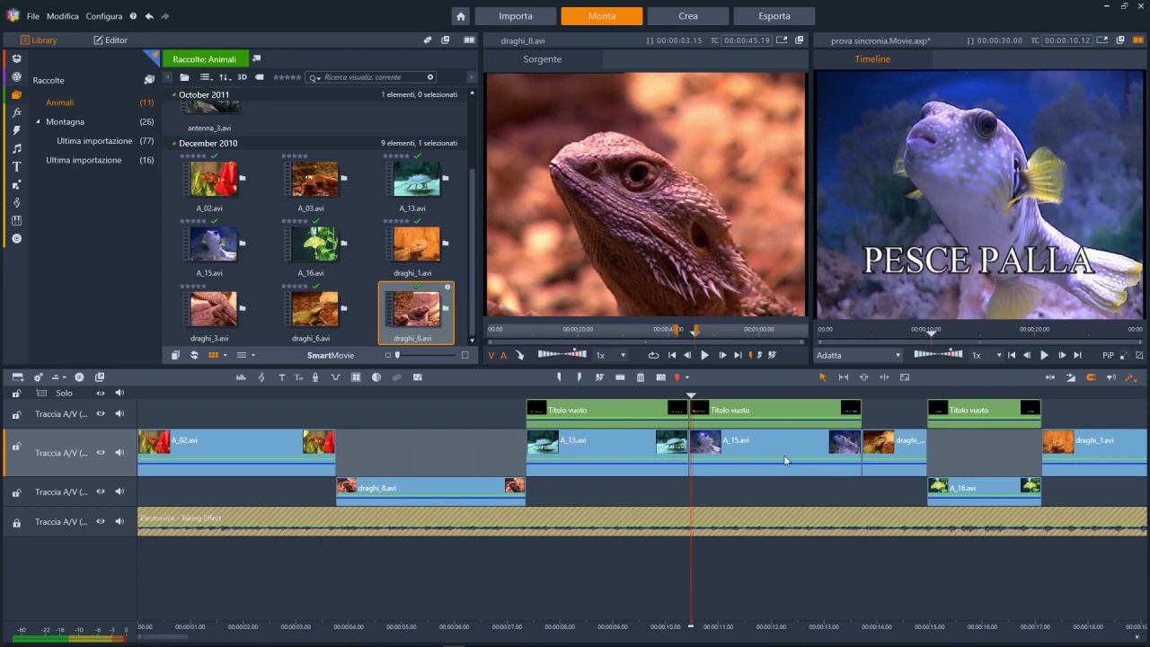
pyautogui.keyDown('shift'); pyautogui.click(726, 454); pyautogui.keyUp('shift')
pyautogui.rightClick(773, 442)
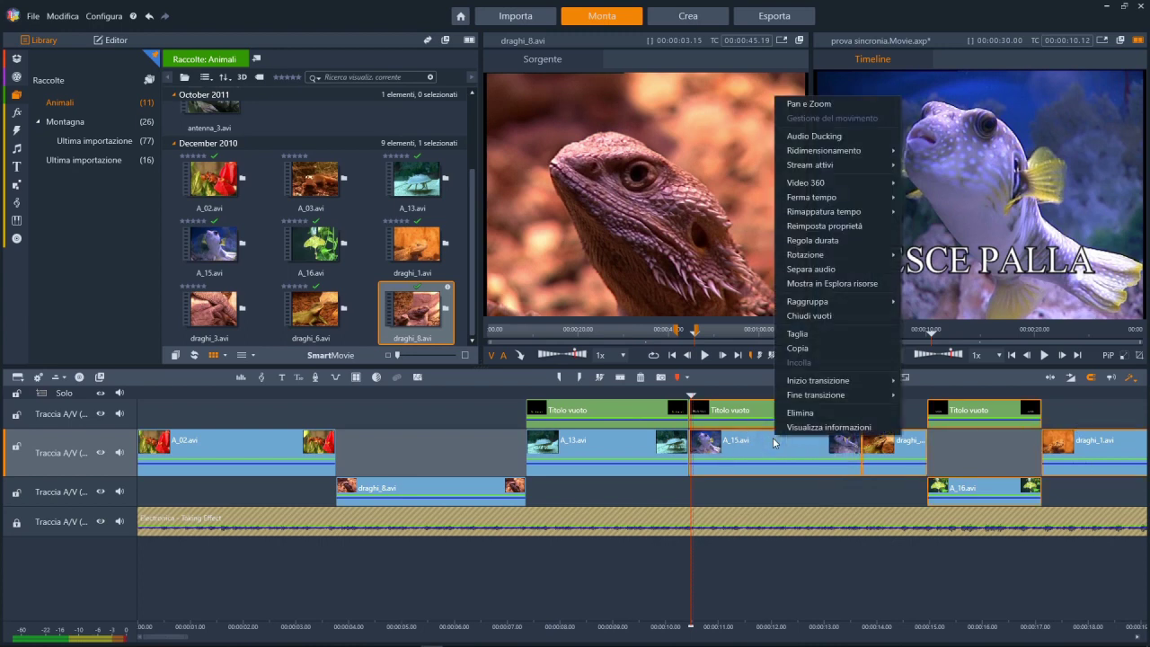
pyautogui.moveTo(831, 305)
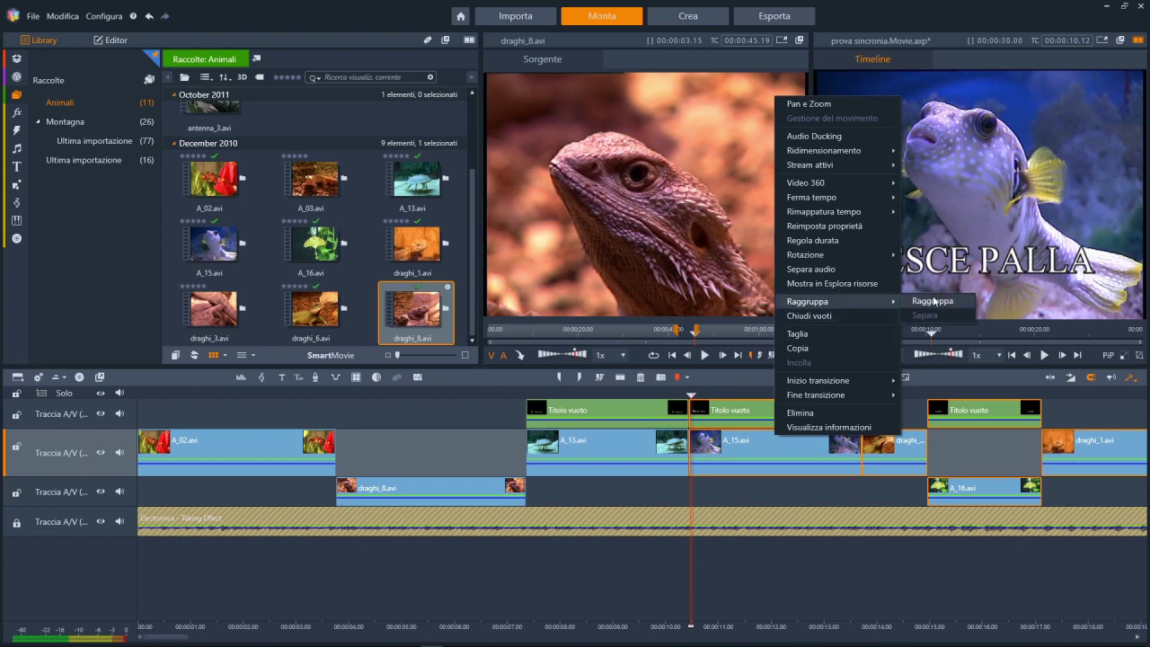
pyautogui.click(931, 301)
pyautogui.moveTo(742, 441)
pyautogui.mouseDown()
pyautogui.moveTo(860, 437)
pyautogui.moveTo(740, 442)
pyautogui.mouseUp()
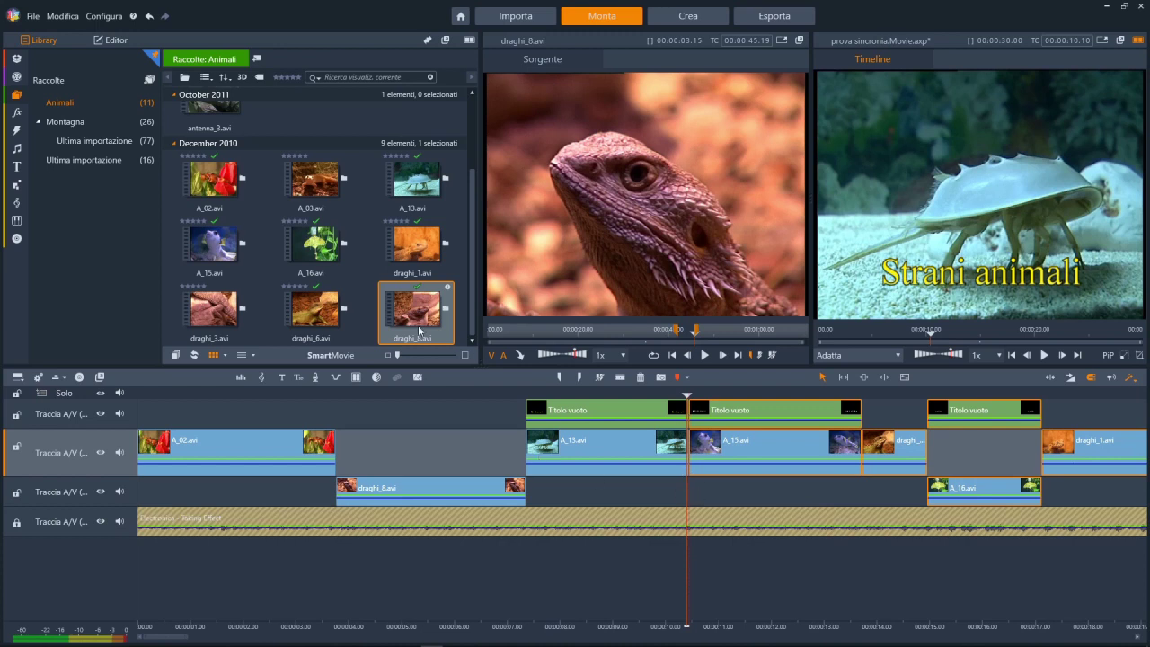
# Step: Open A_15.avi in the source viewer and mark a range of about 1 second 13 frames, starting near 00:00:01.21
pyautogui.moveTo(333, 252)
pyautogui.click(243, 242)
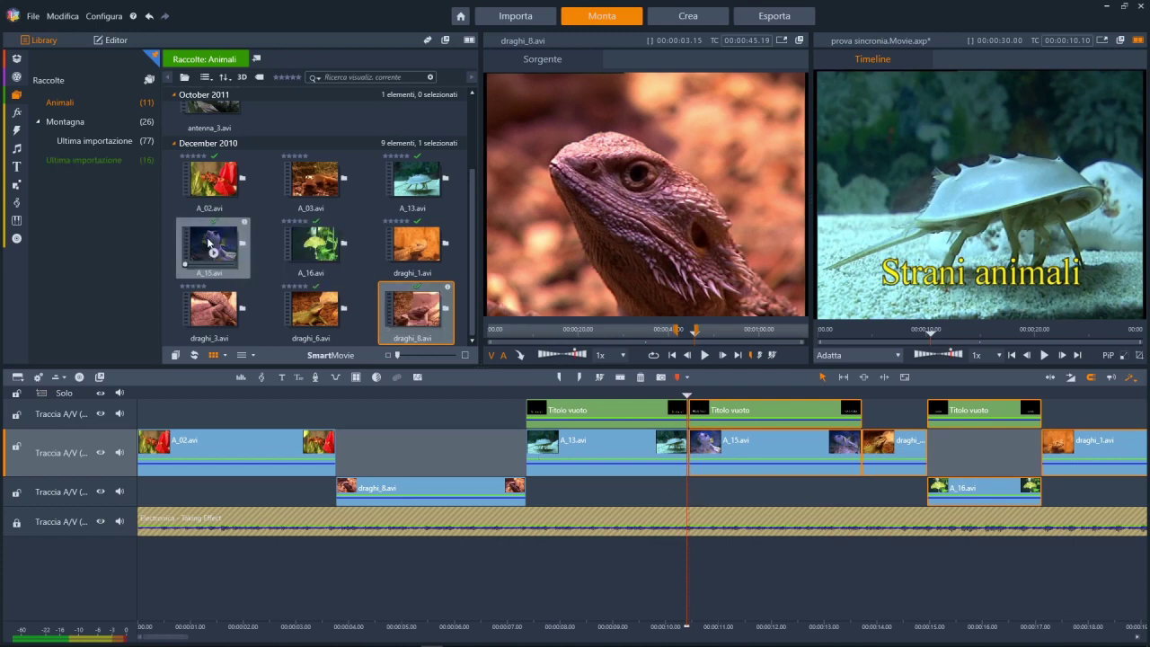
pyautogui.moveTo(551, 329); pyautogui.dragTo(560, 331)
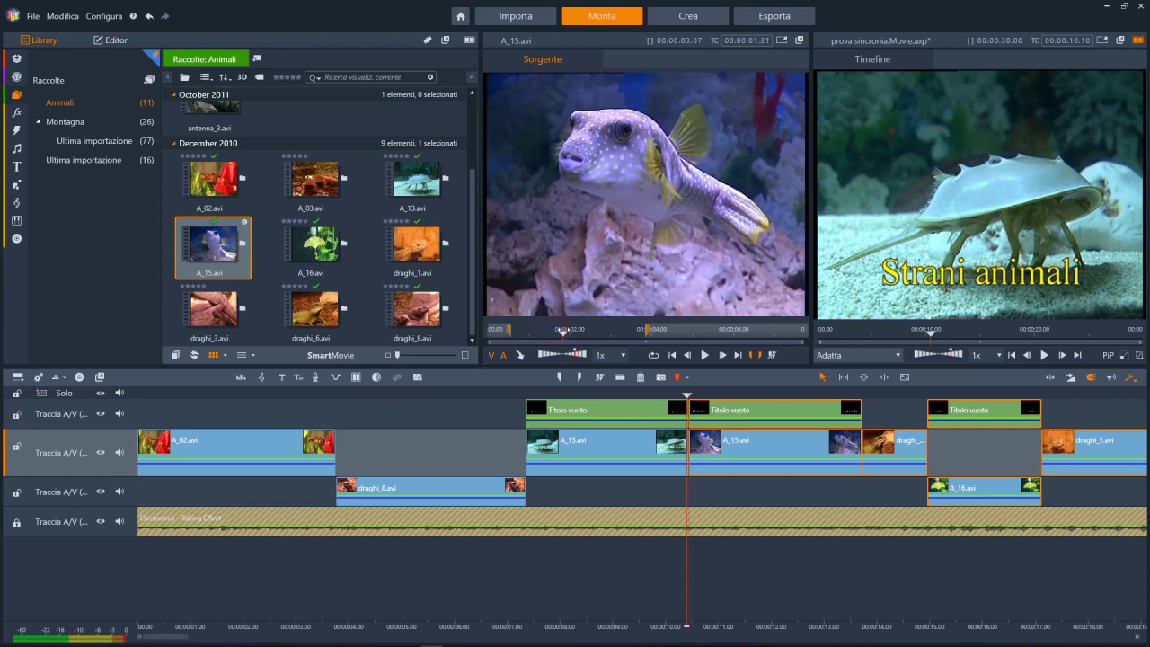
pyautogui.press('i')
pyautogui.press('space')
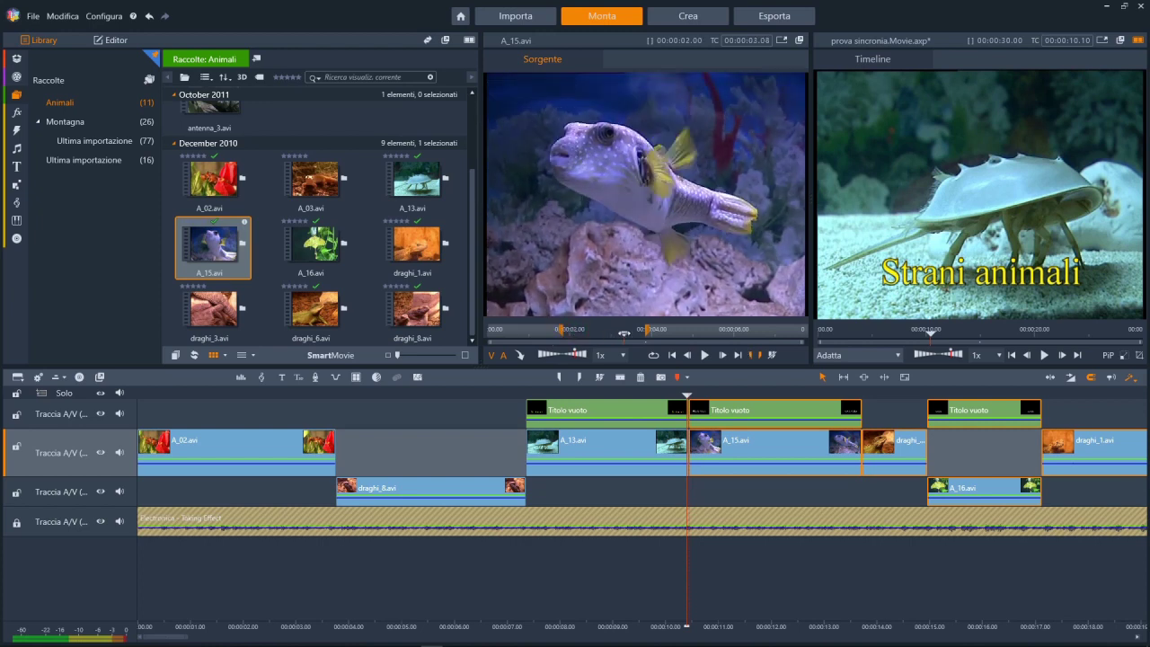
pyautogui.press('o')
pyautogui.press('space')
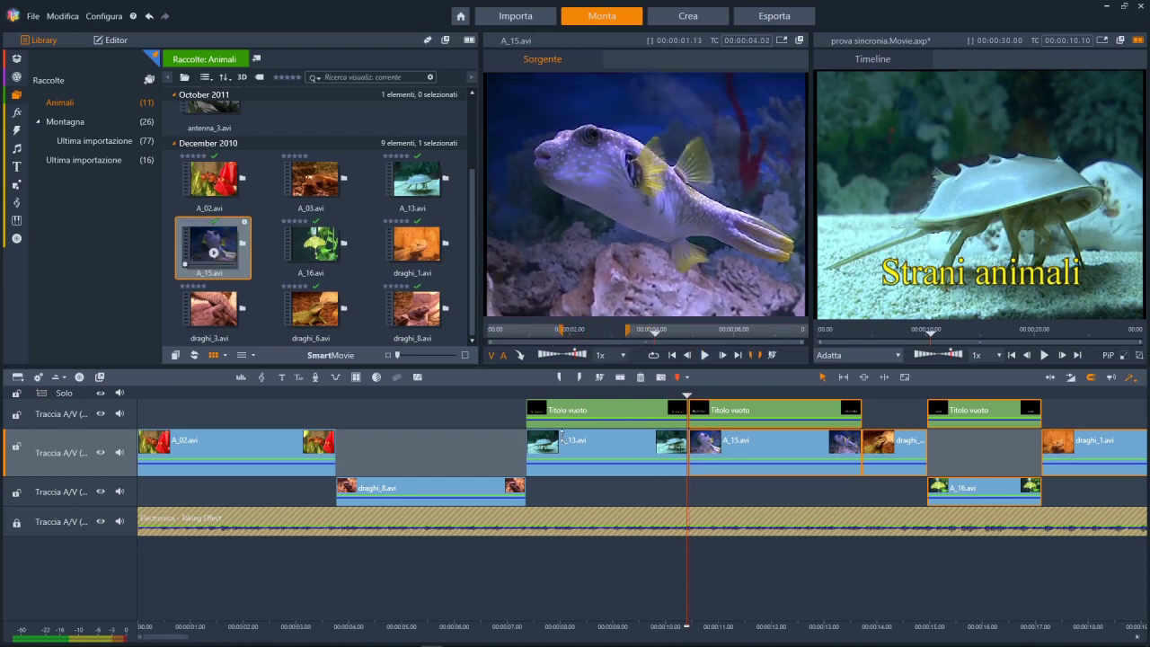
# Step: Send the marked A_15.avi range to the third track at the playhead, and move the grouped clips to start where it ends
pyautogui.click(92, 484)
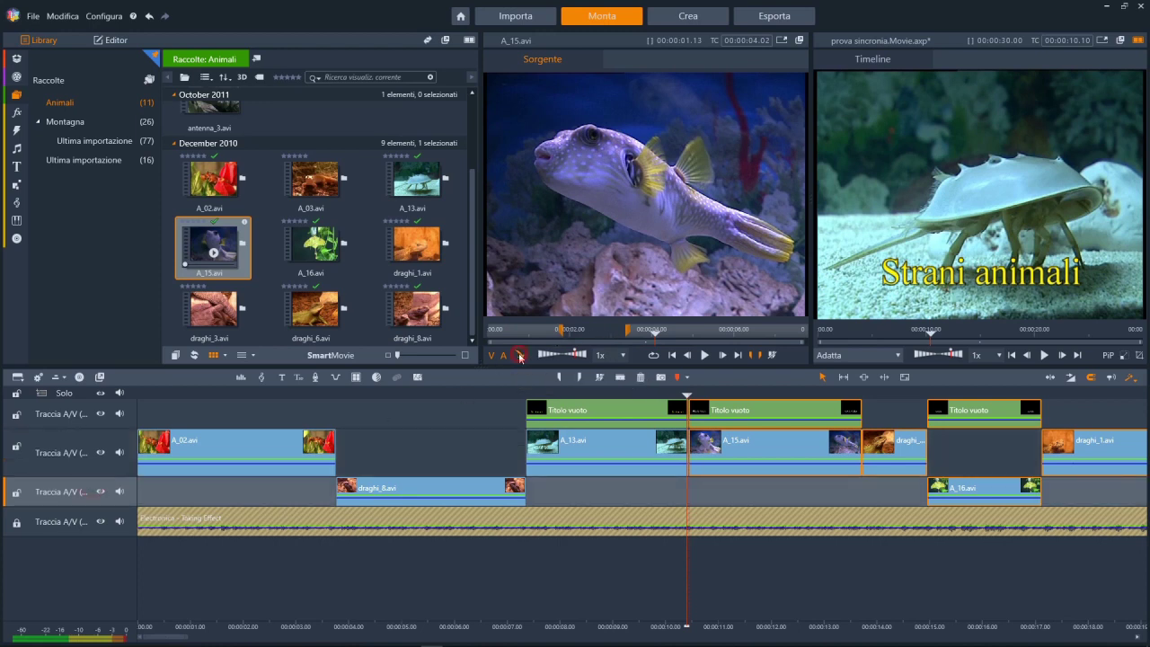
pyautogui.click(519, 354)
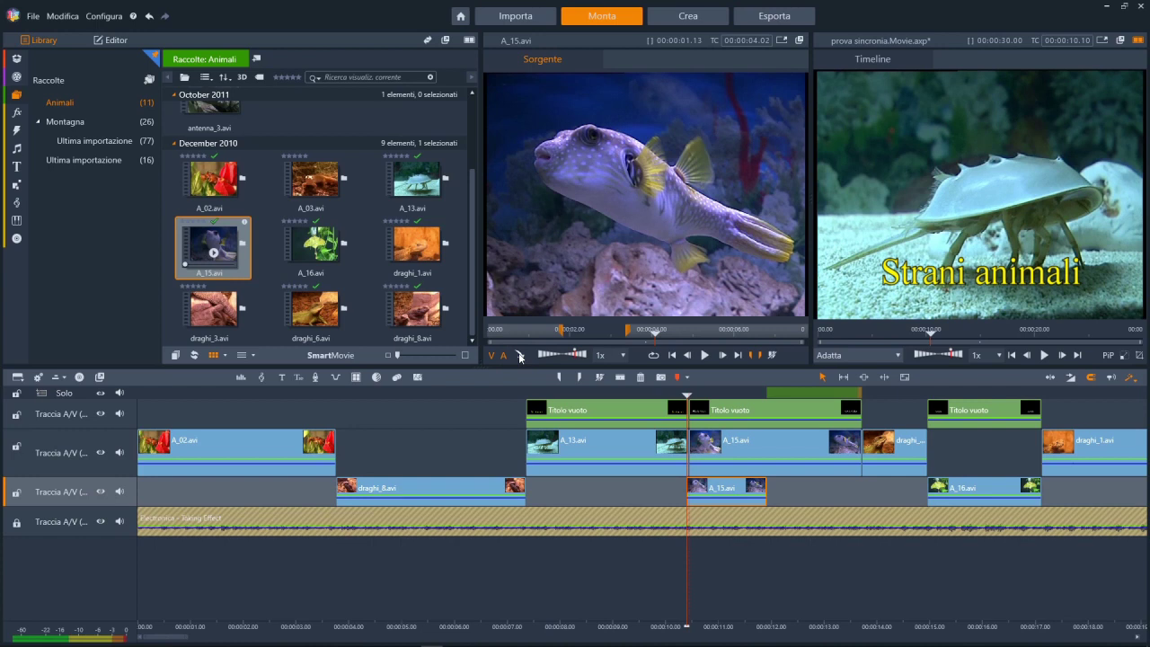
pyautogui.click(734, 447)
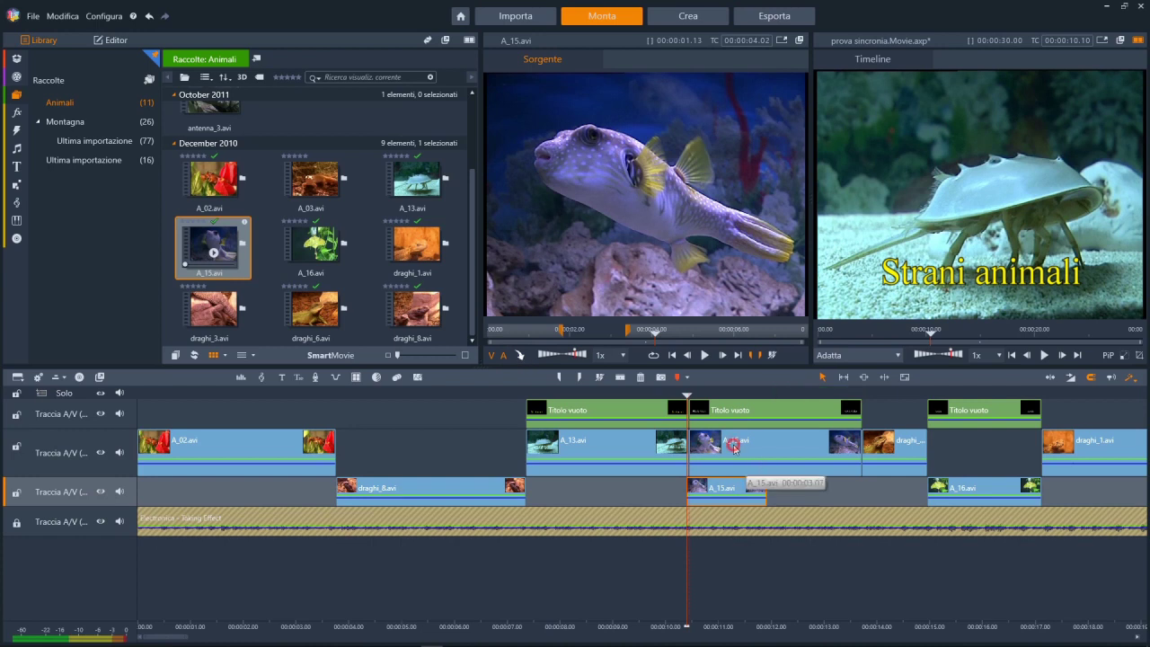
pyautogui.moveTo(733, 447); pyautogui.dragTo(817, 439)
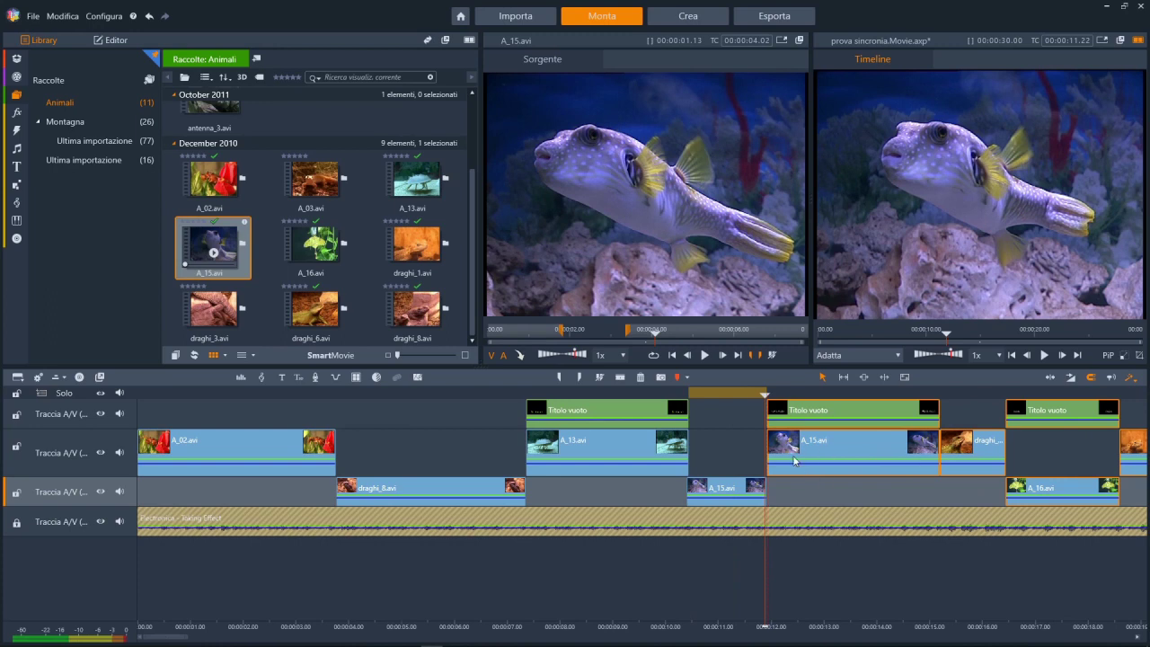
pyautogui.click(740, 455)
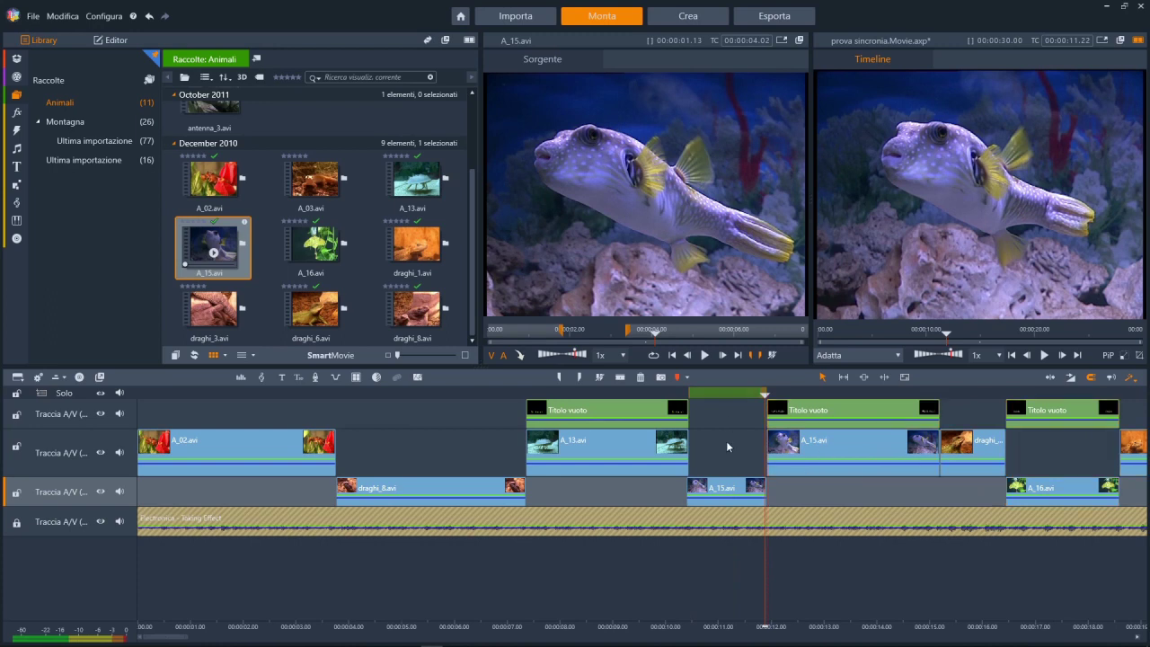
# Step: Try moving the grouped clips farther along the timeline, and undo the group moves and the A_15.avi insertion on the third track
pyautogui.moveTo(801, 438); pyautogui.dragTo(894, 439)
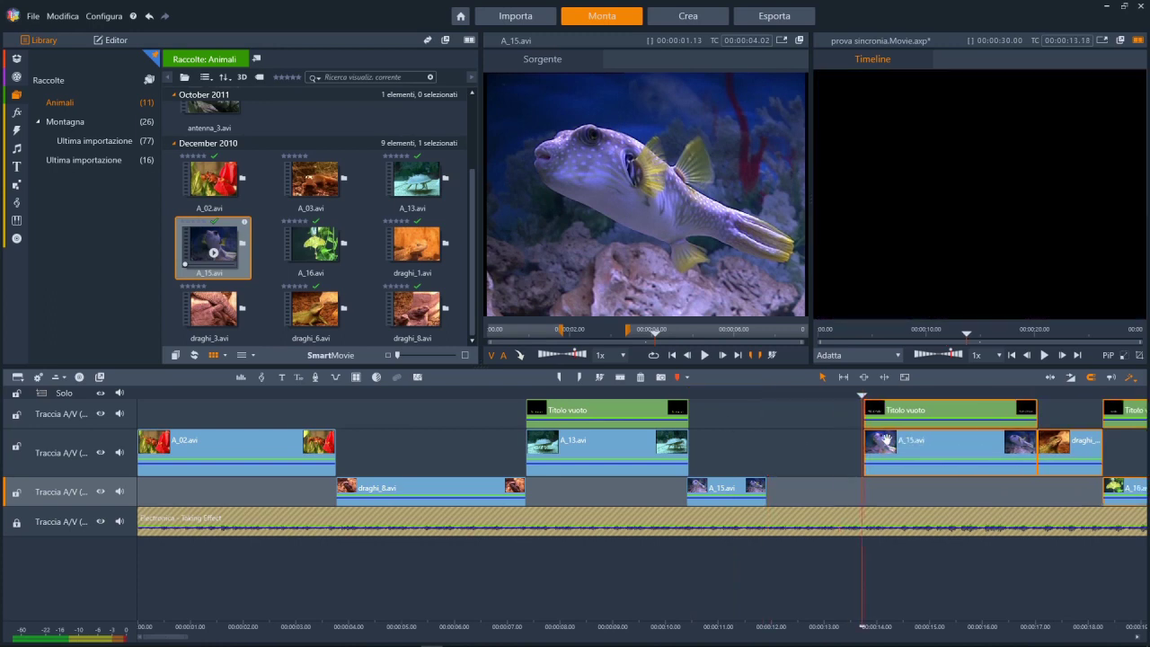
pyautogui.hotkey('ctrl', 'z')
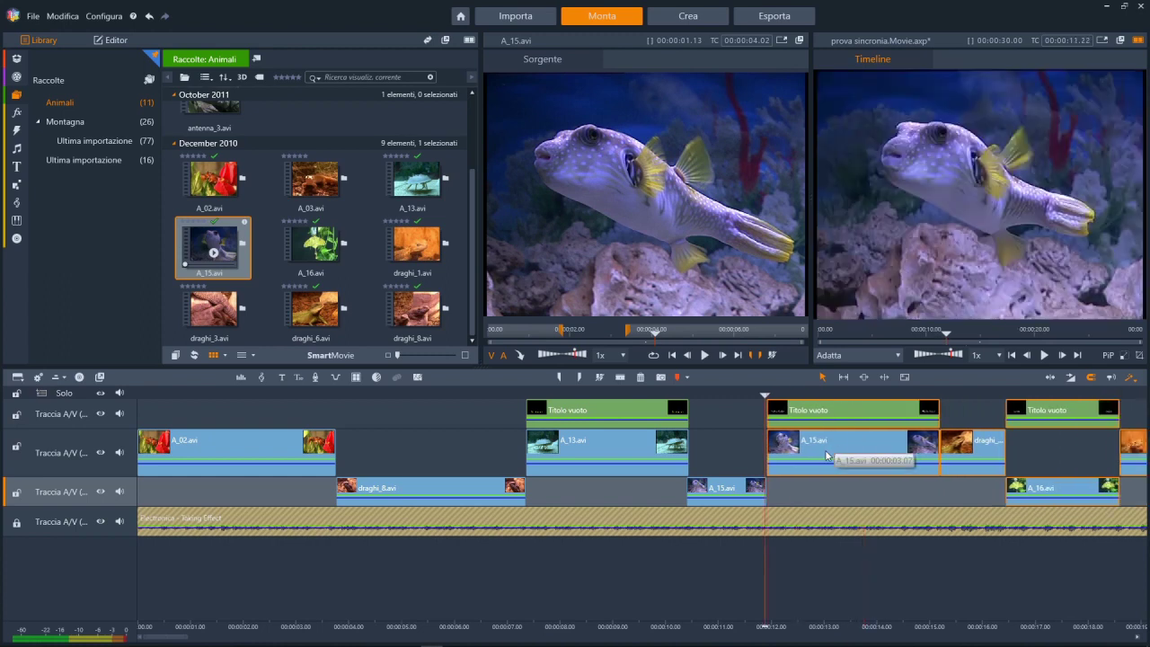
pyautogui.hotkey('ctrl', 'z')
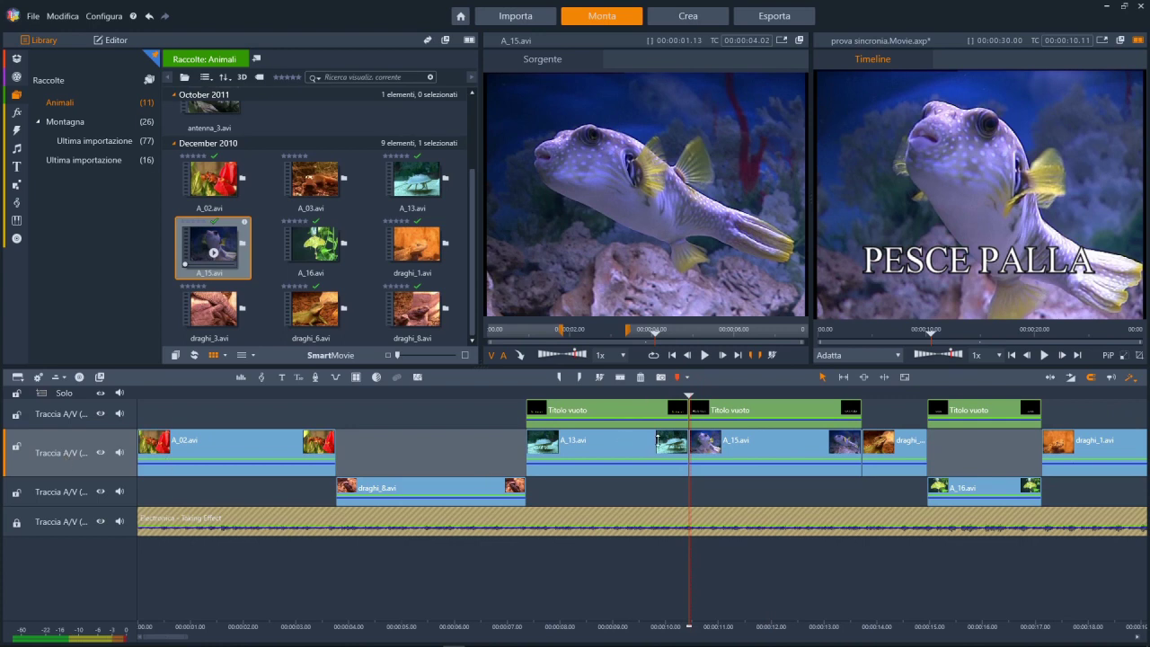
# Step: Insert the marked A_15.avi range at the playhead on the second track, and move it straight down to the third track, keeping the gap
pyautogui.click(521, 356)
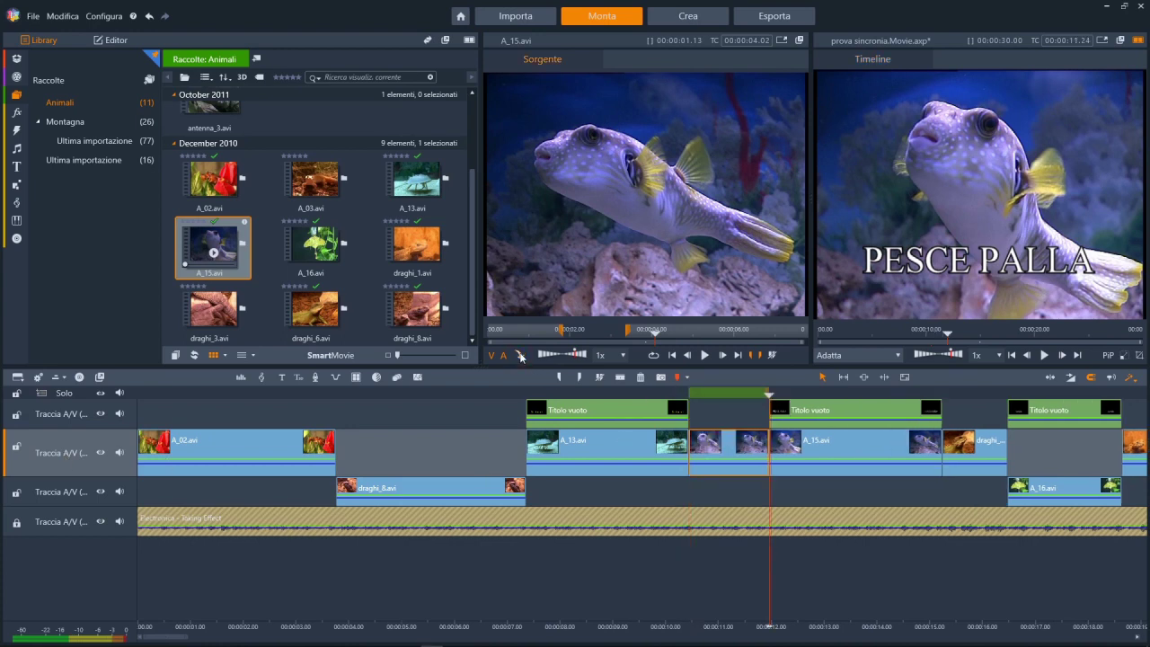
pyautogui.moveTo(743, 449); pyautogui.dragTo(744, 497)
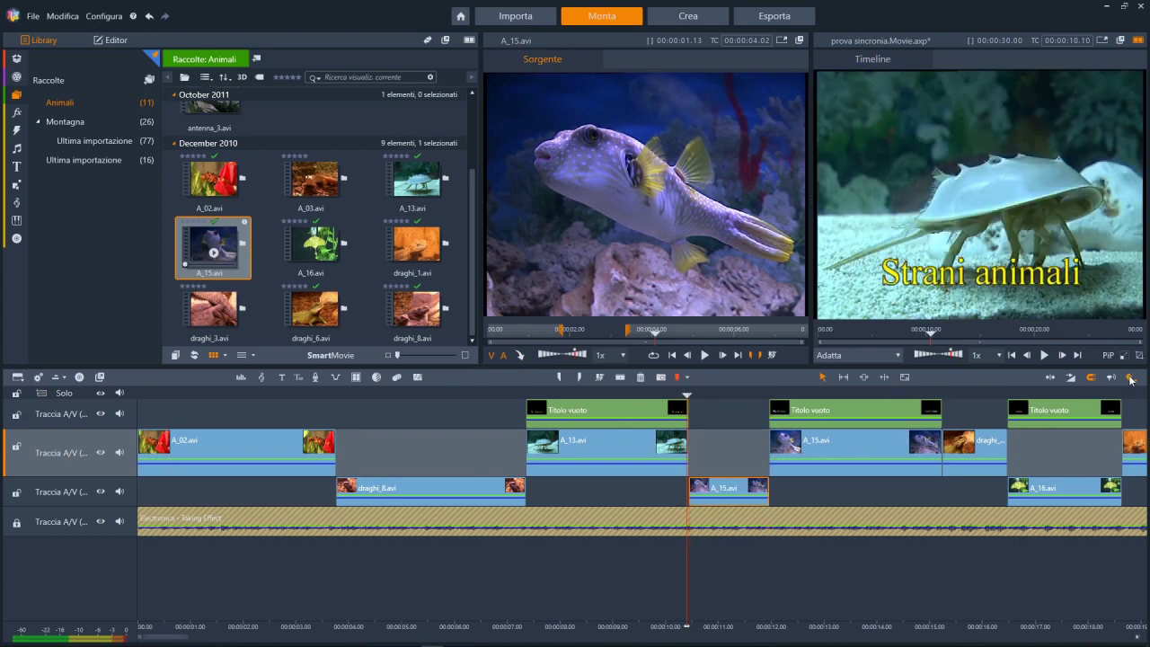
pyautogui.press('Escape')
pyautogui.click(769, 493)
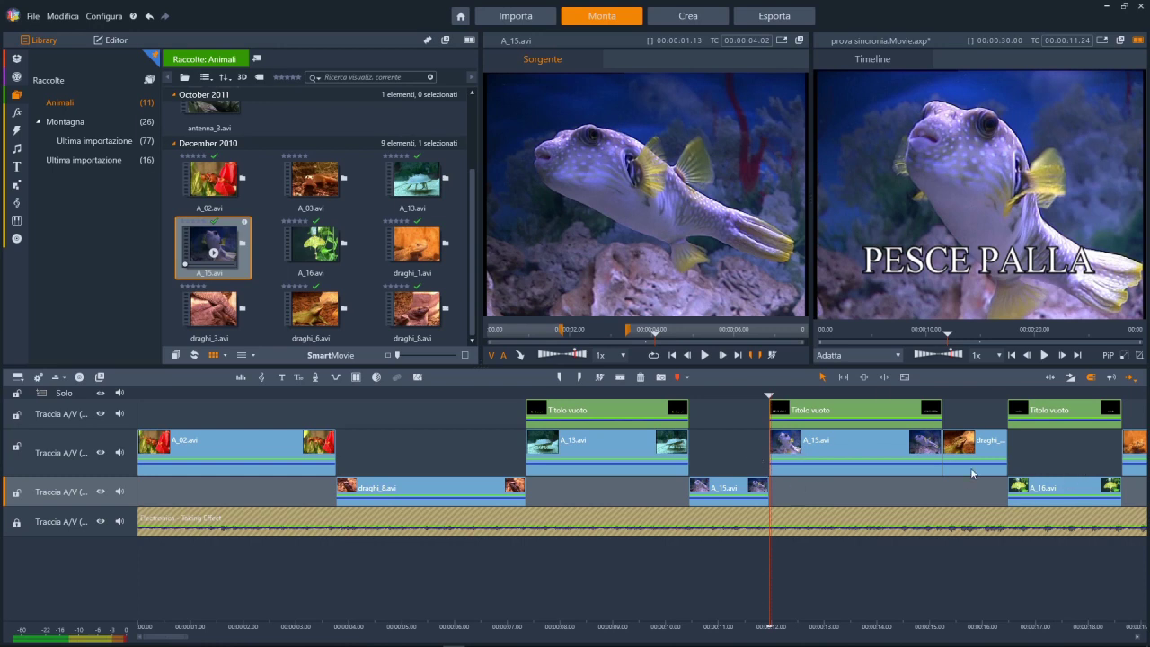
# Step: Ungroup the clips and titles from the second track's A_15.avi onward, and test dragging the title above it on its own
pyautogui.rightClick(847, 443)
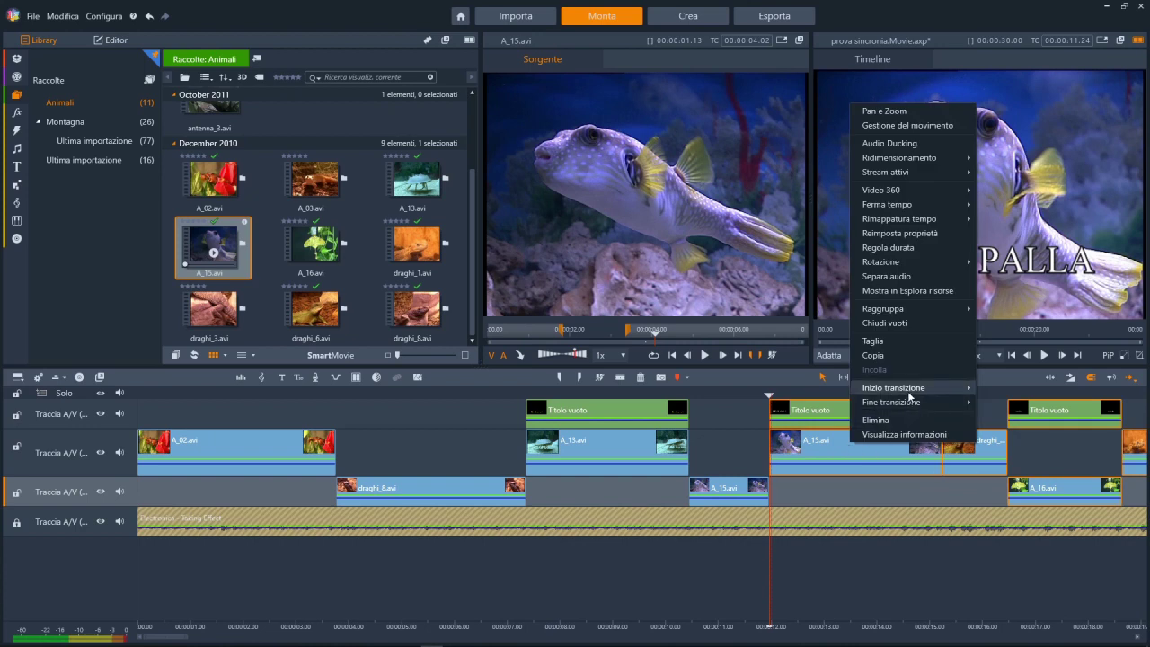
pyautogui.moveTo(908, 313)
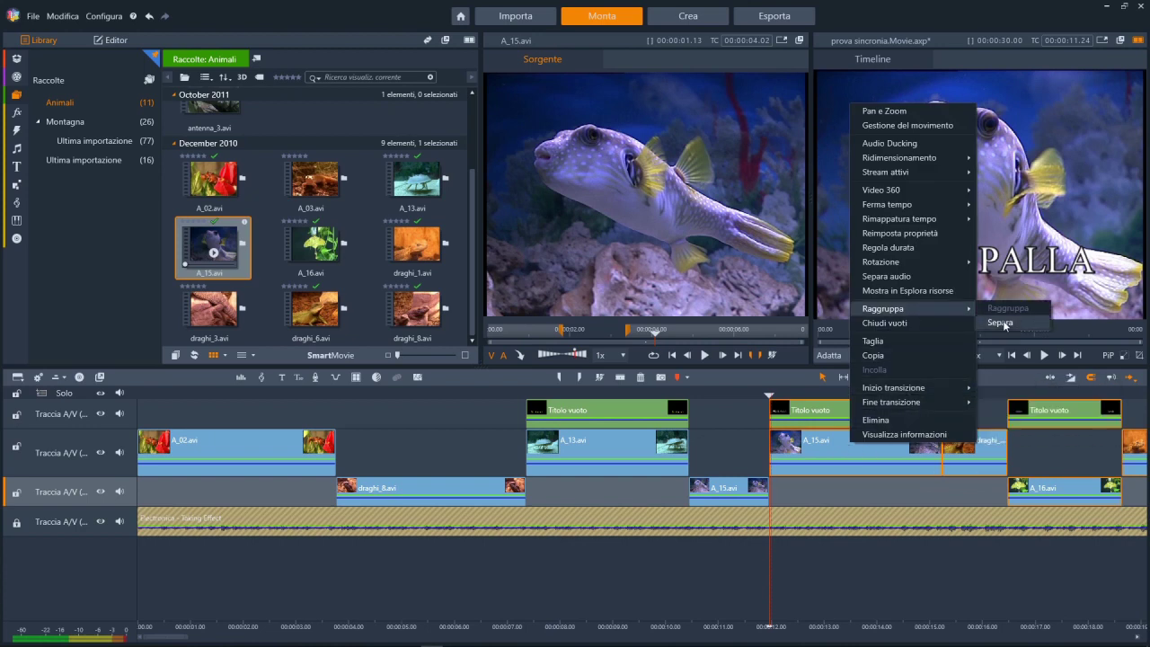
pyautogui.click(1000, 321)
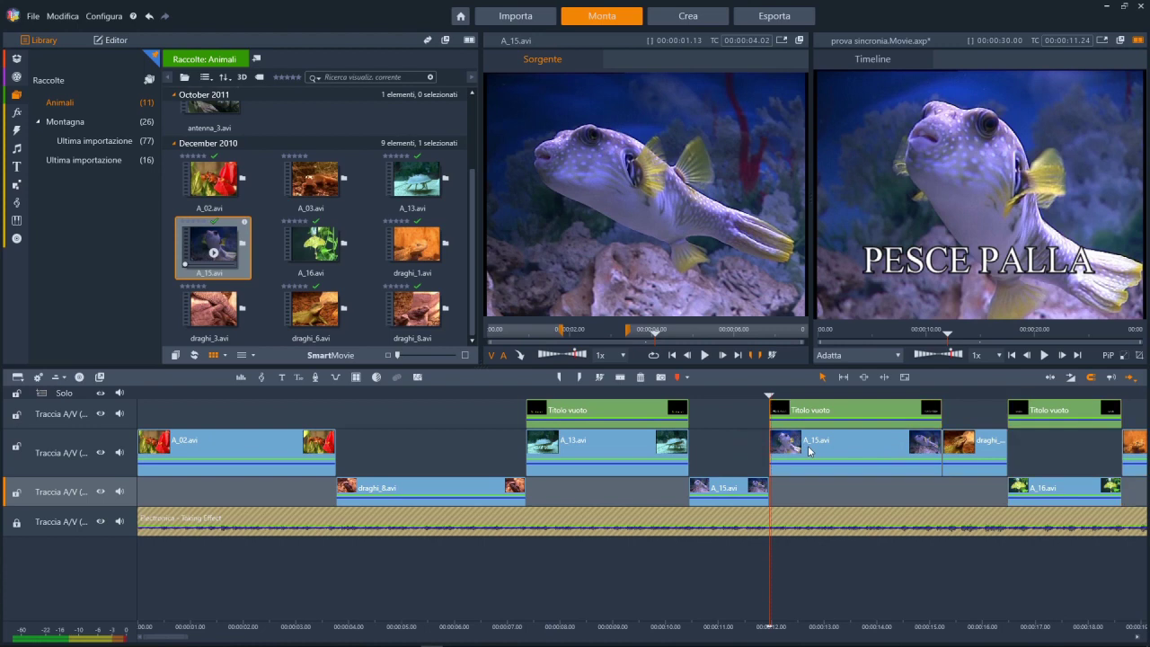
pyautogui.moveTo(844, 400); pyautogui.dragTo(808, 409)
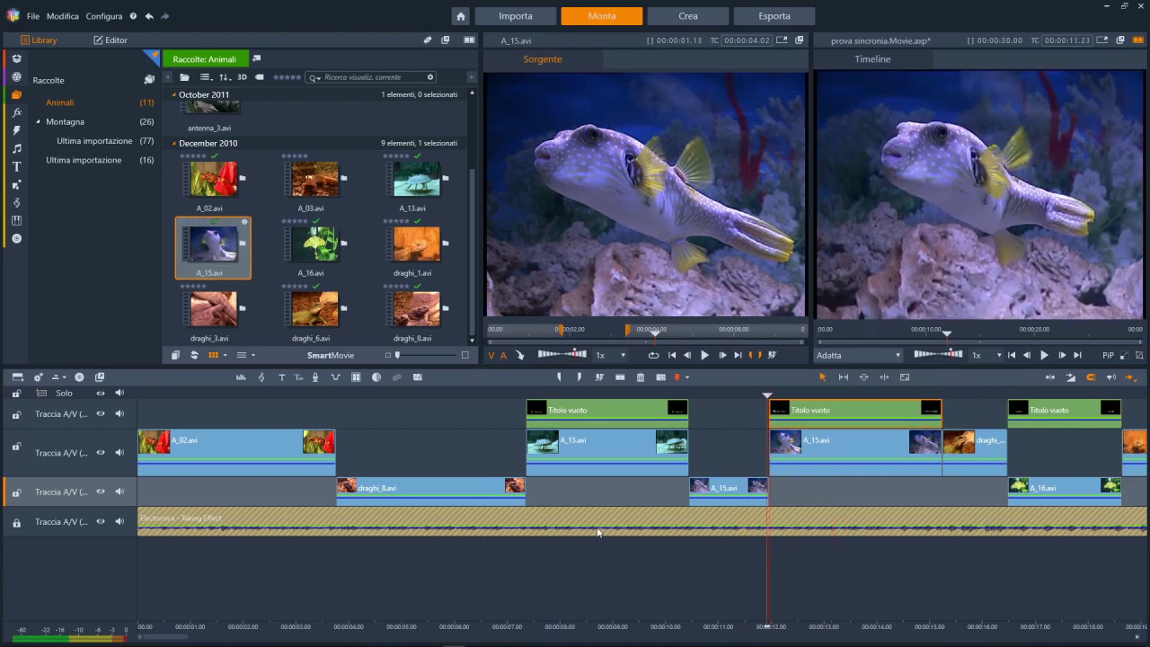
# Step: Unlock the music track and move Electronica - Taking Effect to start together with the second track's A_15.avi clip
pyautogui.click(16, 522)
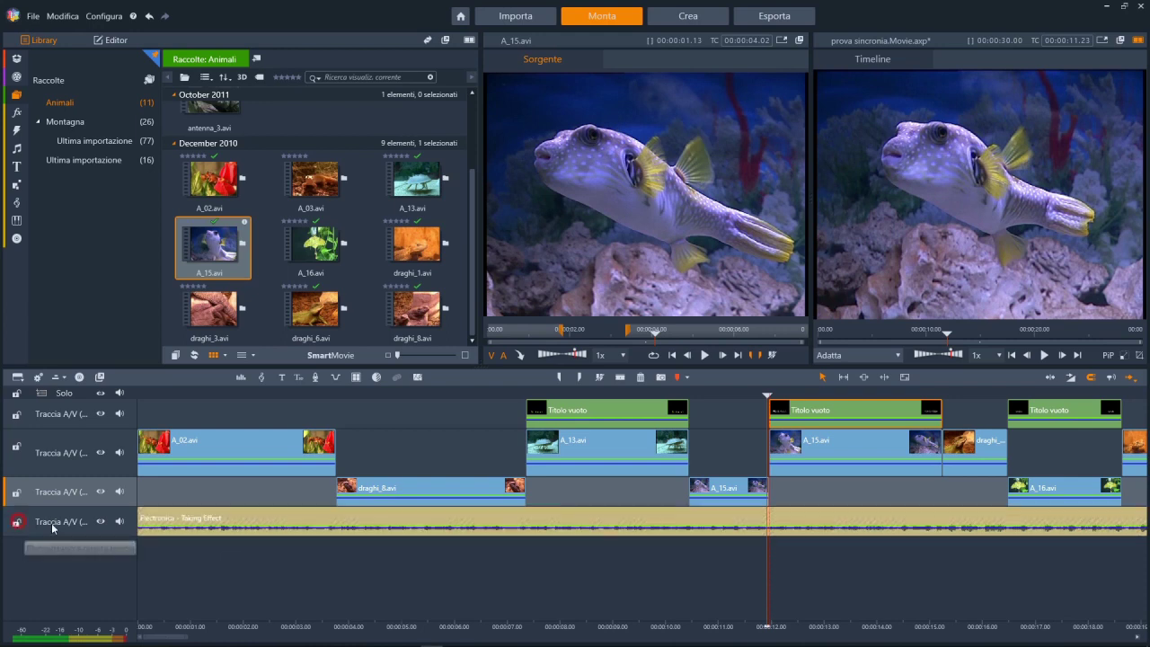
pyautogui.moveTo(173, 526); pyautogui.dragTo(393, 523)
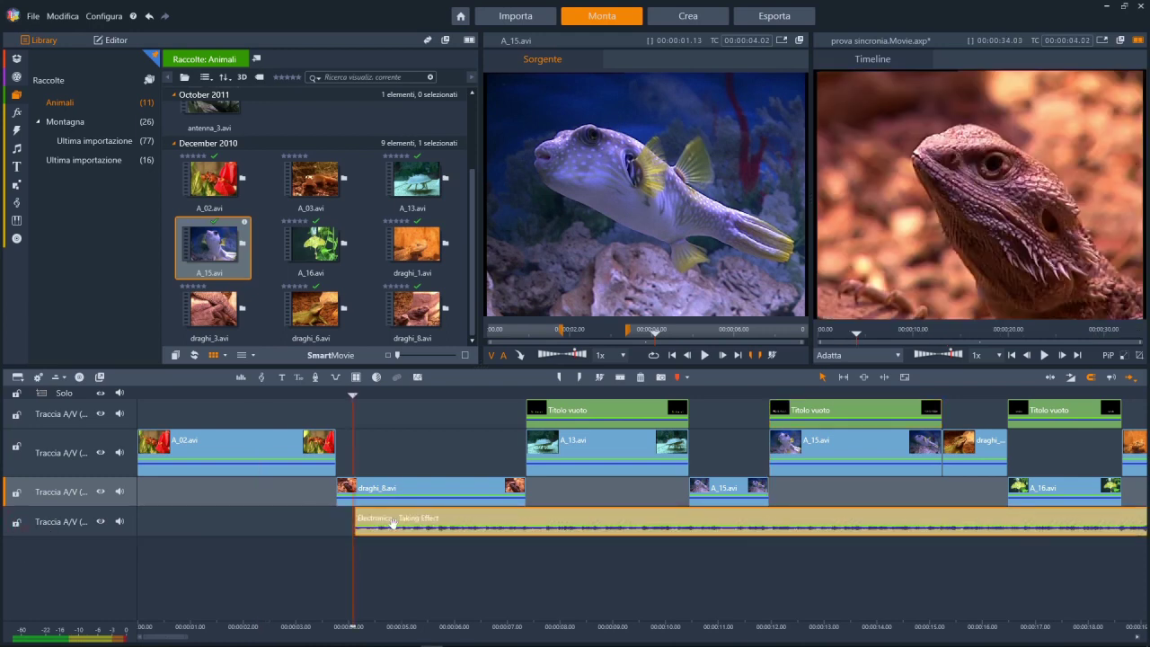
pyautogui.moveTo(576, 522); pyautogui.dragTo(811, 521)
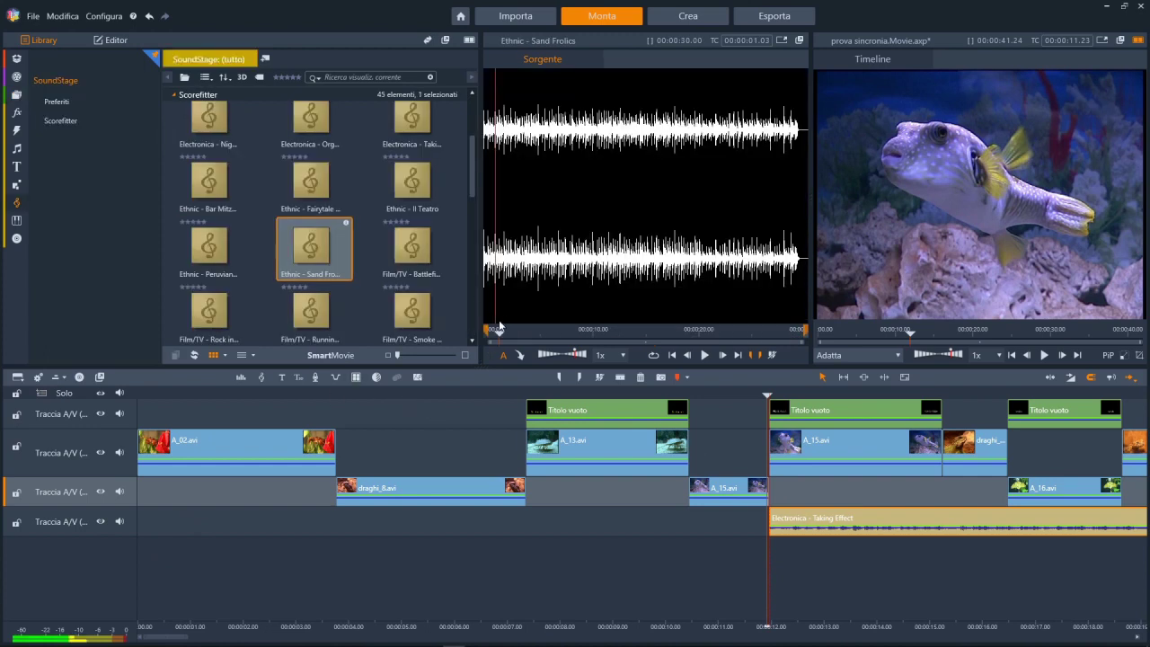
# Step: Preview Ethnic - Sand Frolics from its beginning, and add a new track below the Electronica - Taking Effect track
pyautogui.moveTo(495, 318); pyautogui.dragTo(472, 318)
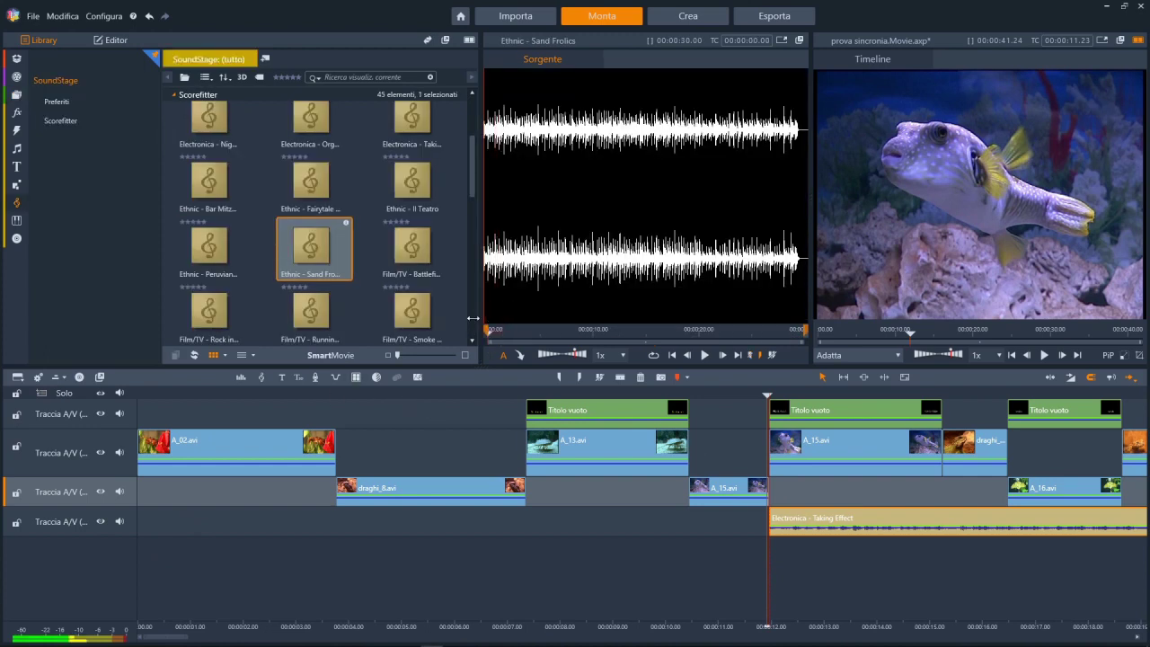
pyautogui.press('space')
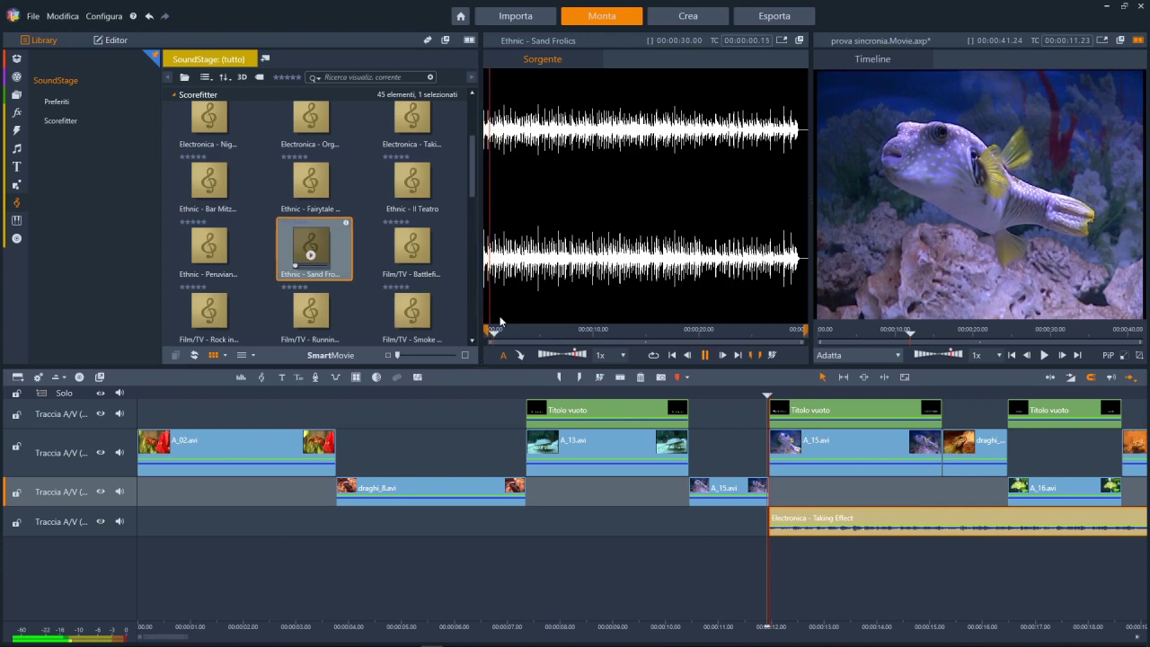
pyautogui.click(216, 520)
pyautogui.rightClick(107, 534)
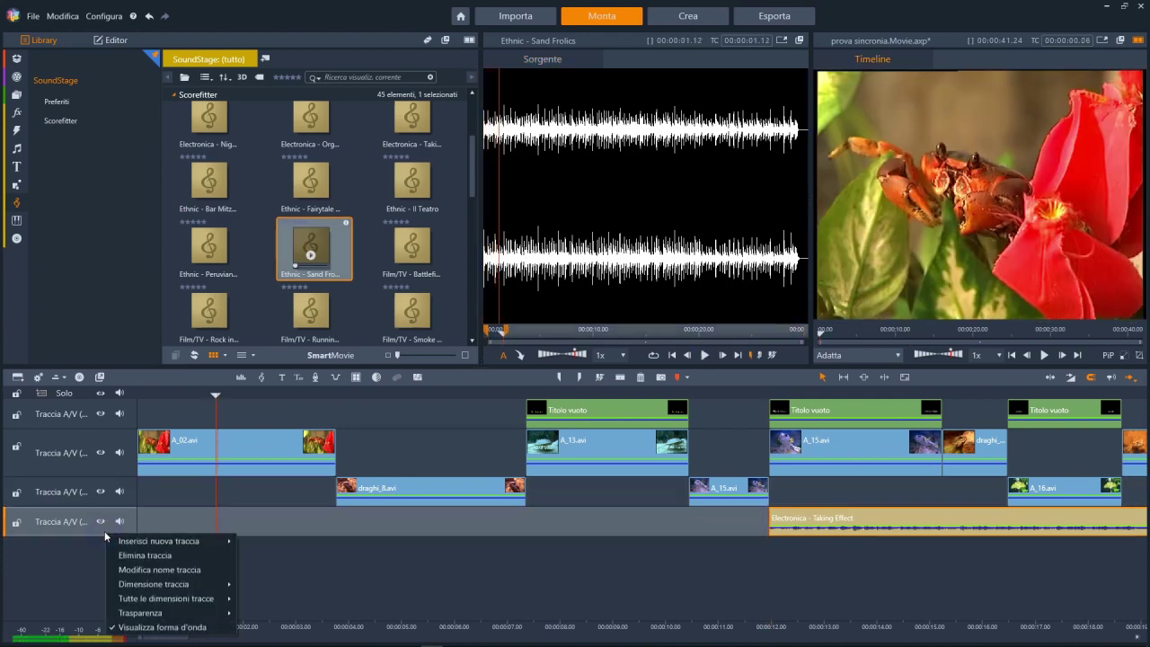
pyautogui.moveTo(153, 542)
pyautogui.click(284, 554)
# Step: Place Ethnic - Sand Frolics at the start of the new track, split it at about 00:00:12.10 and delete the remainder
pyautogui.moveTo(738, 258); pyautogui.dragTo(133, 561)
pyautogui.click(794, 562)
pyautogui.click(802, 561)
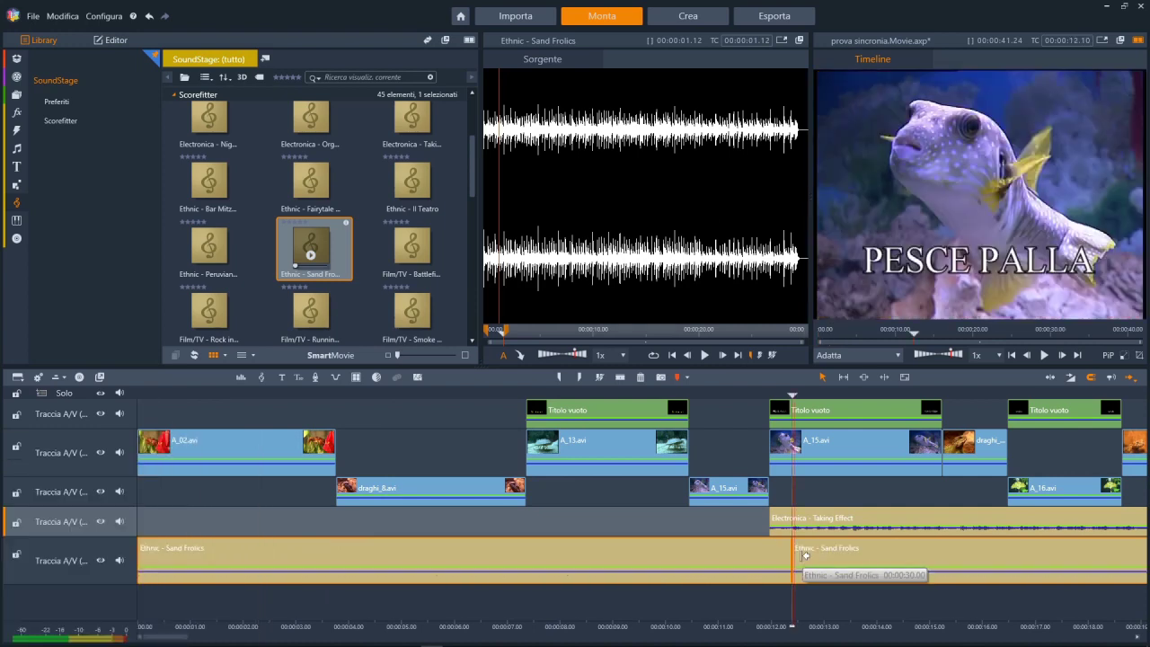
pyautogui.press('Delete')
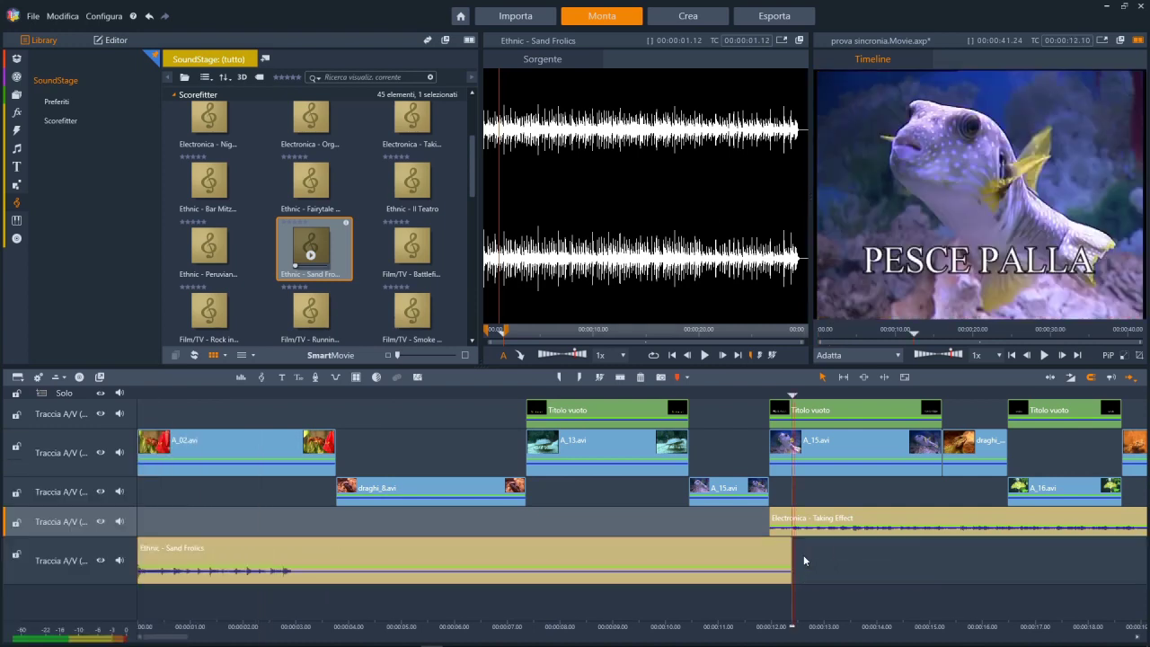
pyautogui.press('Home')
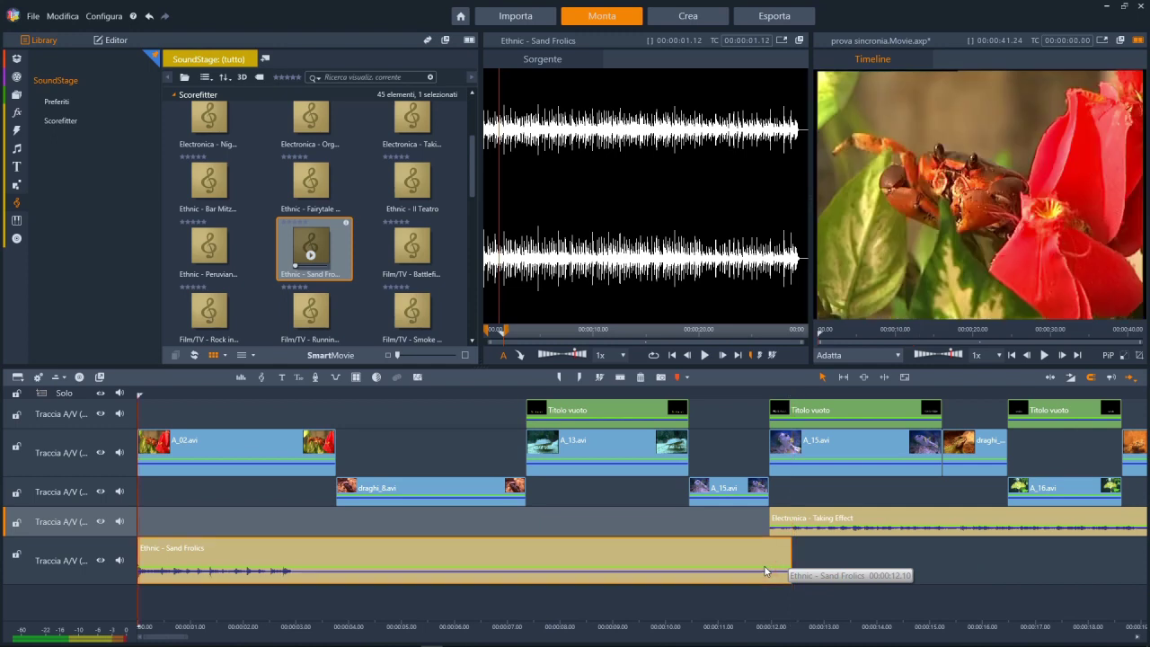
# Step: Show the audio mixer, extend Ethnic - Sand Frolics to about 00:00:13.03, and crossfade its end into the start of Electronica - Taking Effect
pyautogui.click(241, 376)
pyautogui.moveTo(851, 563)
pyautogui.mouseDown()
pyautogui.moveTo(875, 563)
pyautogui.moveTo(838, 579)
pyautogui.moveTo(865, 580)
pyautogui.mouseUp()
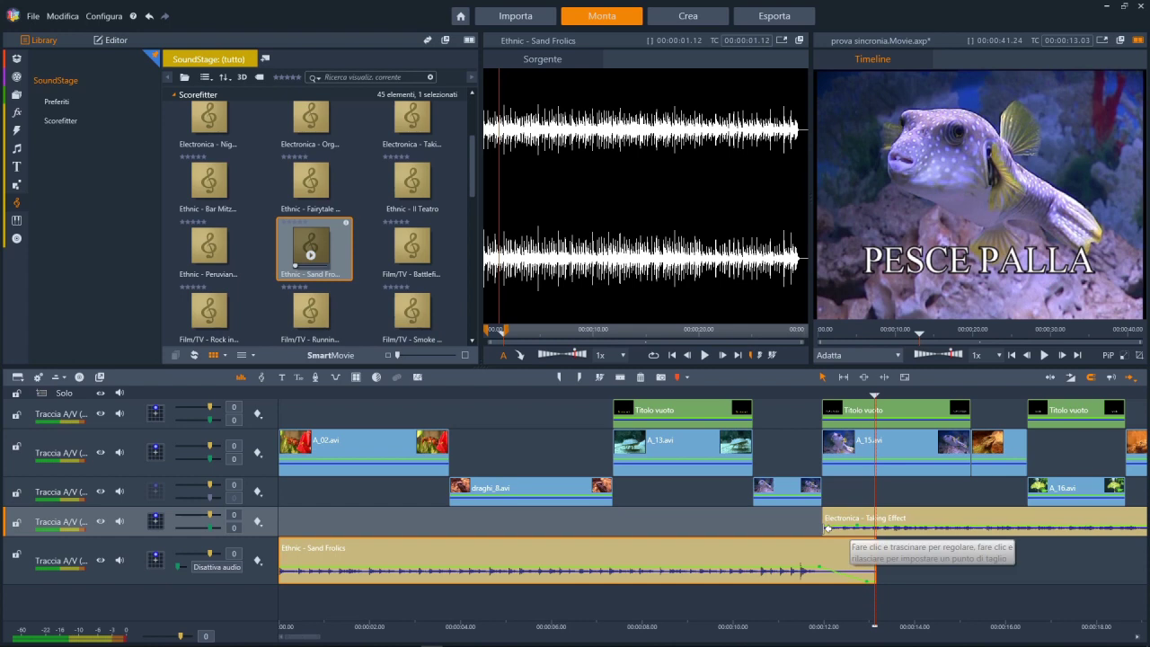
pyautogui.click(856, 527)
pyautogui.moveTo(824, 529); pyautogui.dragTo(823, 540)
# Step: Play the timeline across the transition between the two music clips to check the crossfade
pyautogui.click(780, 395)
pyautogui.press('space')
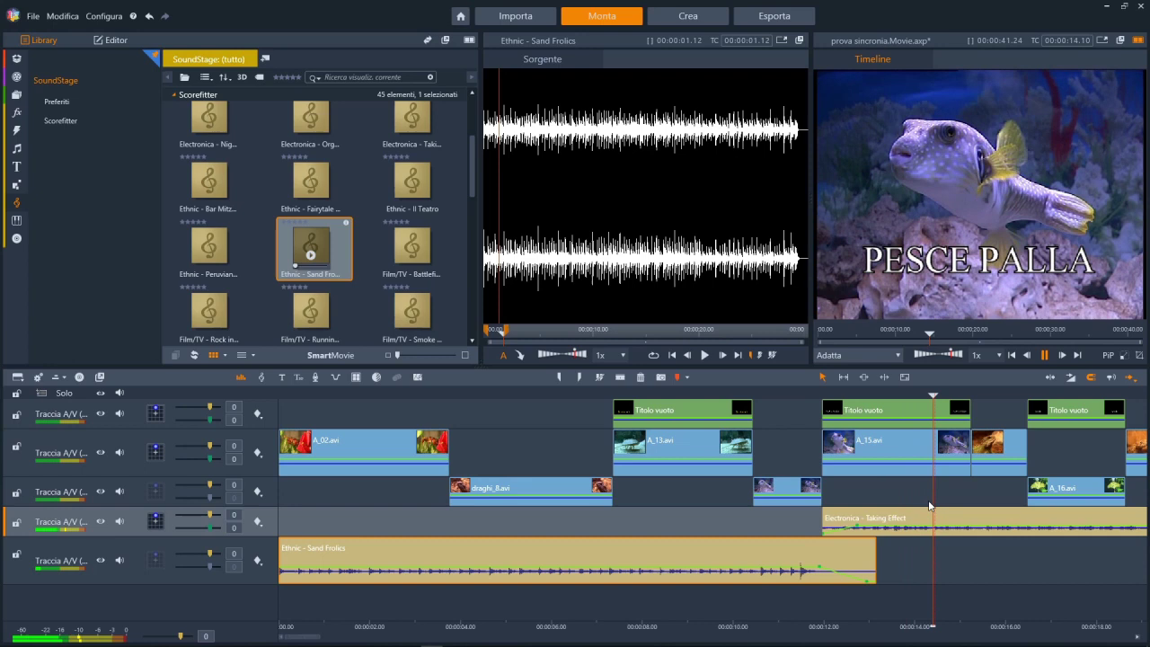
pyautogui.press('space')
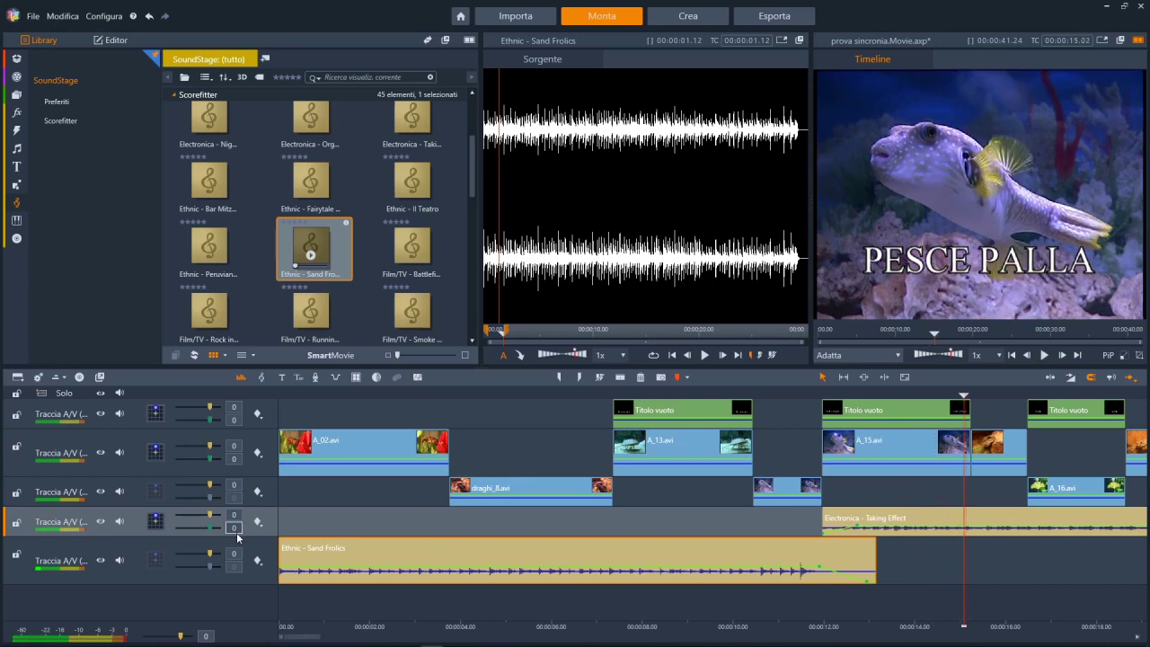
# Step: Make the Electronica - Taking Effect track taller, and play the music transition again from an earlier point
pyautogui.moveTo(236, 537); pyautogui.dragTo(237, 553)
pyautogui.click(690, 396)
pyautogui.press('space')
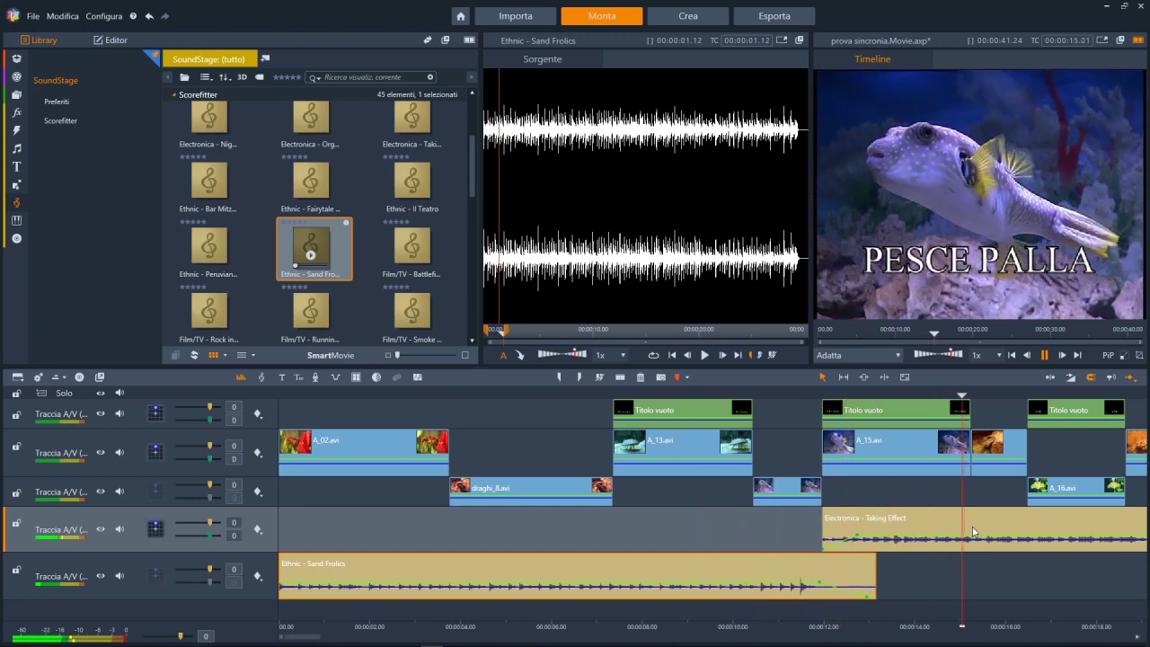
pyautogui.press('space')
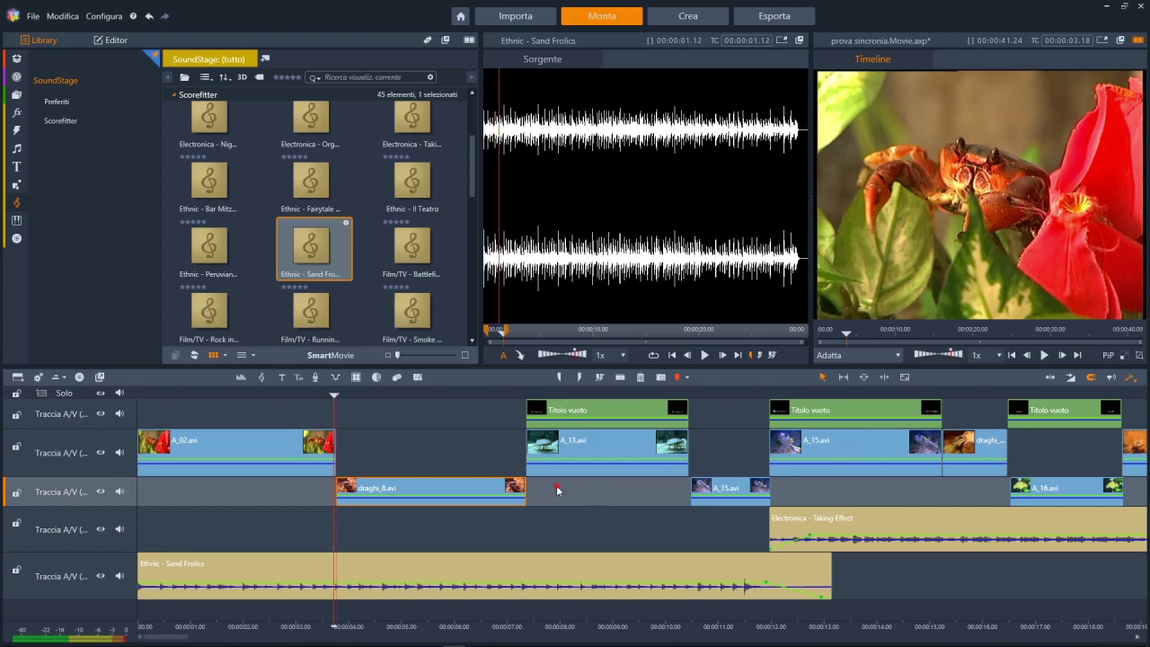
# Step: Deselect the draghi_8.avi clip and change the timeline editing mode from Smart to the third available mode
pyautogui.click(556, 489)
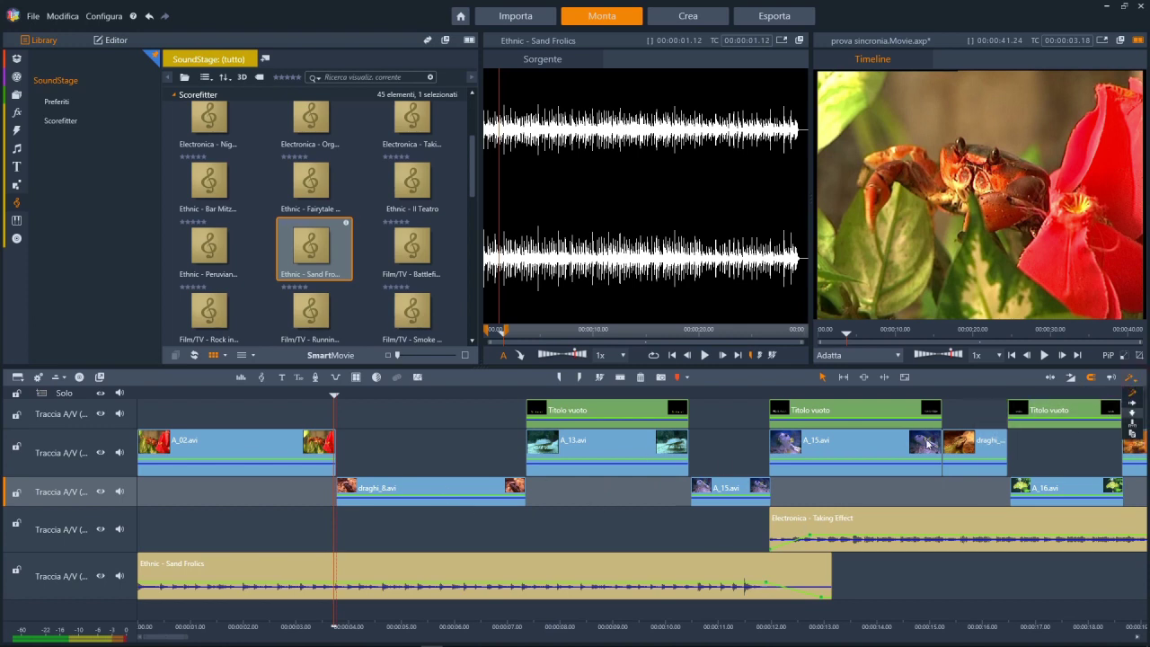
pyautogui.click(1133, 415)
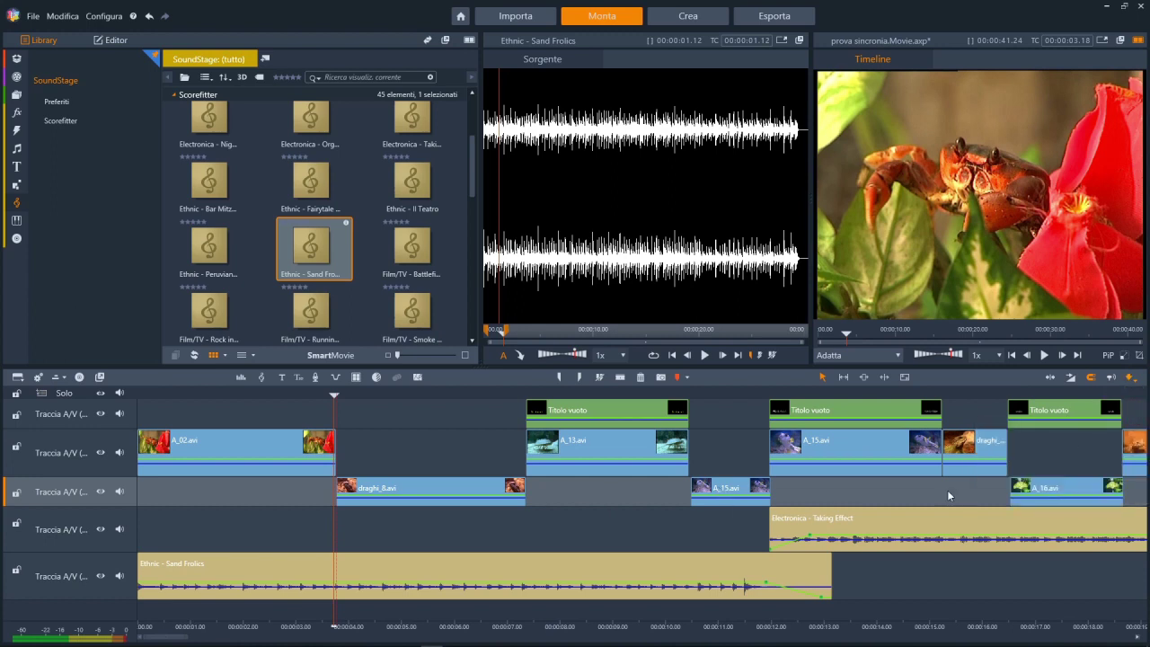
# Step: Delete the draghi_8.avi clip, and shift A_13.avi with all following clips, titles and music back against the end of A_02.avi
pyautogui.click(442, 485)
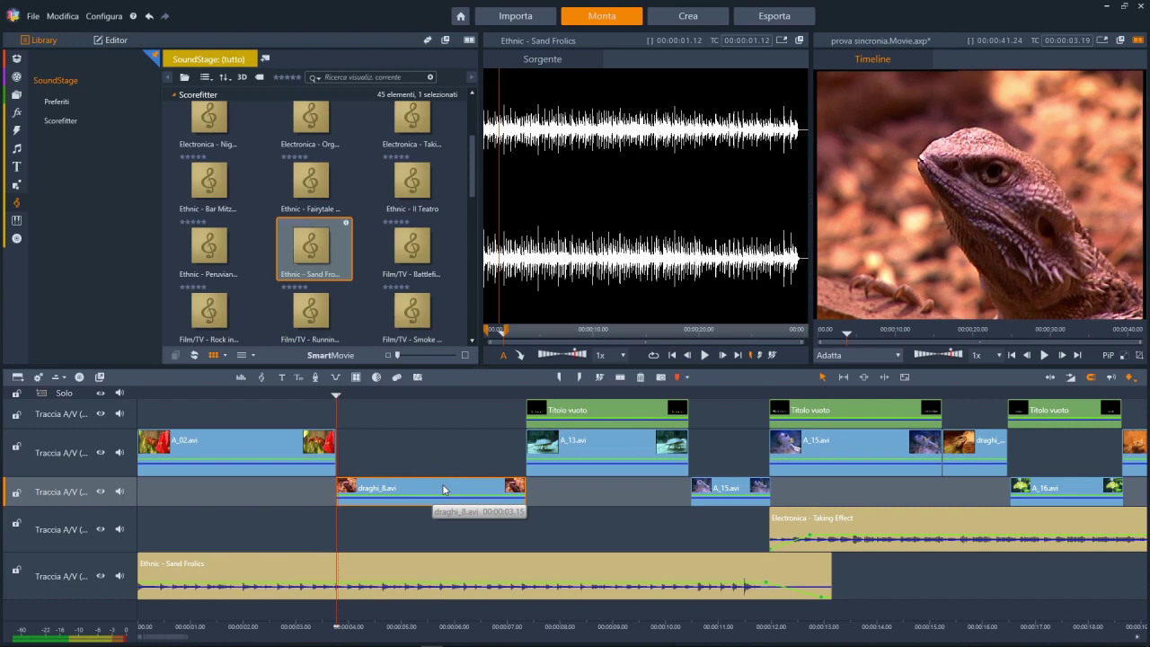
pyautogui.press('Delete')
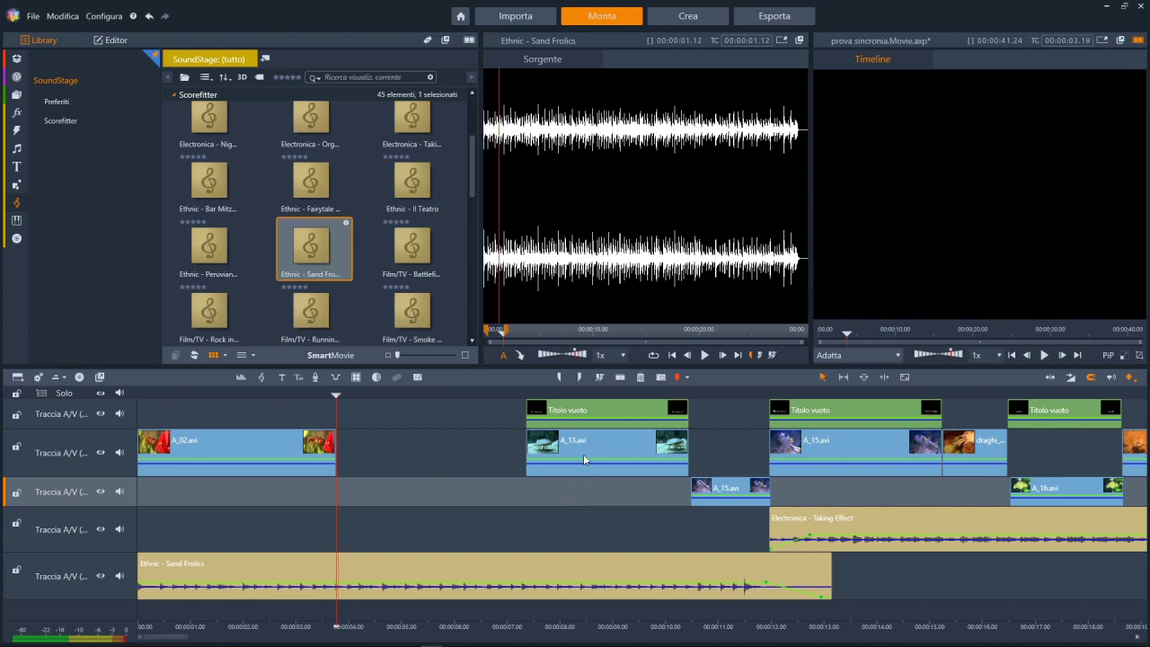
pyautogui.click(606, 440)
pyautogui.moveTo(605, 440); pyautogui.dragTo(421, 442)
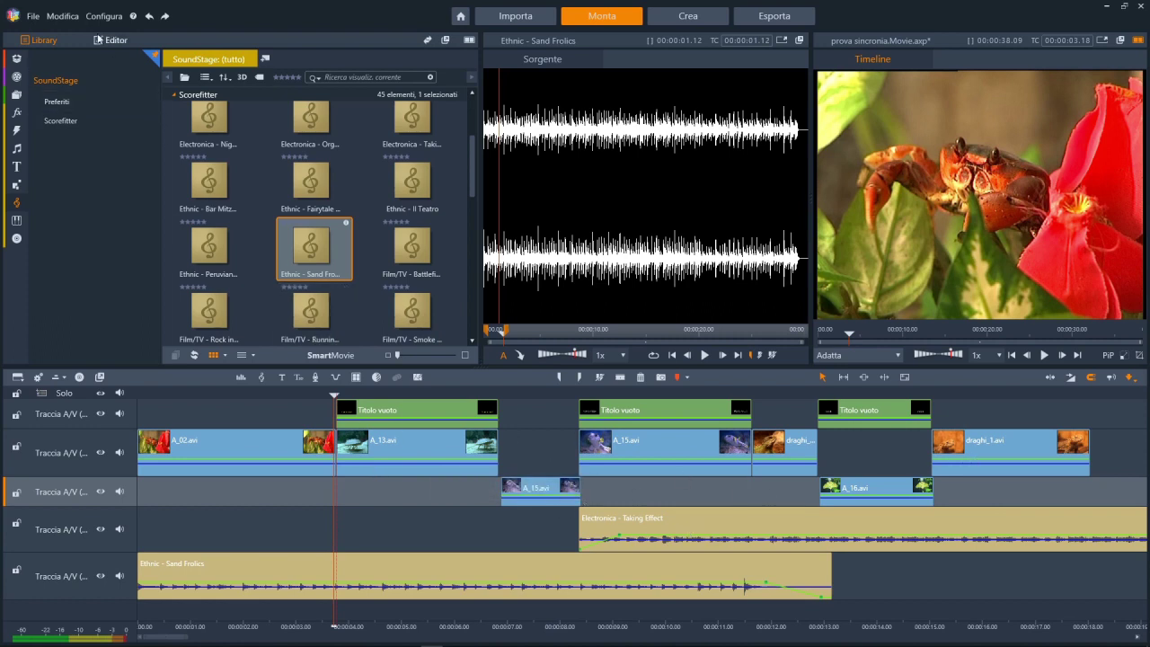
# Step: Undo the shift of the clips and the deletion of draghi_8.avi
pyautogui.click(150, 17)
pyautogui.click(150, 17)
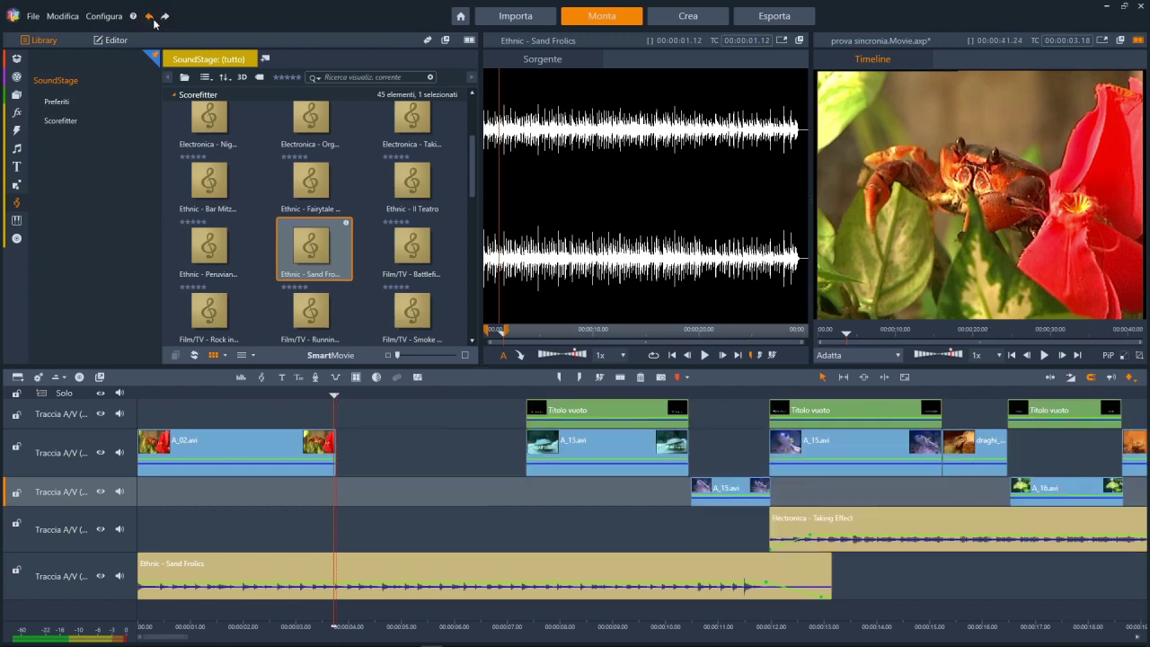
pyautogui.click(150, 17)
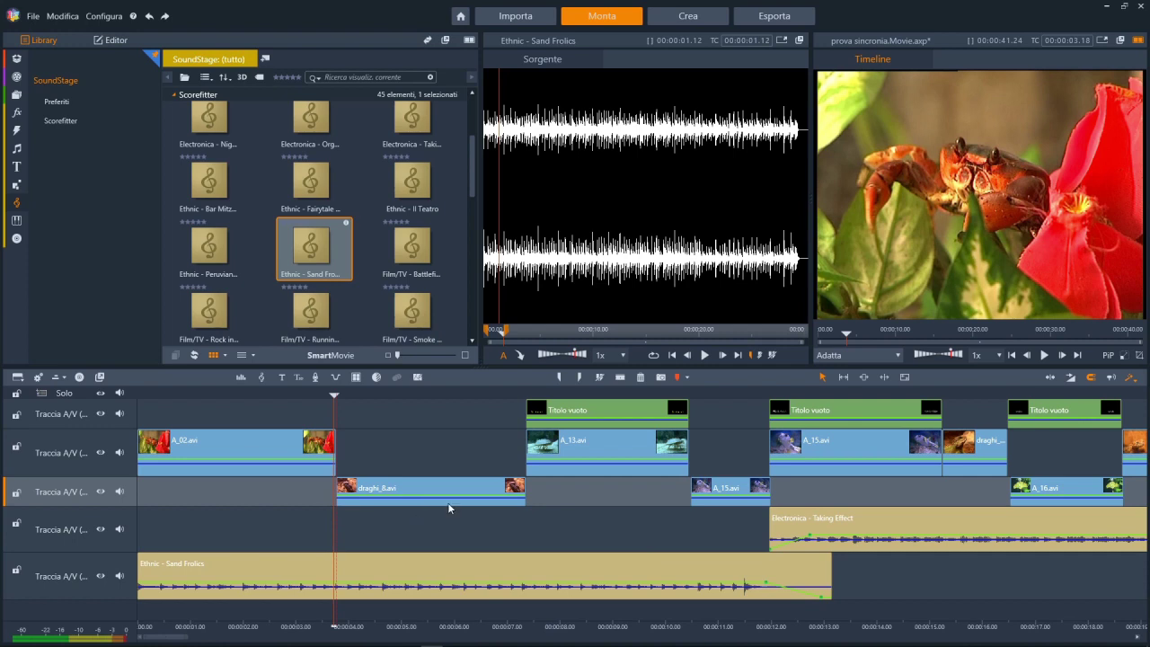
# Step: Lock the Ethnic - Sand Frolics track, and move draghi_8.avi straight down onto the Electronica - Taking Effect track
pyautogui.click(439, 497)
pyautogui.click(16, 569)
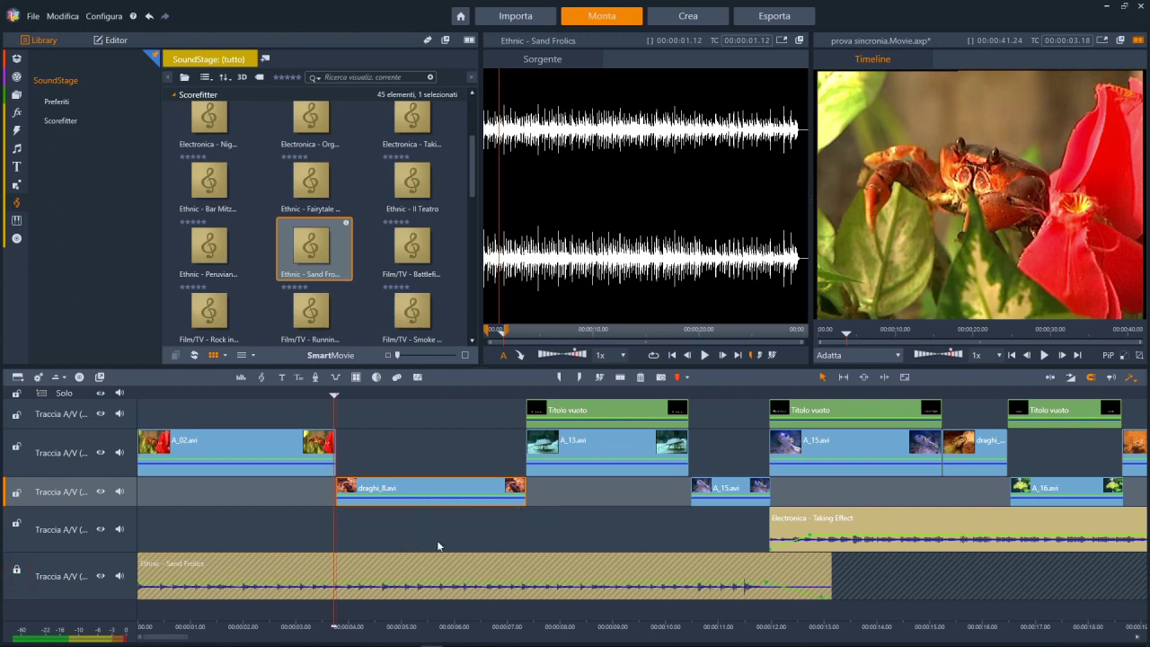
pyautogui.moveTo(440, 496); pyautogui.dragTo(439, 523)
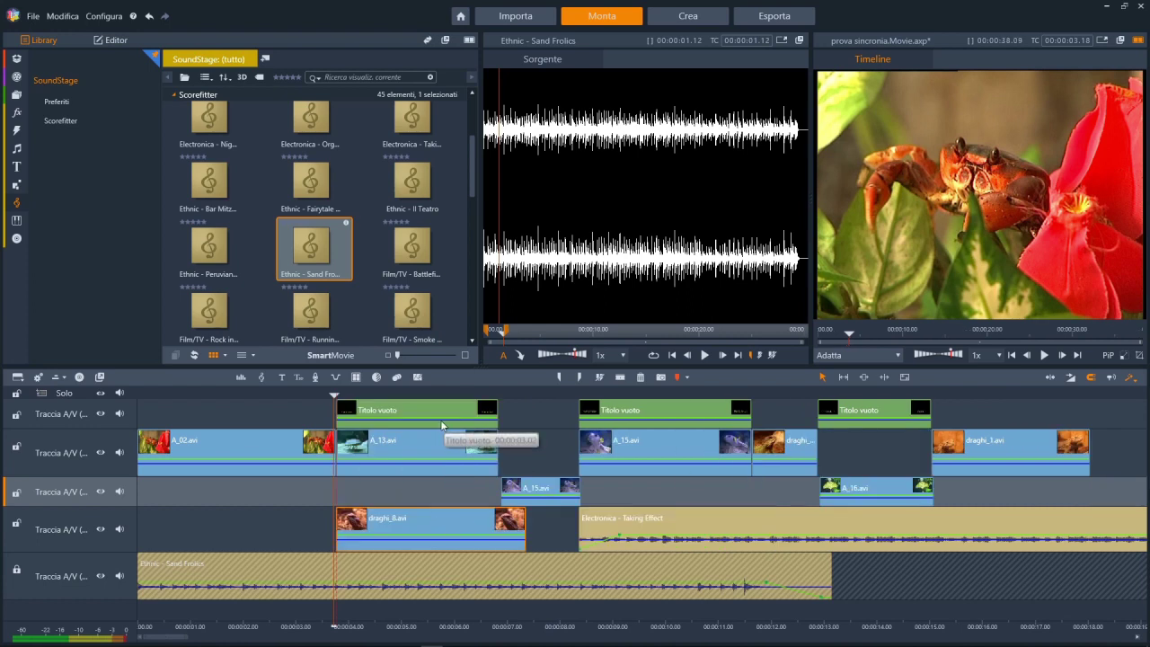
# Step: Delete draghi_8.avi from the Electronica - Taking Effect track, and undo both the deletion and the move between tracks
pyautogui.moveTo(1129, 378)
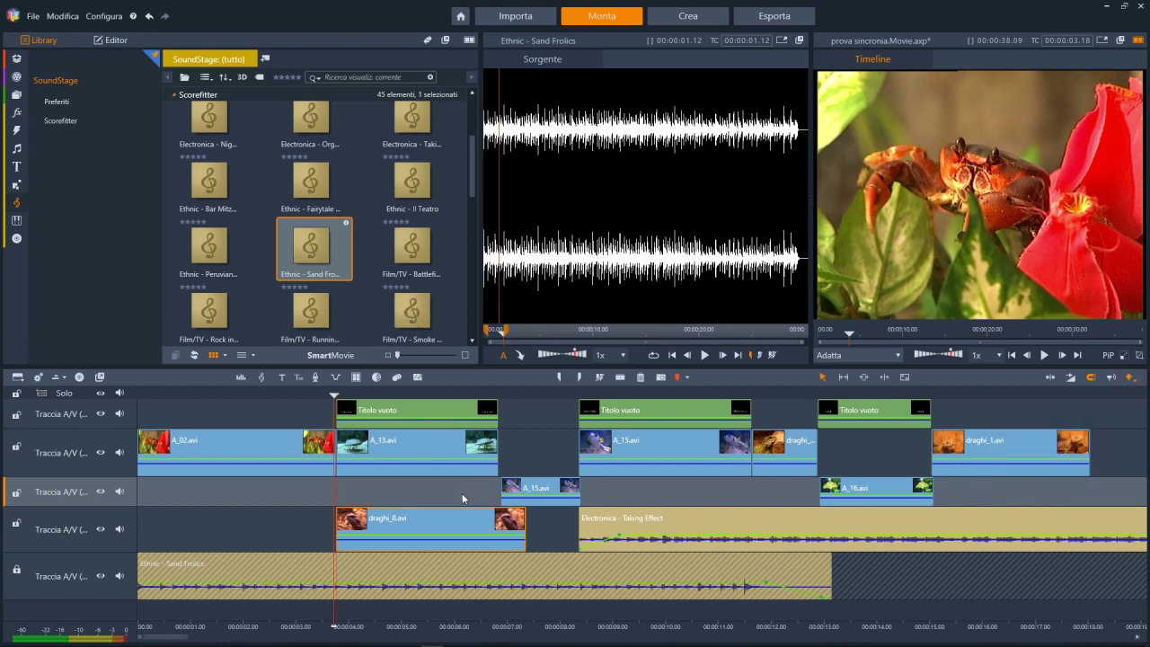
pyautogui.click(429, 512)
pyautogui.press('Delete')
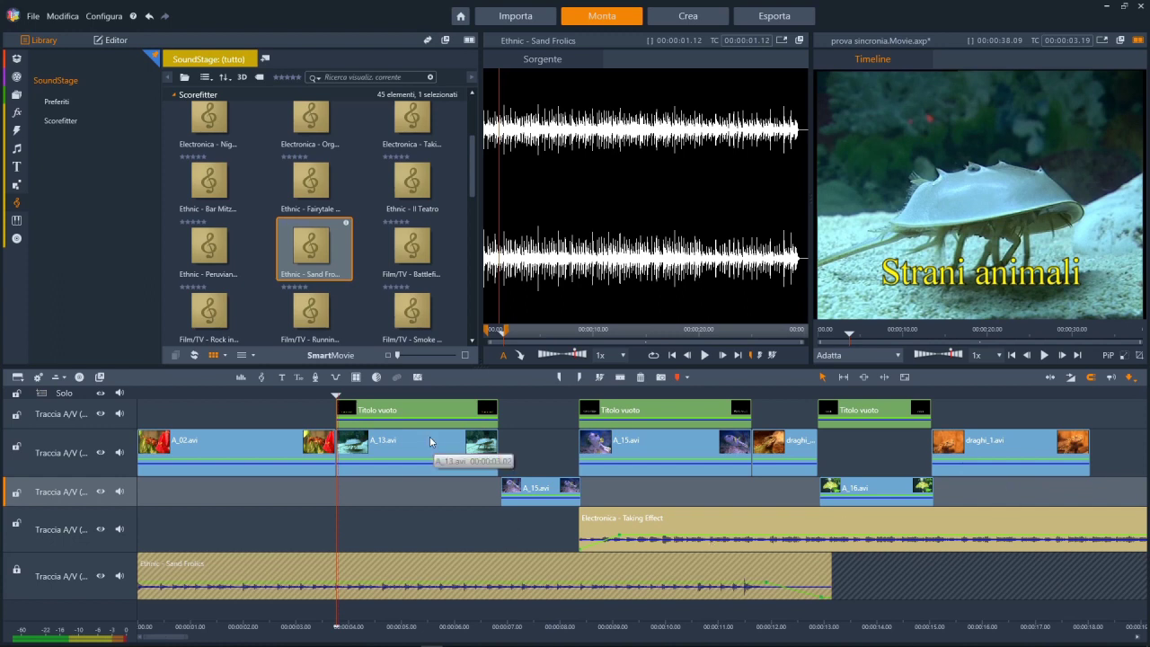
pyautogui.hotkey('ctrl', 'z')
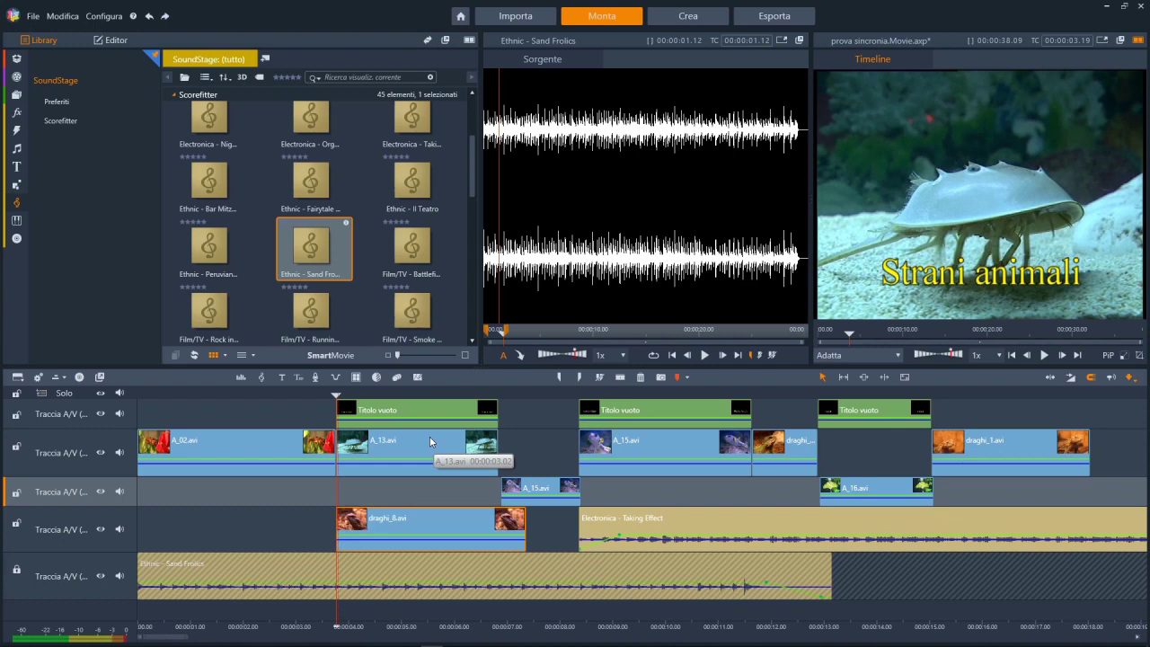
pyautogui.hotkey('ctrl', 'y')
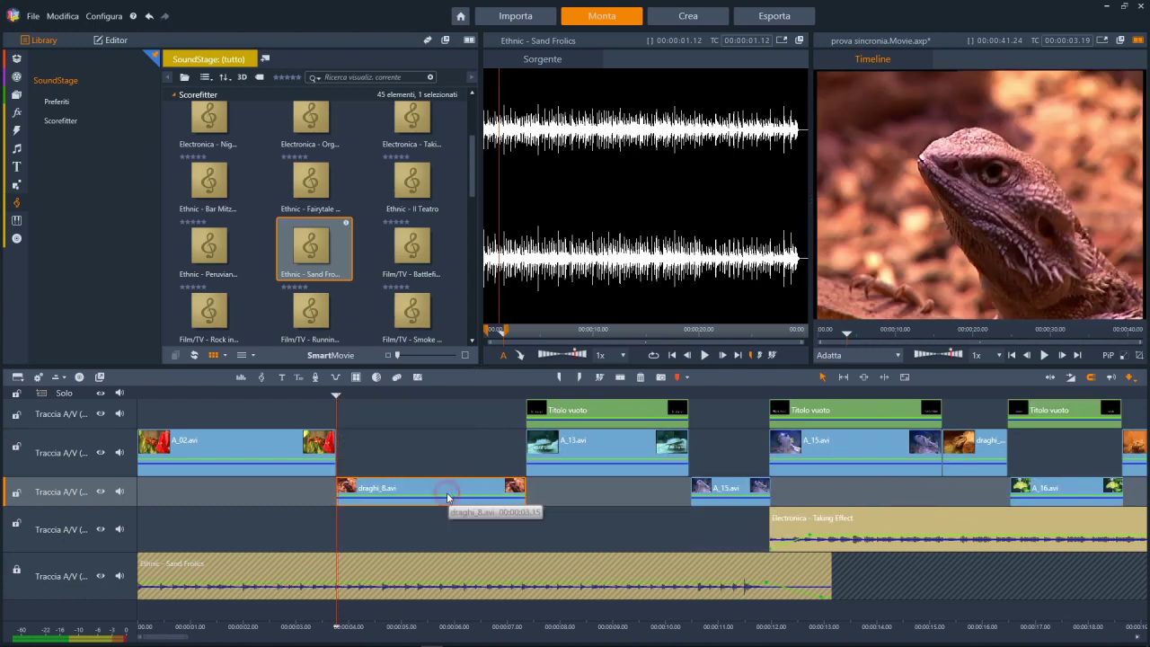
# Step: Delete draghi_8.avi in overwrite mode, try Chiudi gap on the empty space after A_02.avi, and undo the gap closing
pyautogui.press('Delete')
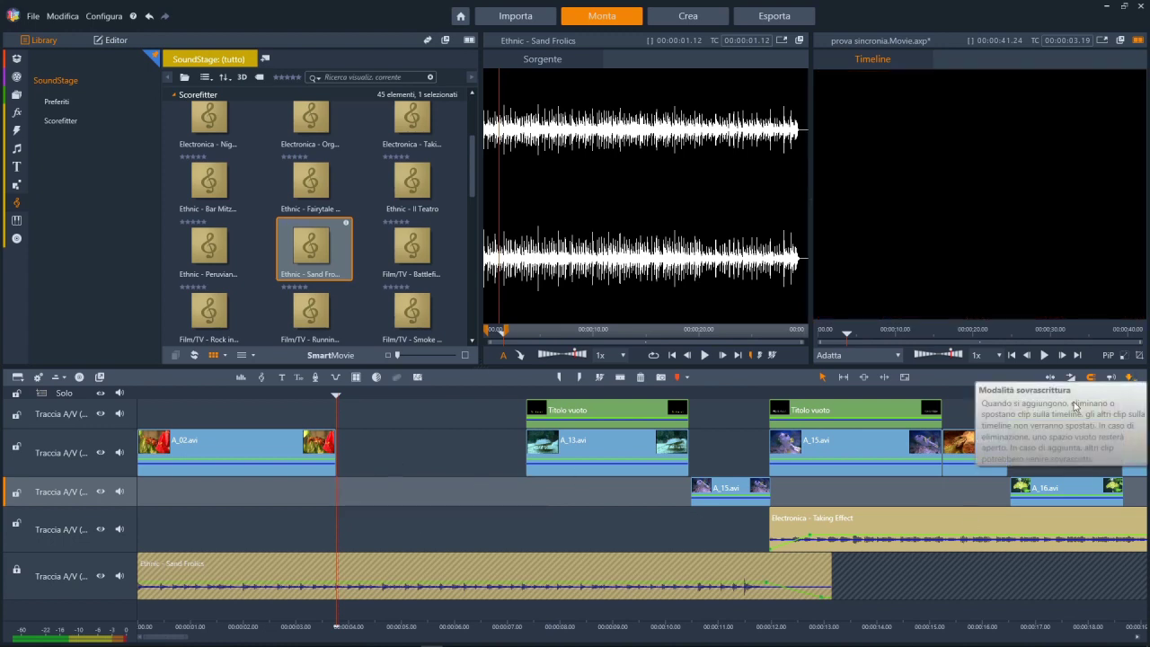
pyautogui.rightClick(415, 448)
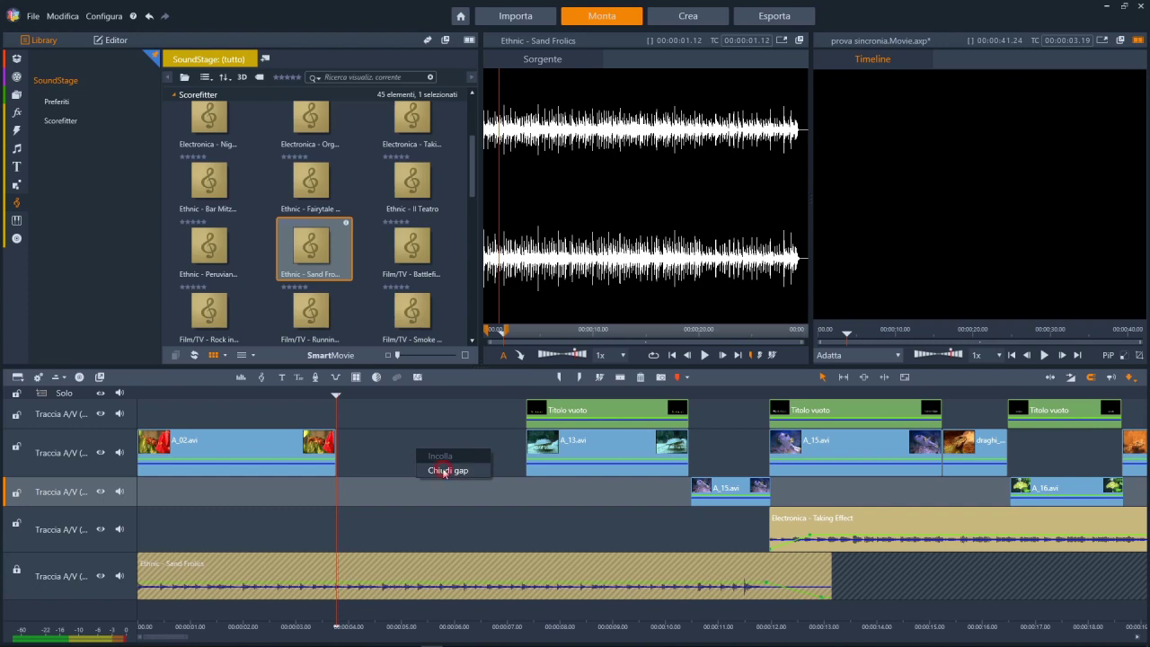
pyautogui.click(443, 470)
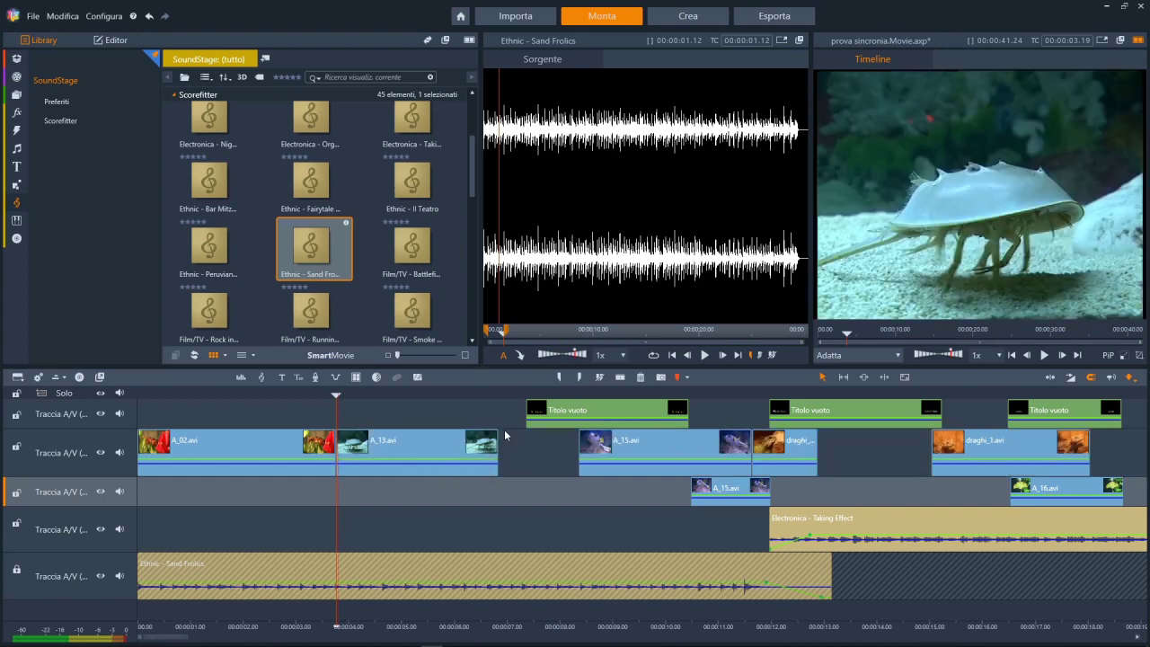
pyautogui.hotkey('ctrl', 'z')
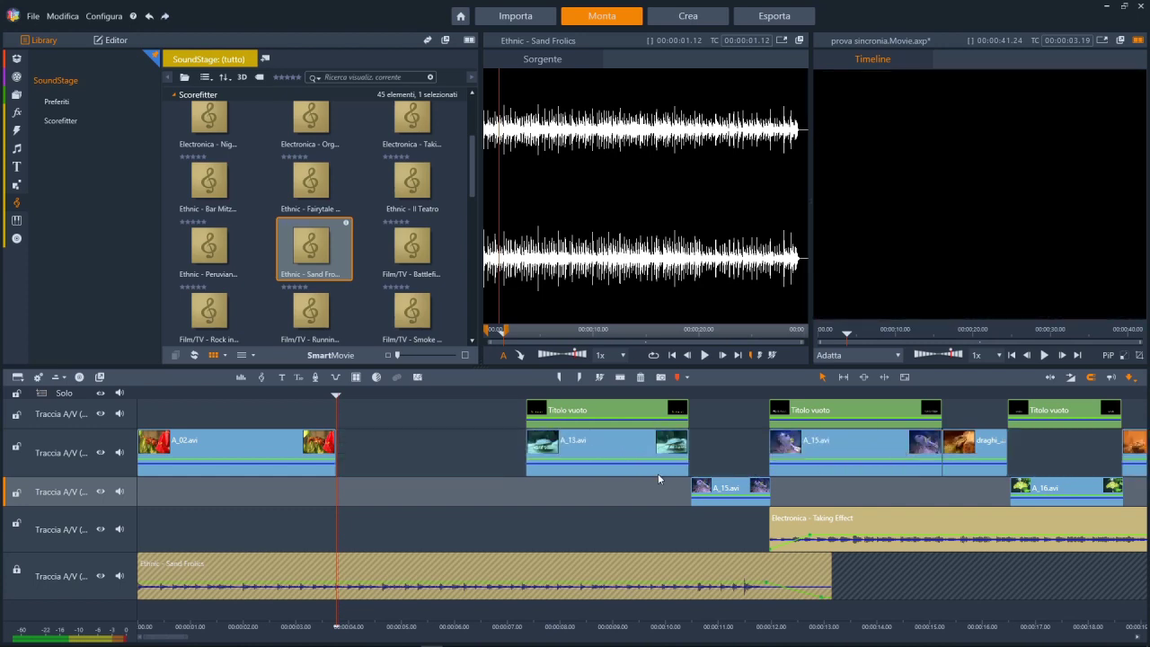
# Step: Select A_13.avi with all clips from there onward, try Chiudi gap on the space before it, and undo the result
pyautogui.click(588, 446)
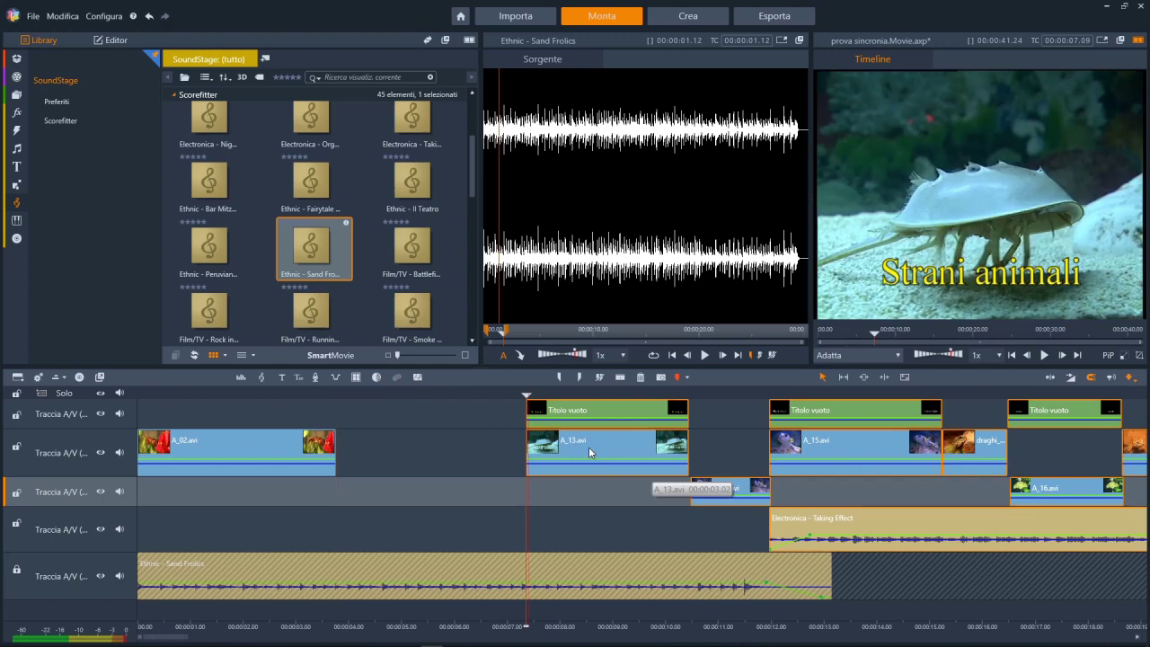
pyautogui.rightClick(435, 464)
pyautogui.click(451, 486)
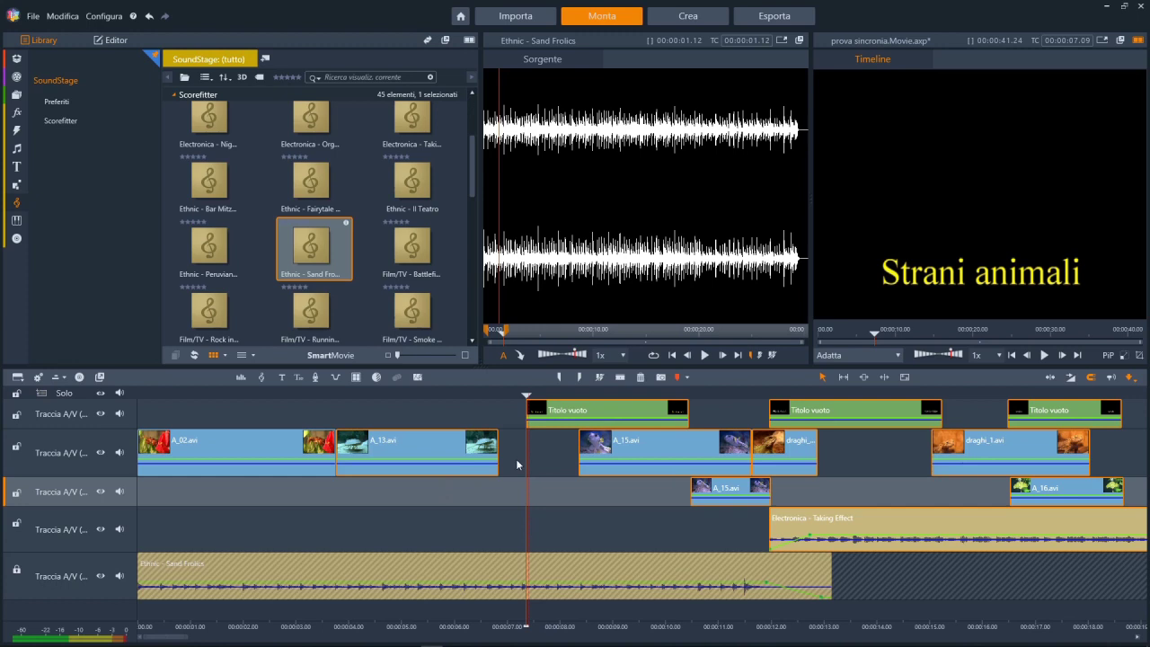
pyautogui.hotkey('ctrl', 'z')
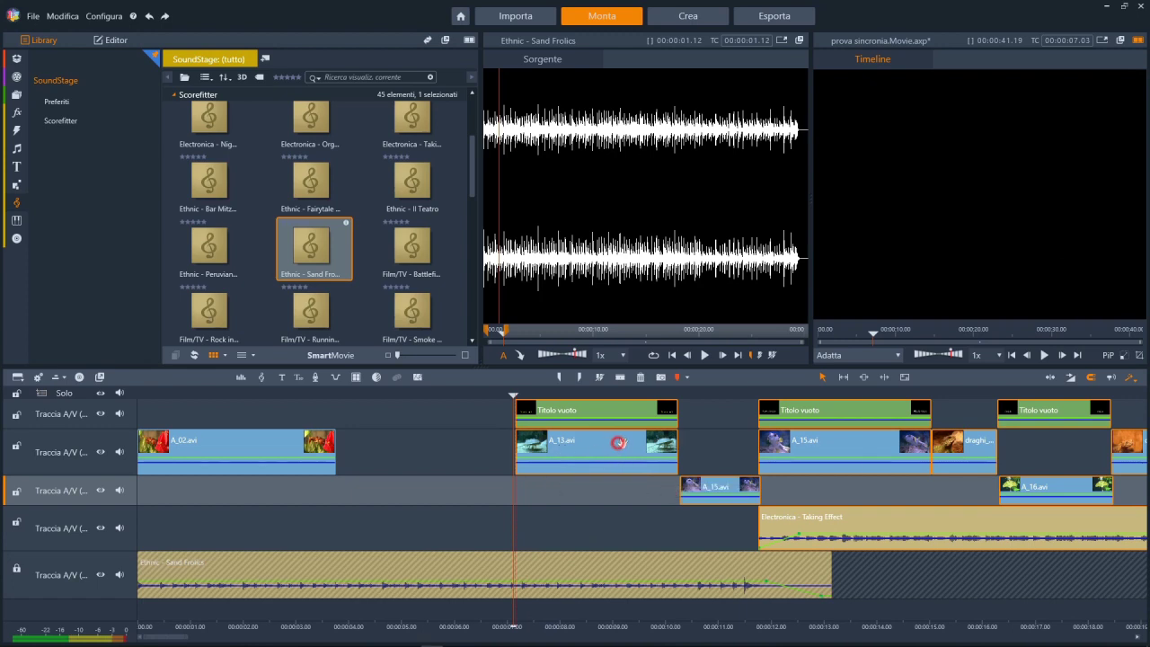
# Step: Shift A_13.avi and all following clips to start at 00:00:07.11, and apply Chiudi gap to the empty space after A_02.avi
pyautogui.hotkey('ctrl', 'z')
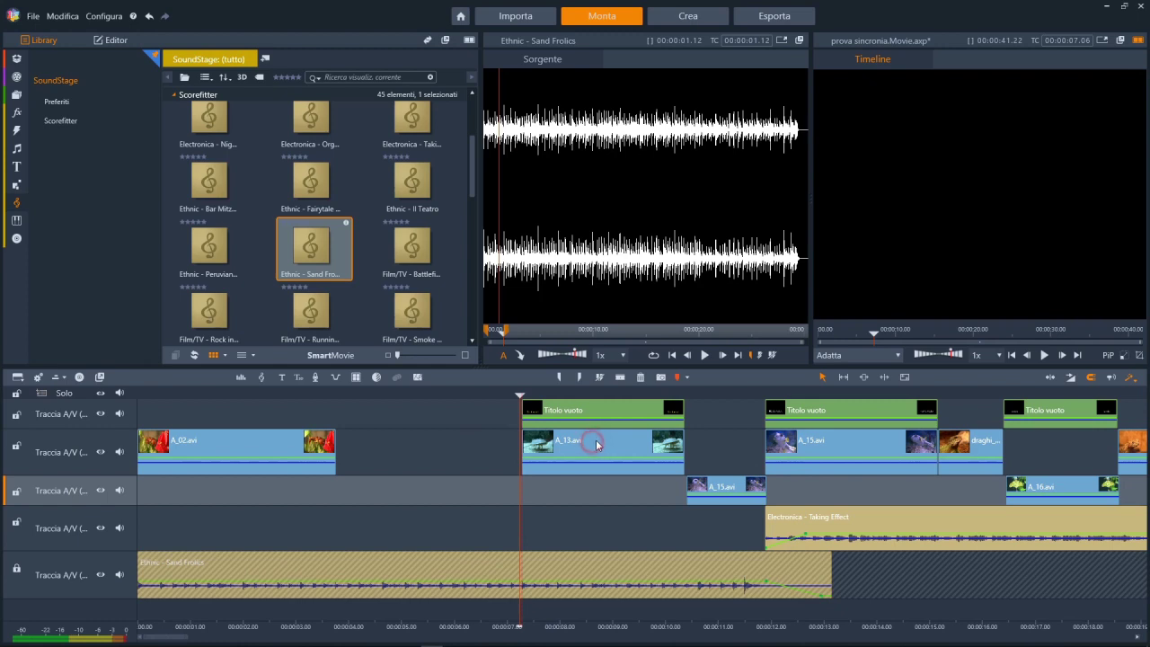
pyautogui.moveTo(640, 444); pyautogui.dragTo(613, 444)
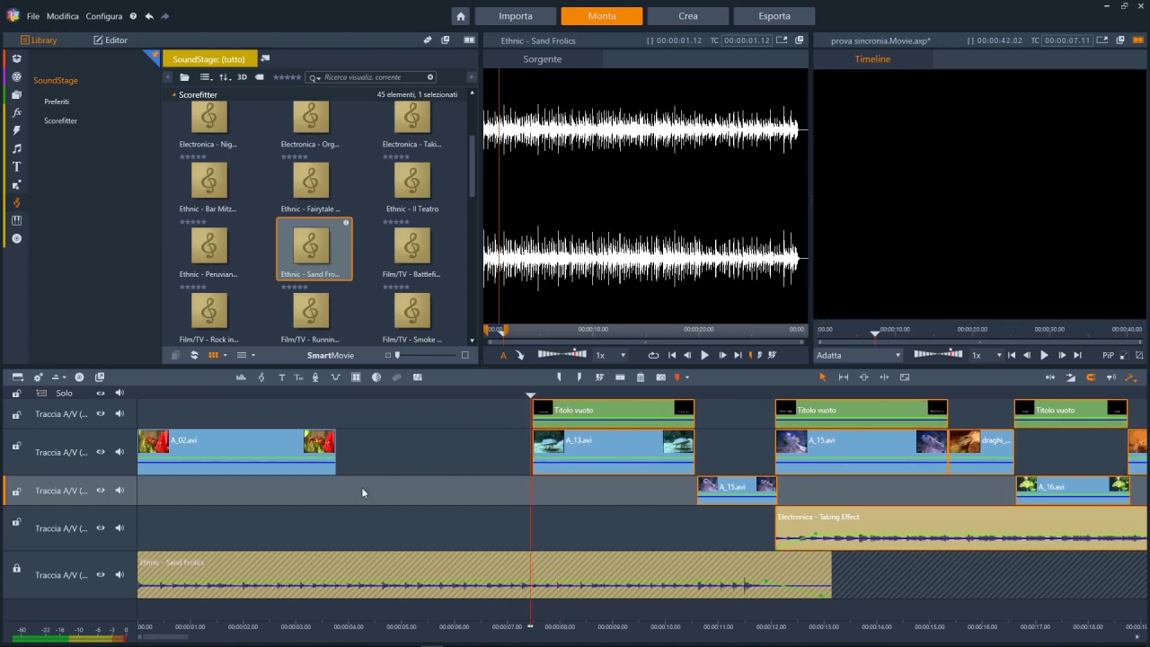
pyautogui.click(109, 471)
pyautogui.rightClick(421, 458)
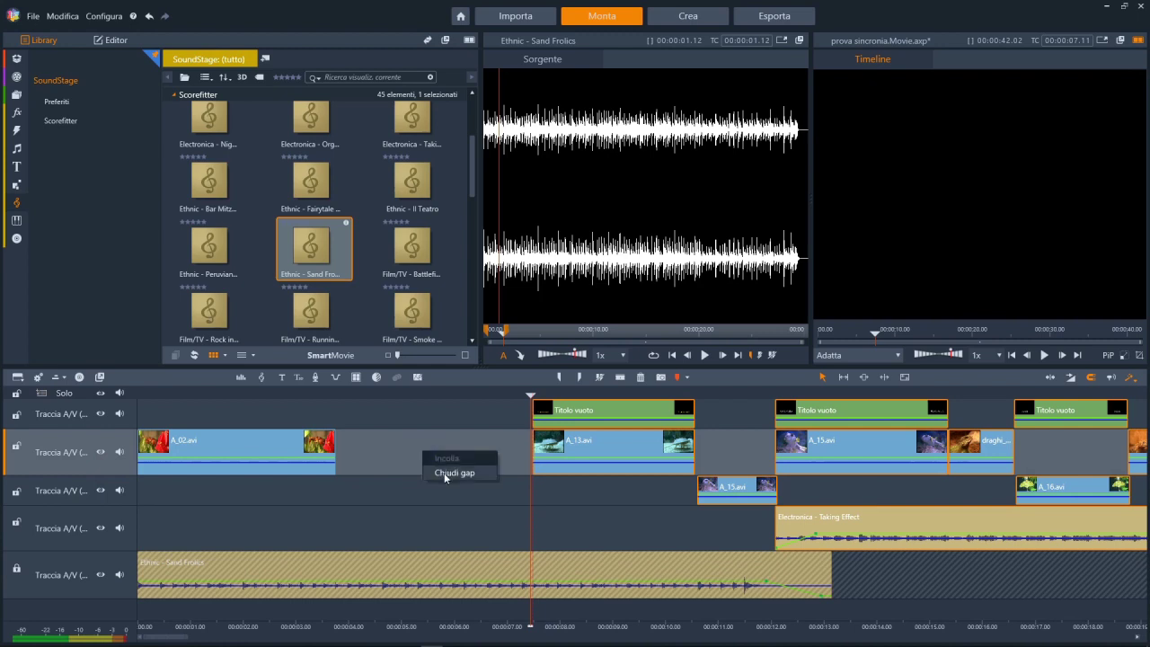
pyautogui.click(446, 474)
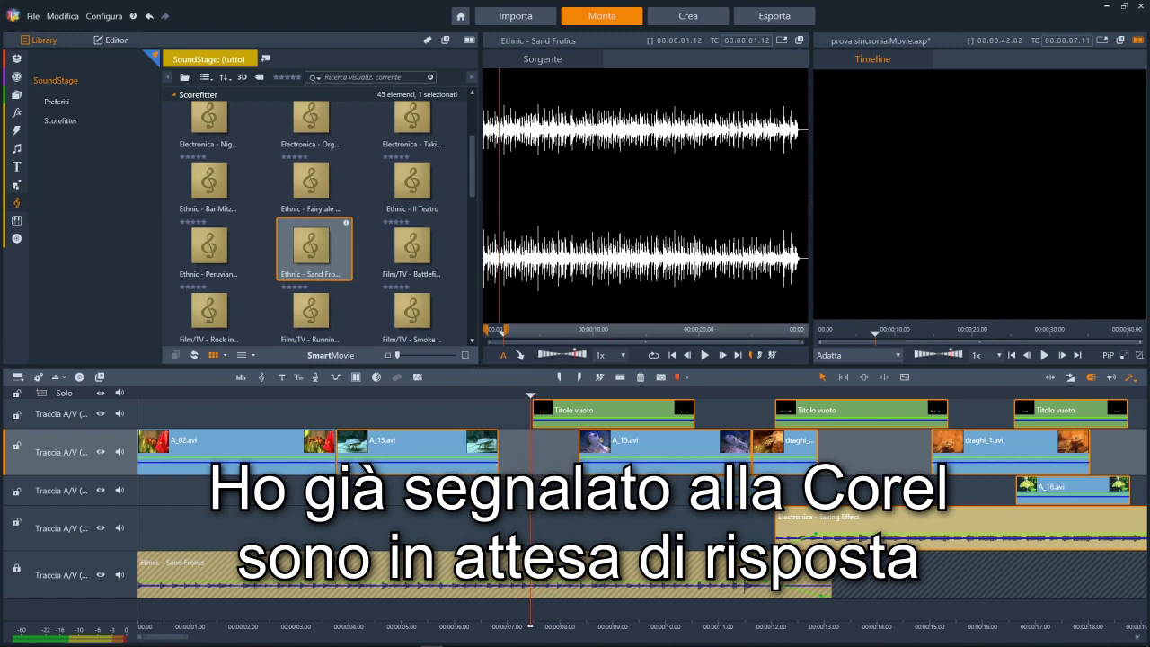
pyautogui.click(425, 452)
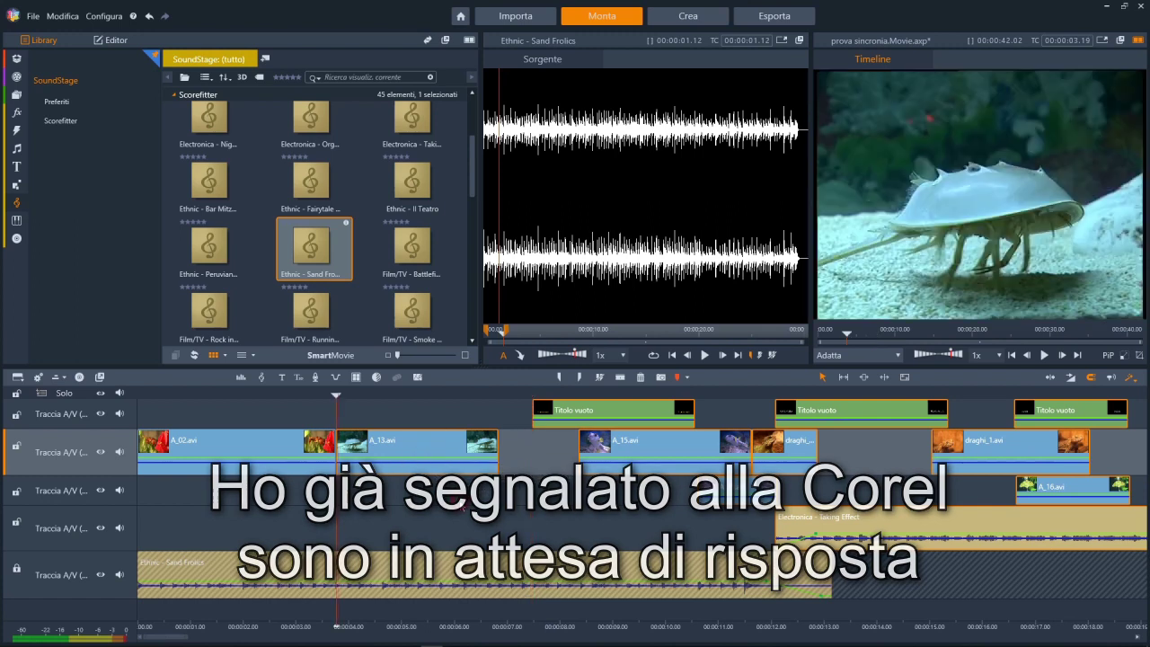
pyautogui.moveTo(437, 445); pyautogui.dragTo(493, 449)
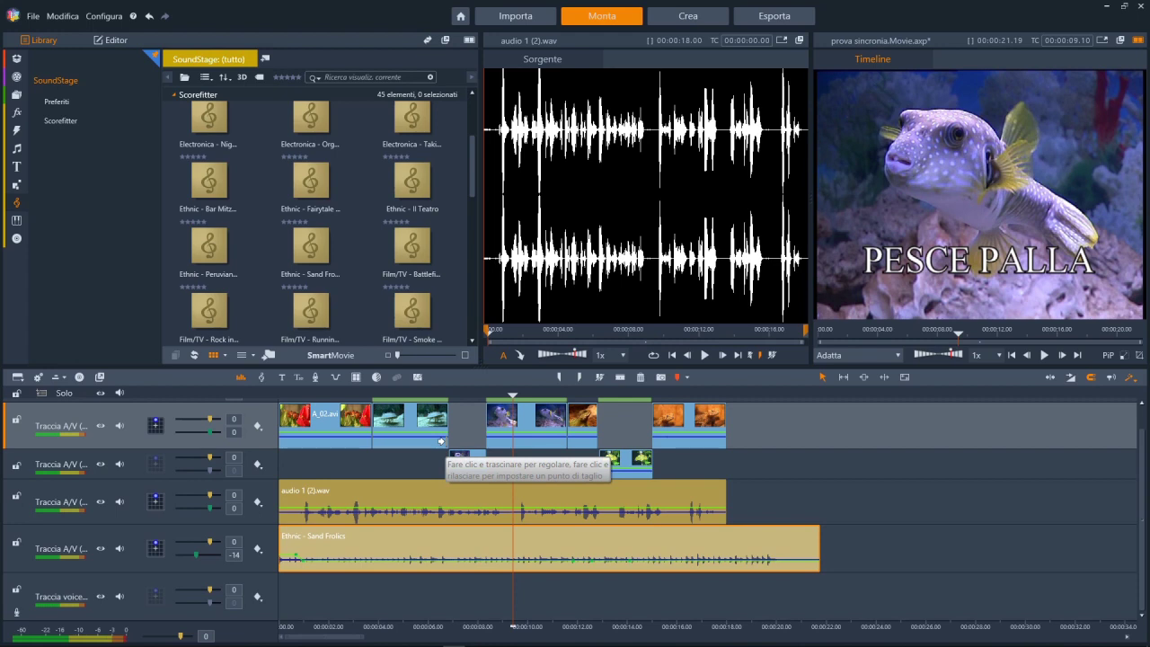
# Step: Play the timeline containing audio 1 (2).wav from near its beginning to check the narration against the video
pyautogui.click(283, 396)
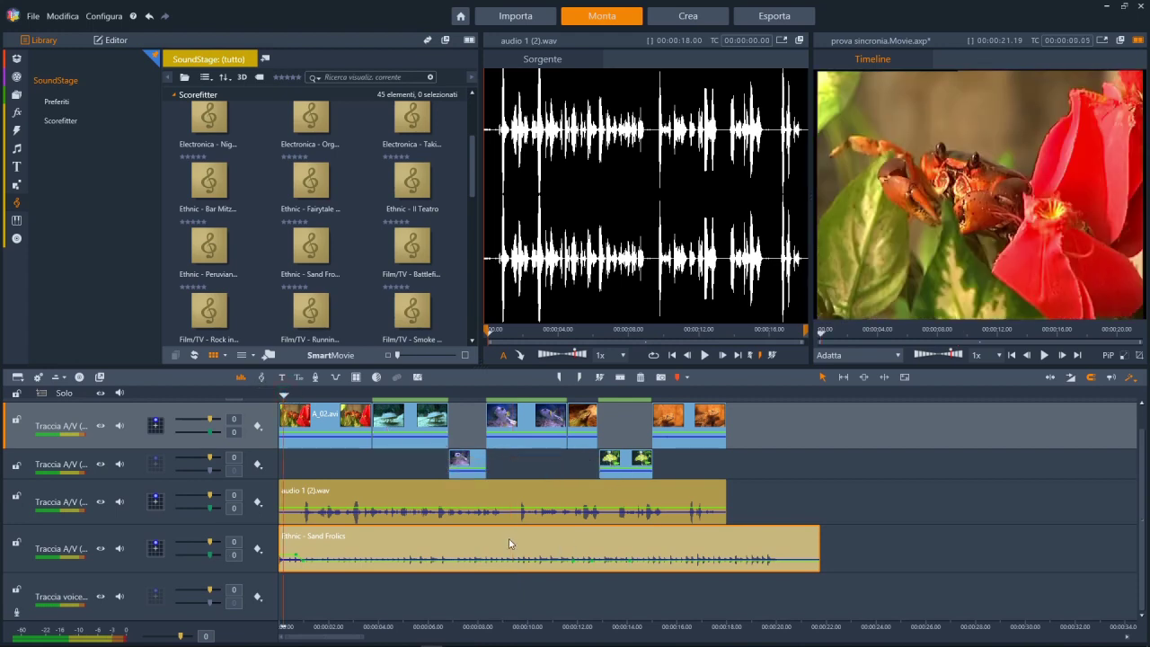
pyautogui.press('space')
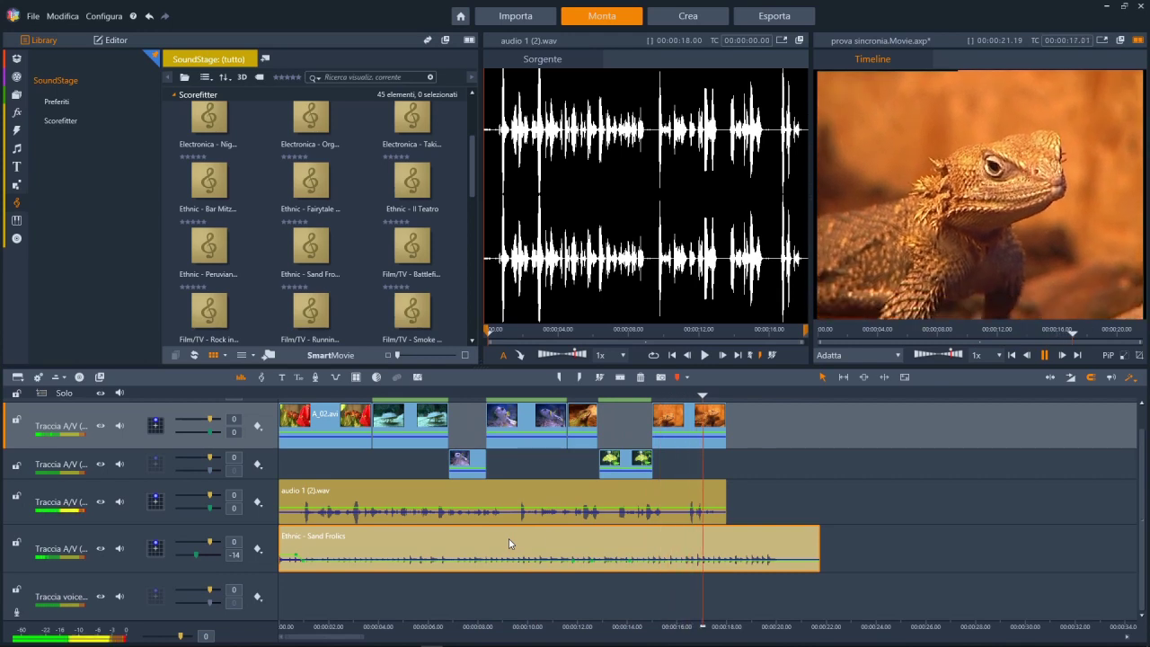
pyautogui.press('space')
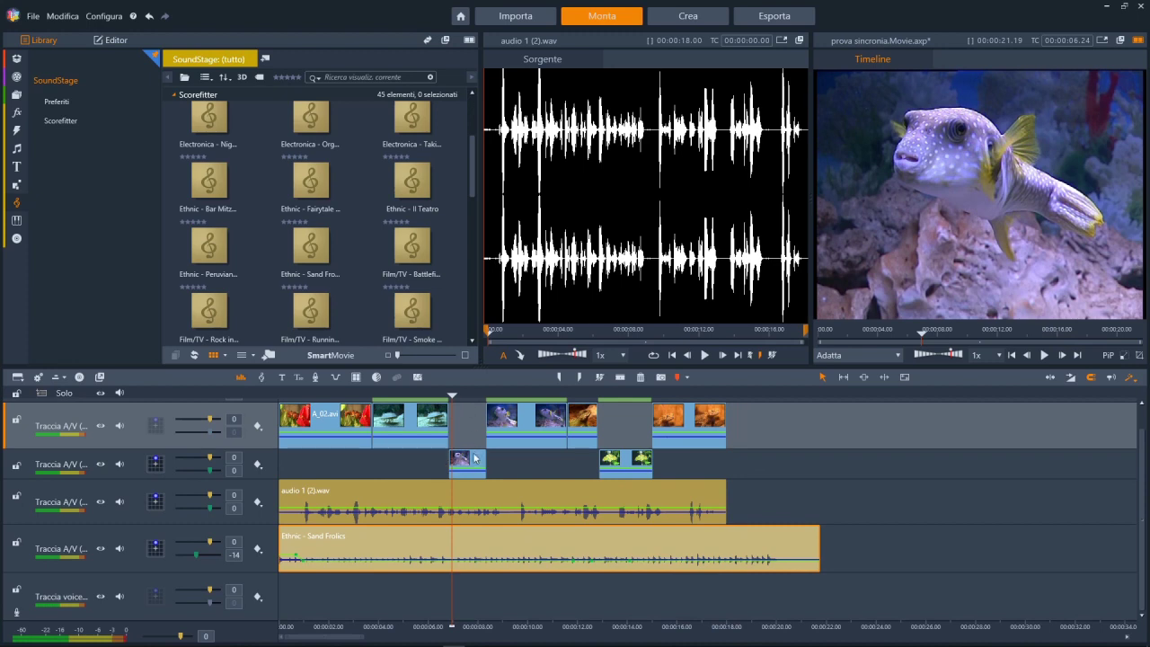
# Step: Examine the section around the first second-track clip and the PESCE PALLA title by stepping, playing and scrubbing through it
pyautogui.press('Right')
pyautogui.press('Right')
pyautogui.press('Right')
pyautogui.press('Right')
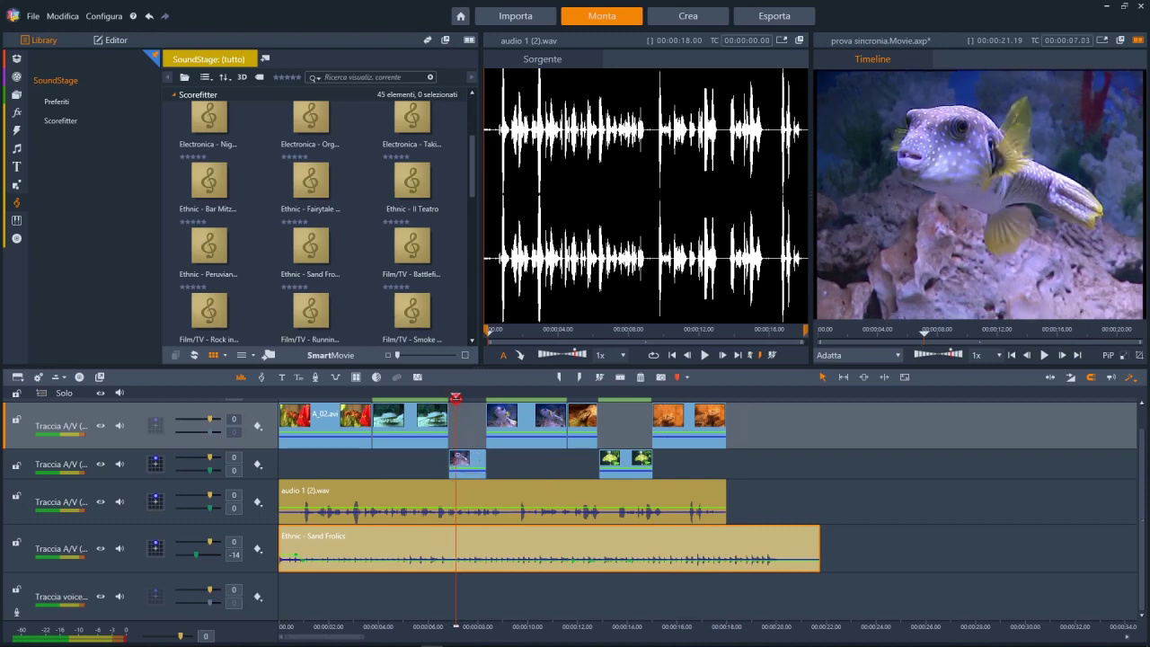
pyautogui.press('space')
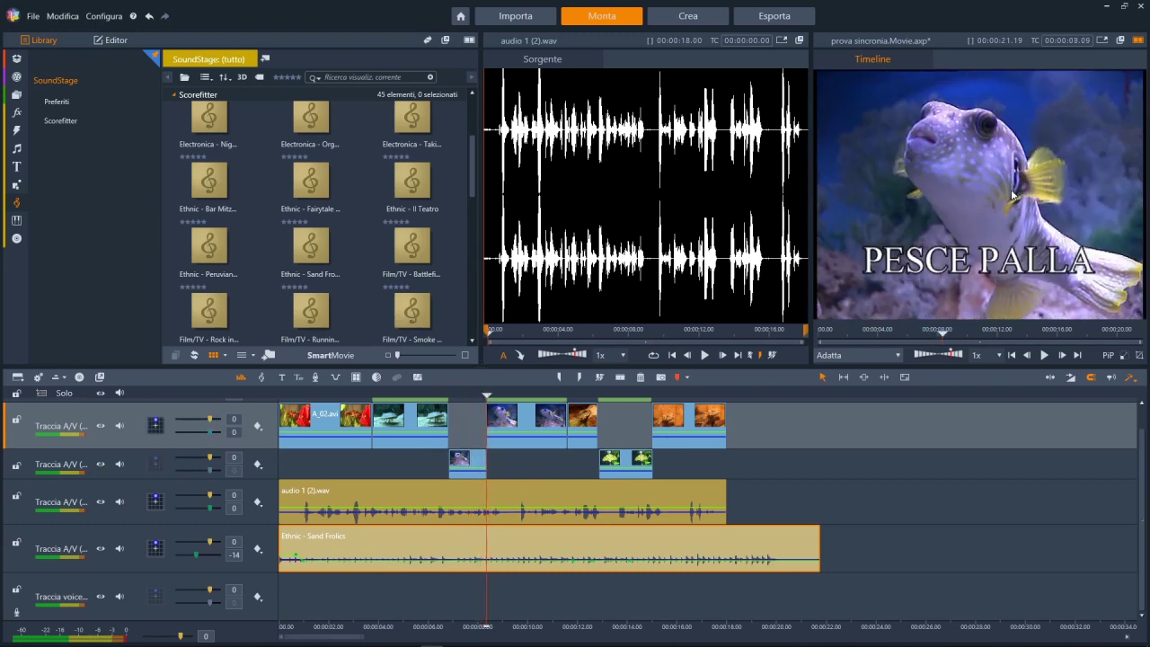
pyautogui.moveTo(486, 392); pyautogui.dragTo(465, 397)
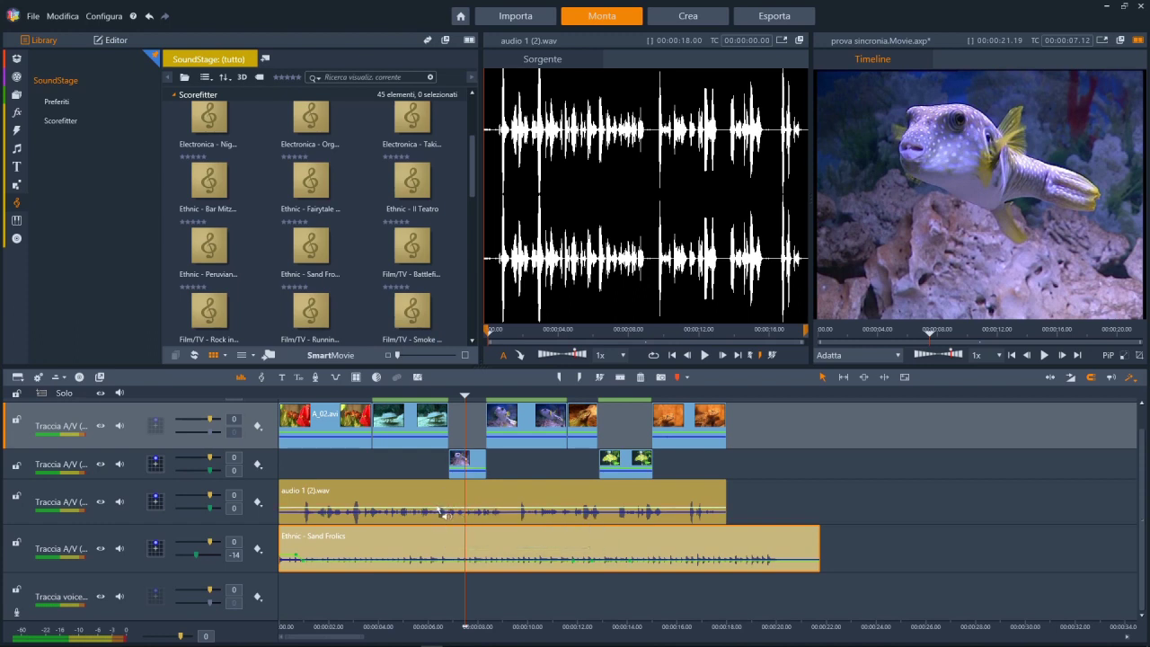
# Step: Delete the first clip on the second video track in overwrite mode, and place the playhead at the start of the following main-track clip
pyautogui.click(476, 461)
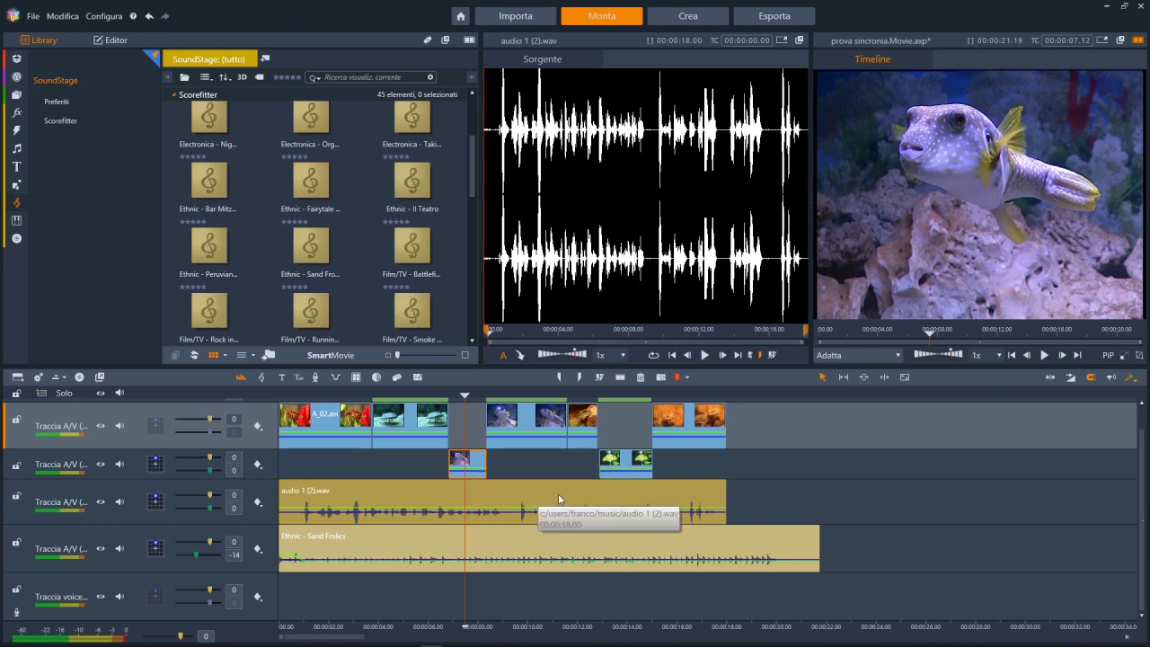
pyautogui.click(1132, 379)
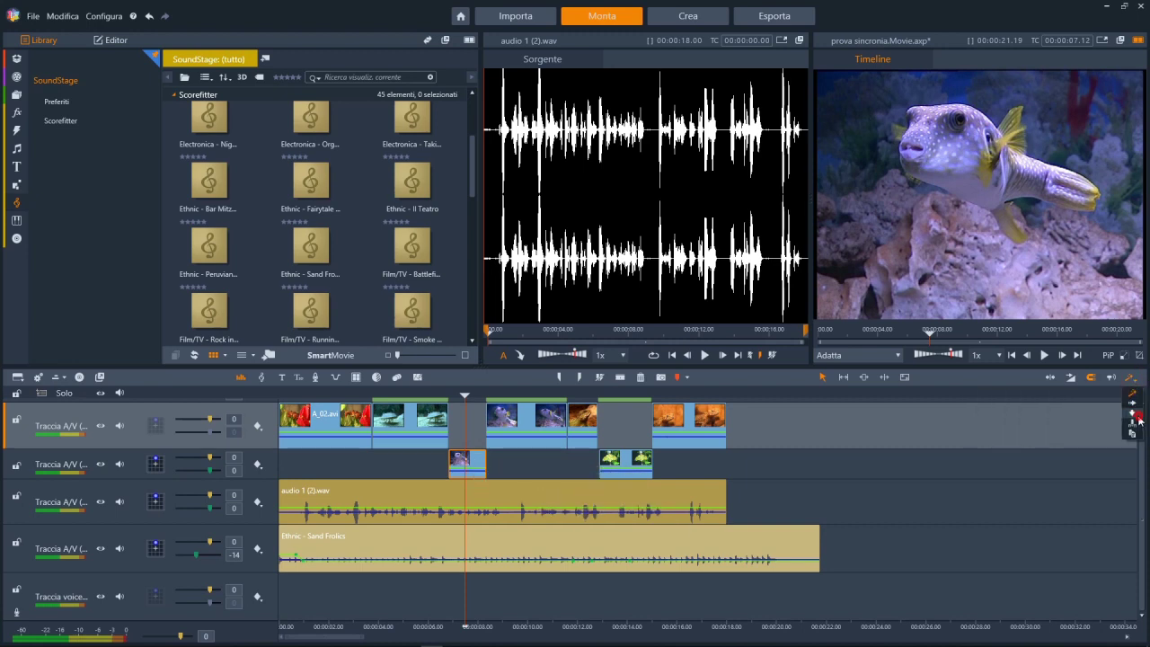
pyautogui.click(1137, 416)
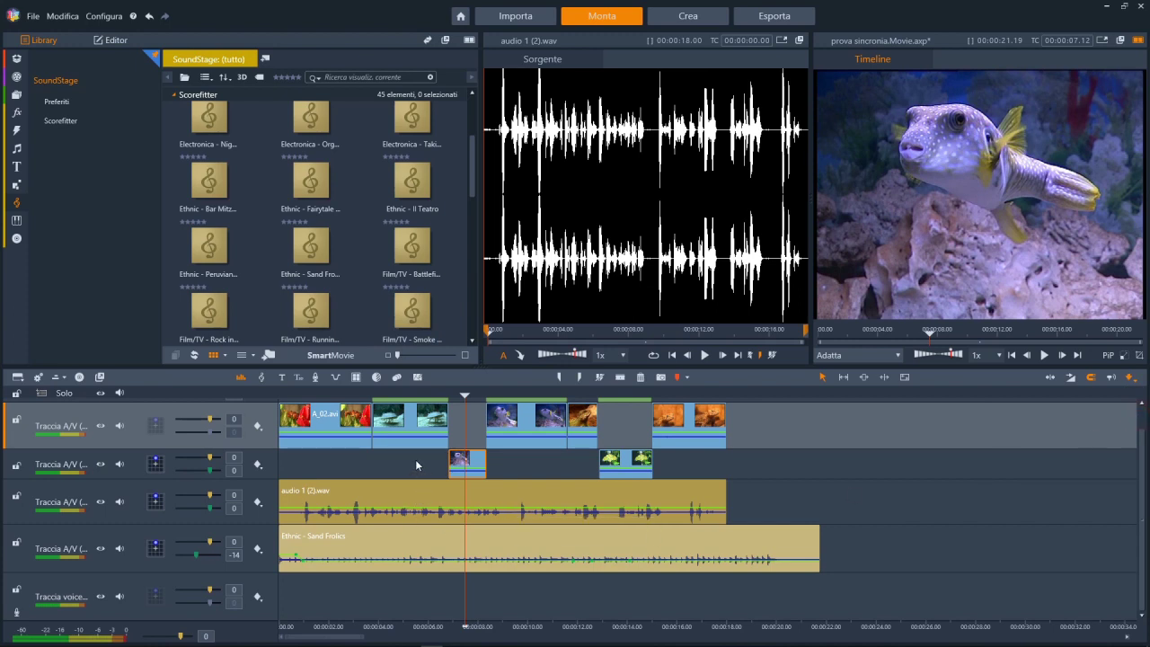
pyautogui.press('Delete')
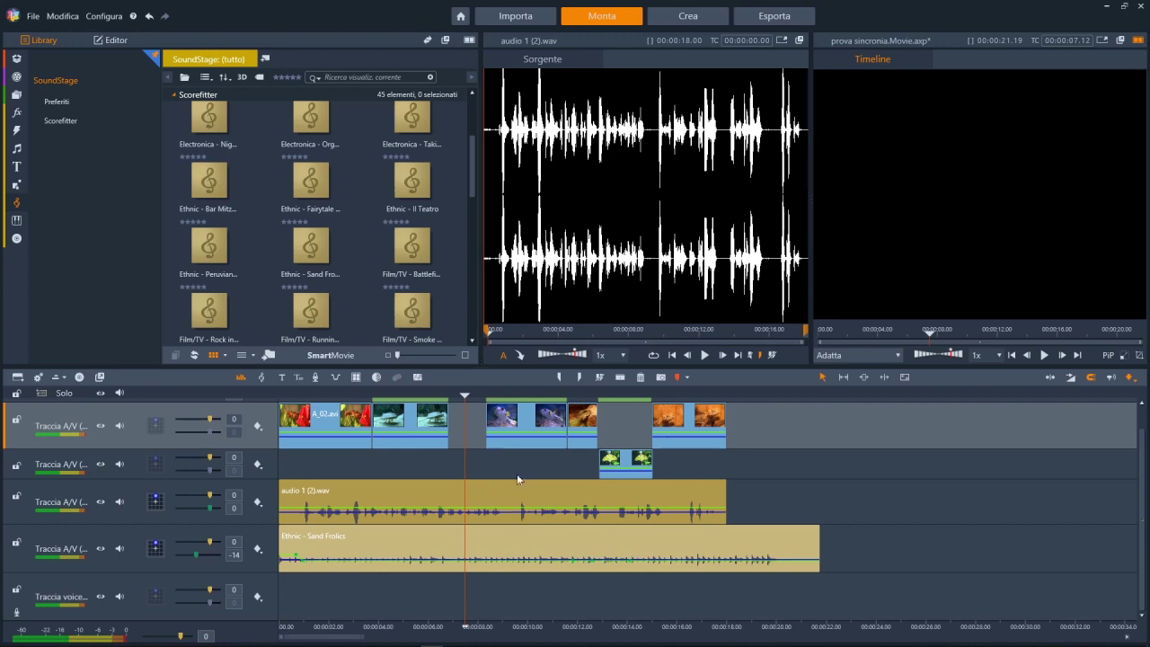
pyautogui.click(486, 390)
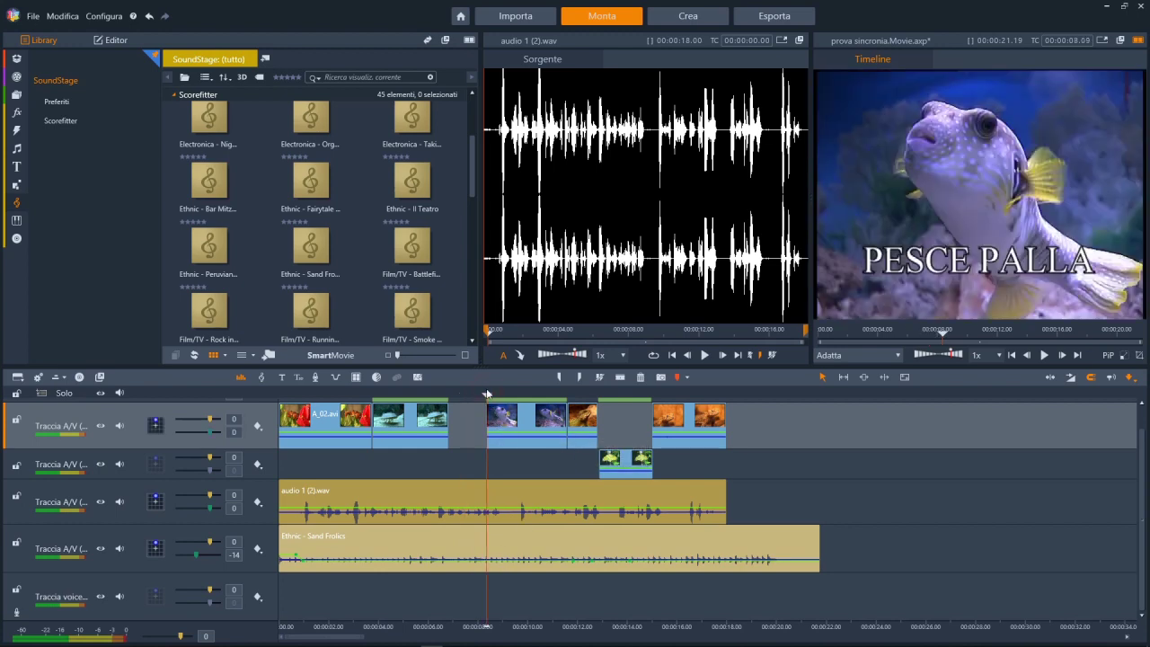
# Step: Split the Ethnic - Sand Frolics music at both edges of the empty space in the main video track and delete the piece between the cuts
pyautogui.click(509, 558)
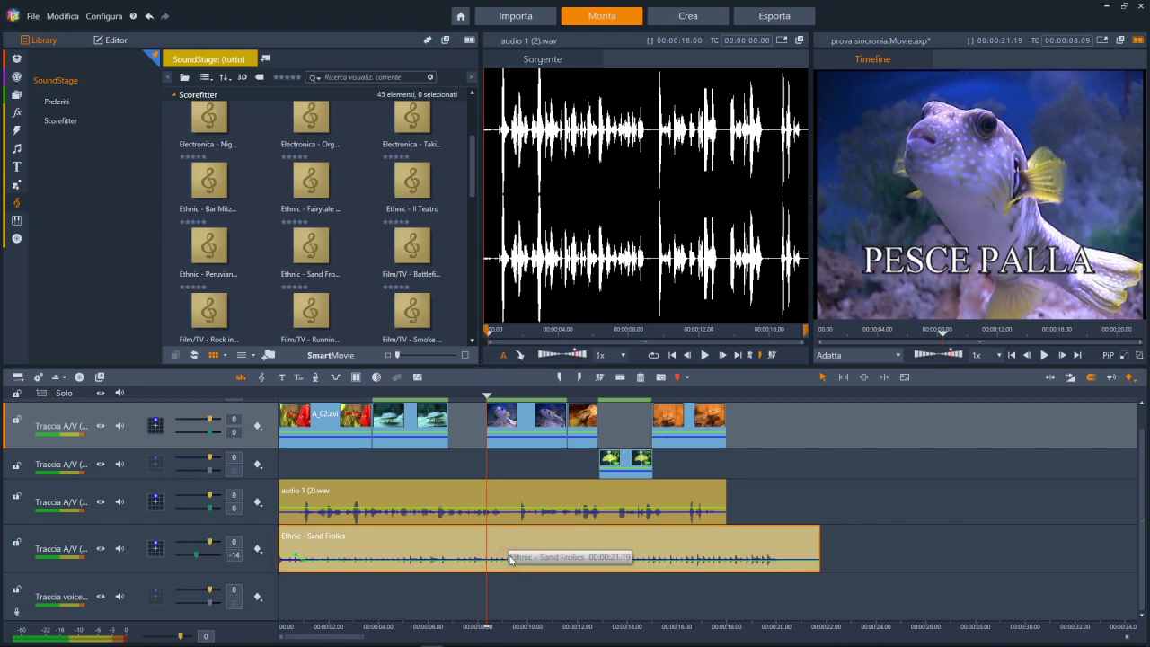
pyautogui.press('x')
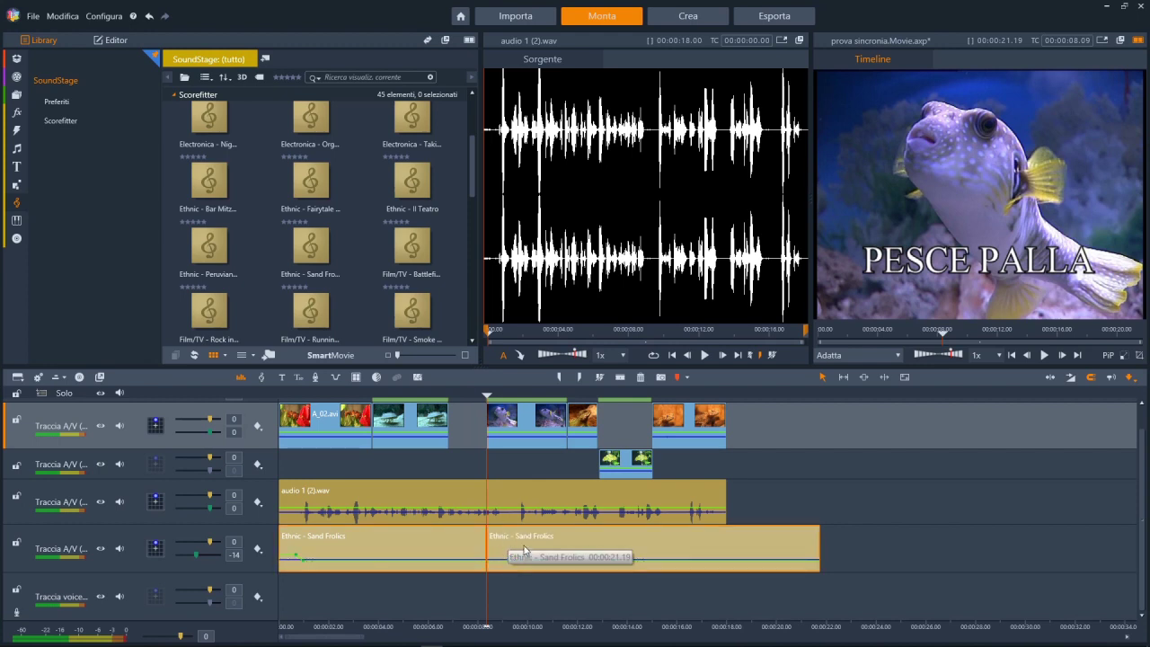
pyautogui.click(446, 401)
pyautogui.press('x')
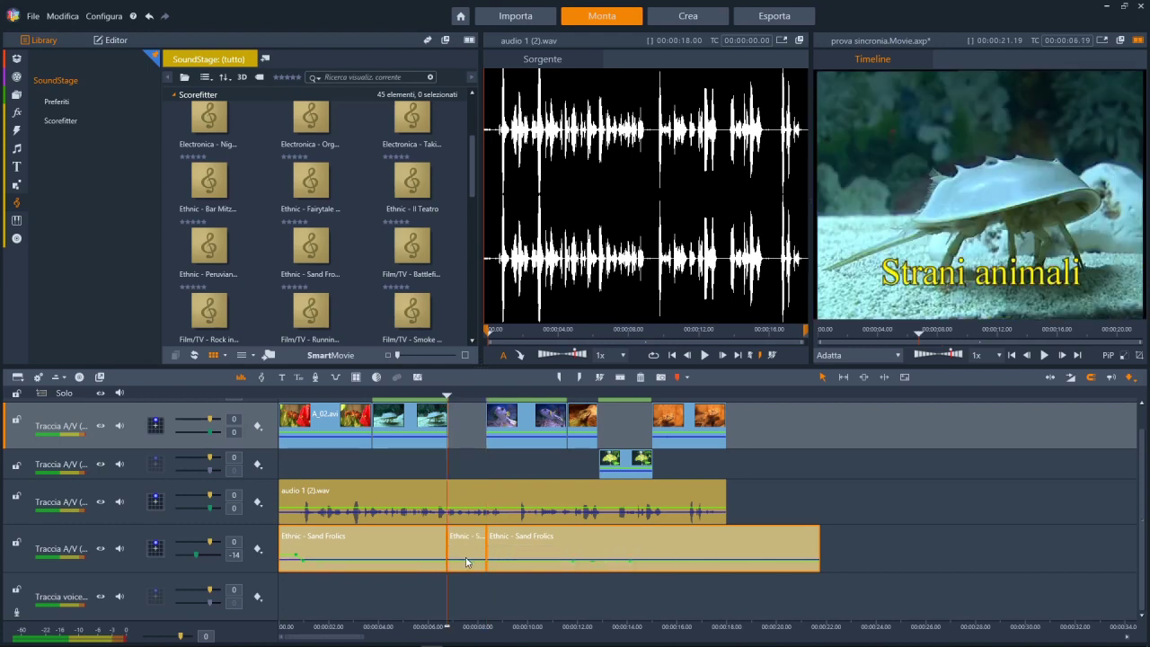
pyautogui.click(461, 539)
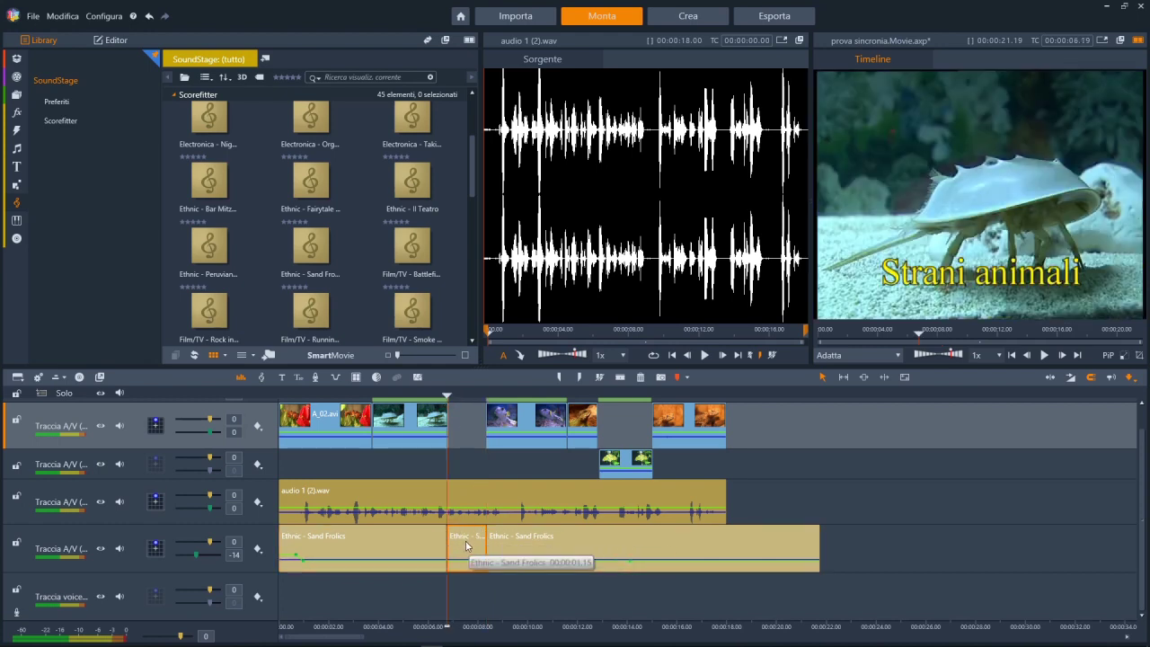
pyautogui.press('Delete')
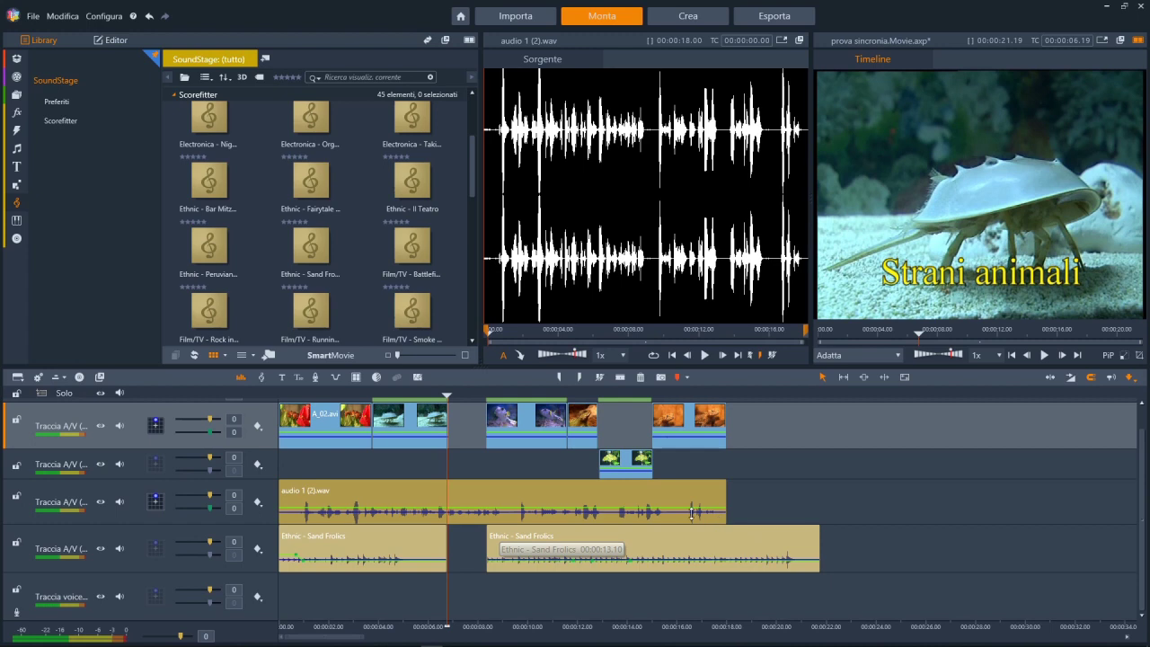
# Step: Try to shift the video clips and music after the gap back against the Strani animali clip, and undo the move
pyautogui.click(591, 542)
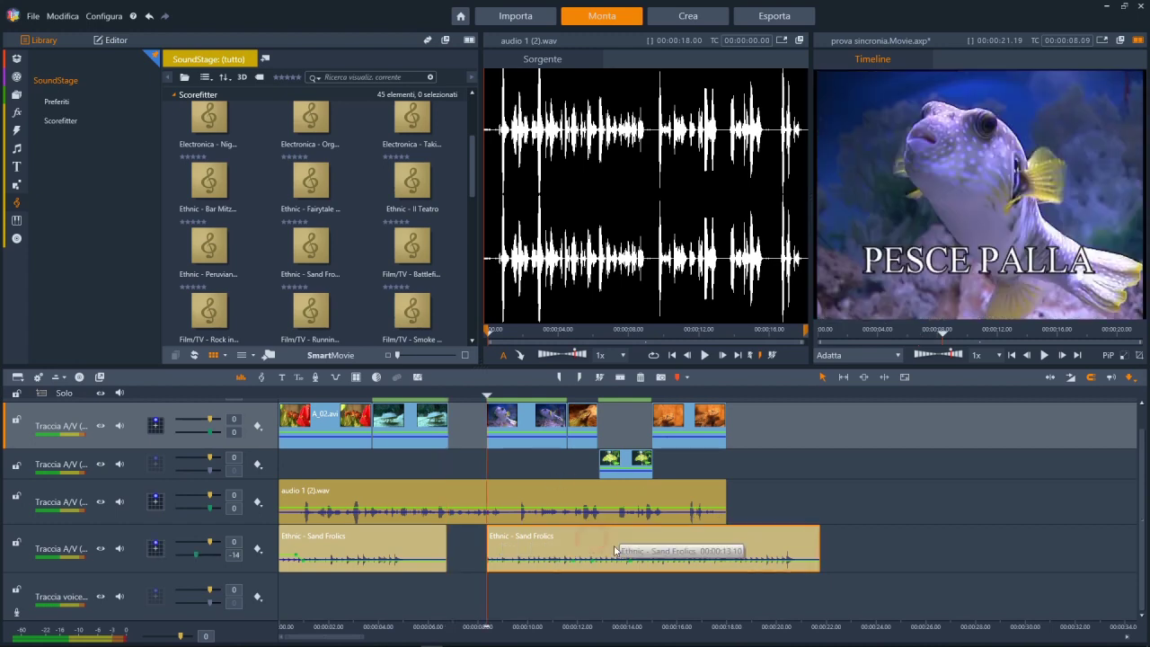
pyautogui.moveTo(754, 469); pyautogui.dragTo(480, 443)
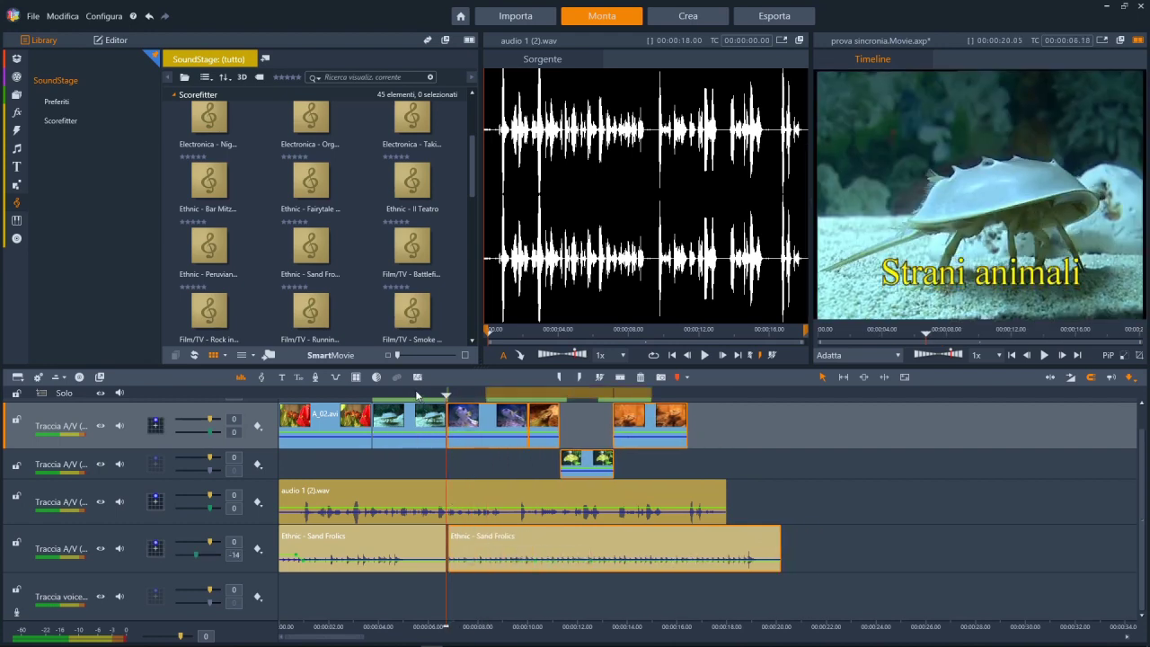
pyautogui.click(417, 395)
pyautogui.press('space')
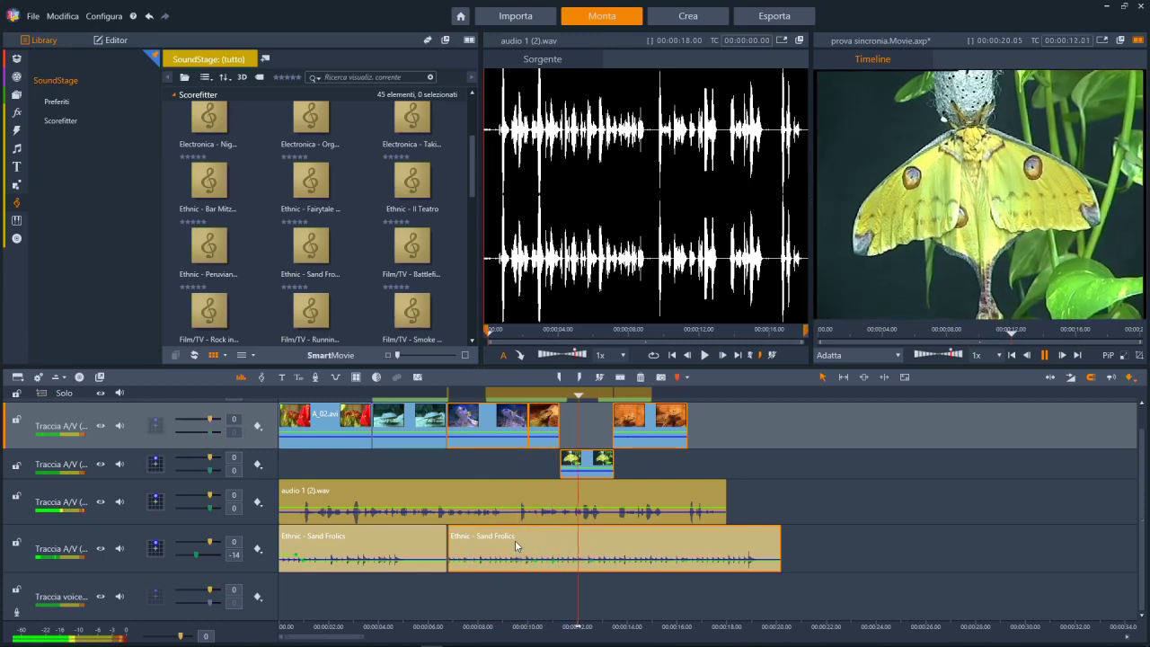
pyautogui.press('space')
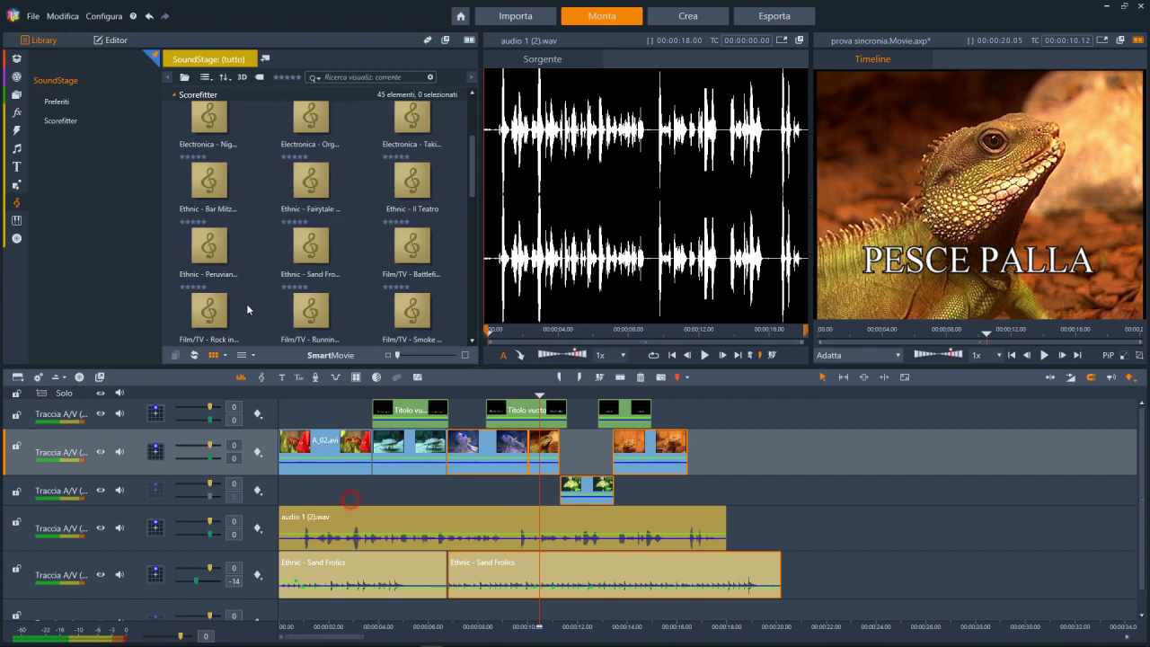
pyautogui.click(150, 17)
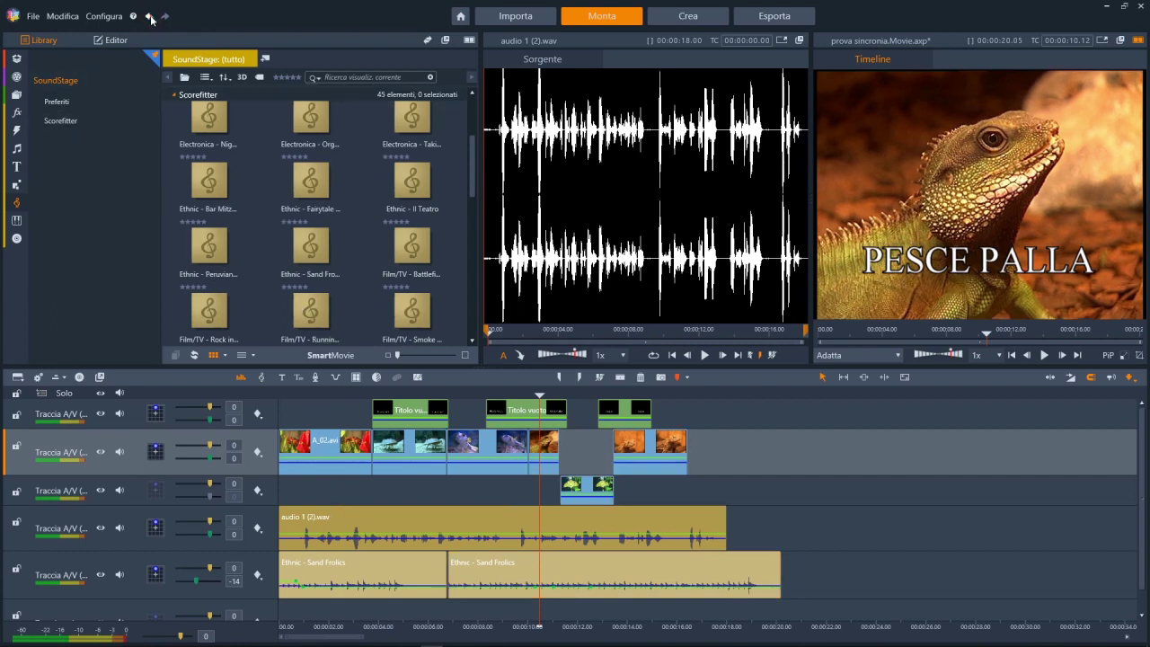
pyautogui.click(150, 18)
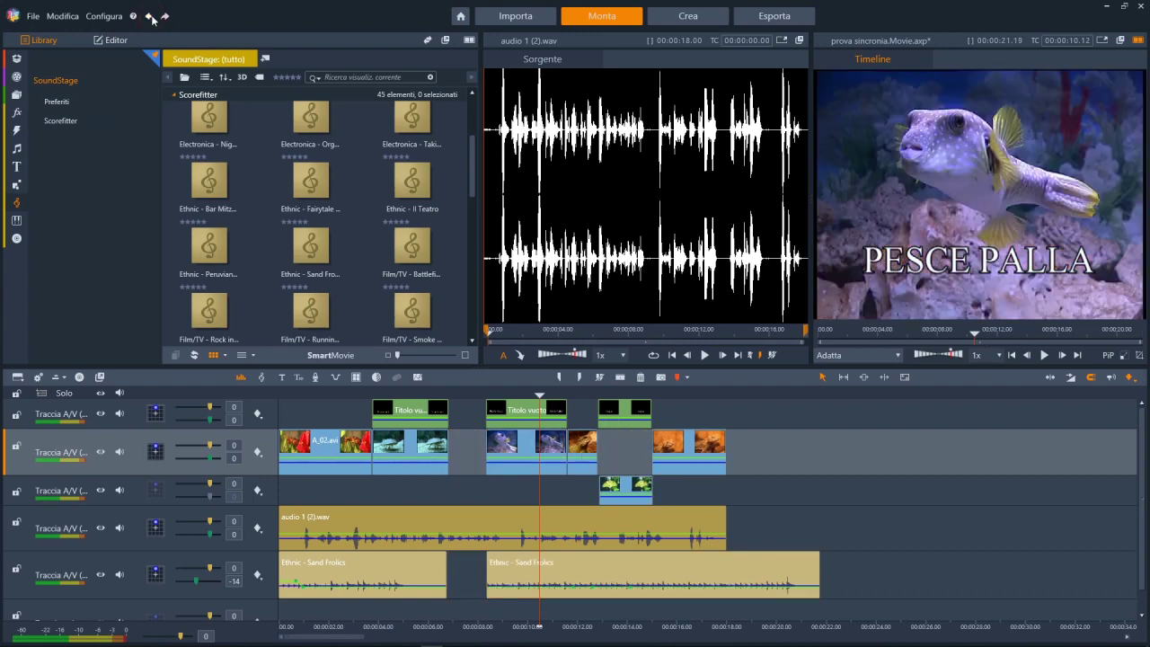
# Step: Move the titles, video clips, overlay and music after the gap together against the Strani animali clip, and play across the join
pyautogui.moveTo(760, 486); pyautogui.dragTo(483, 402)
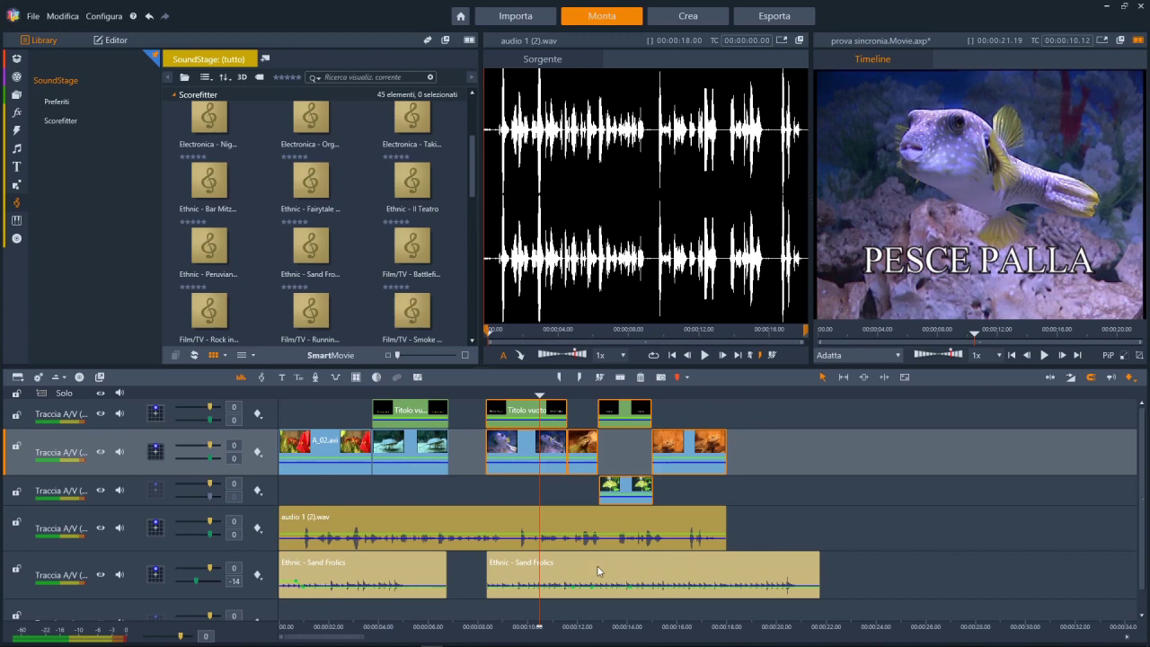
pyautogui.keyDown('ctrl'); pyautogui.click(551, 572); pyautogui.keyUp('ctrl')
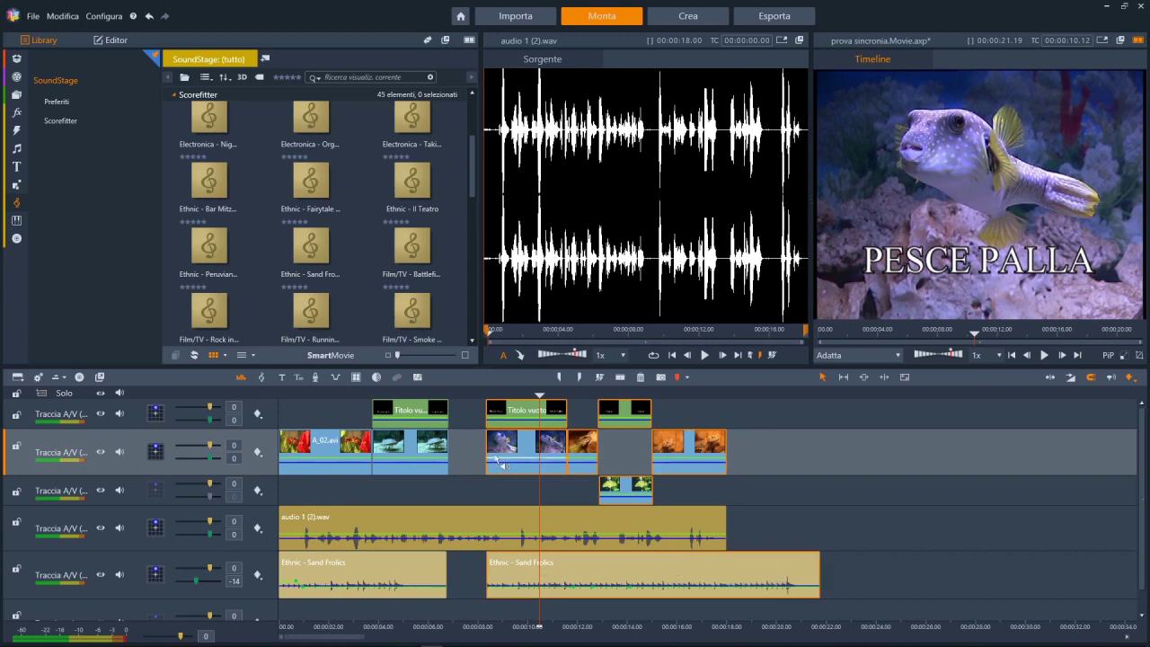
pyautogui.moveTo(499, 462); pyautogui.dragTo(465, 456)
pyautogui.click(424, 394)
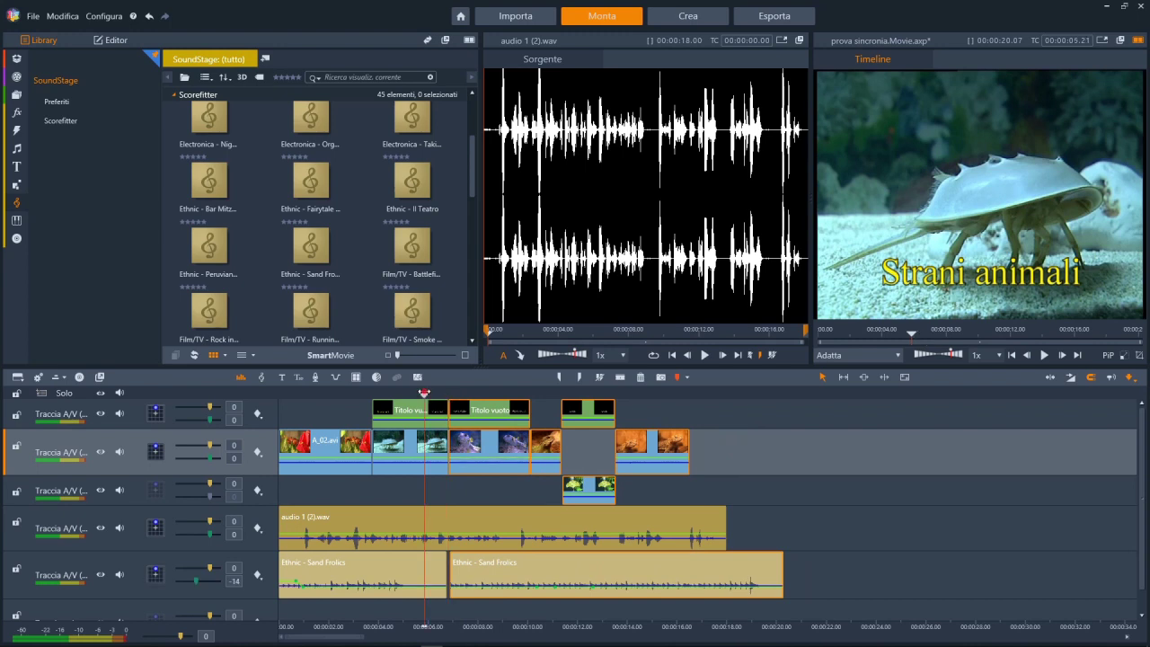
pyautogui.press('space')
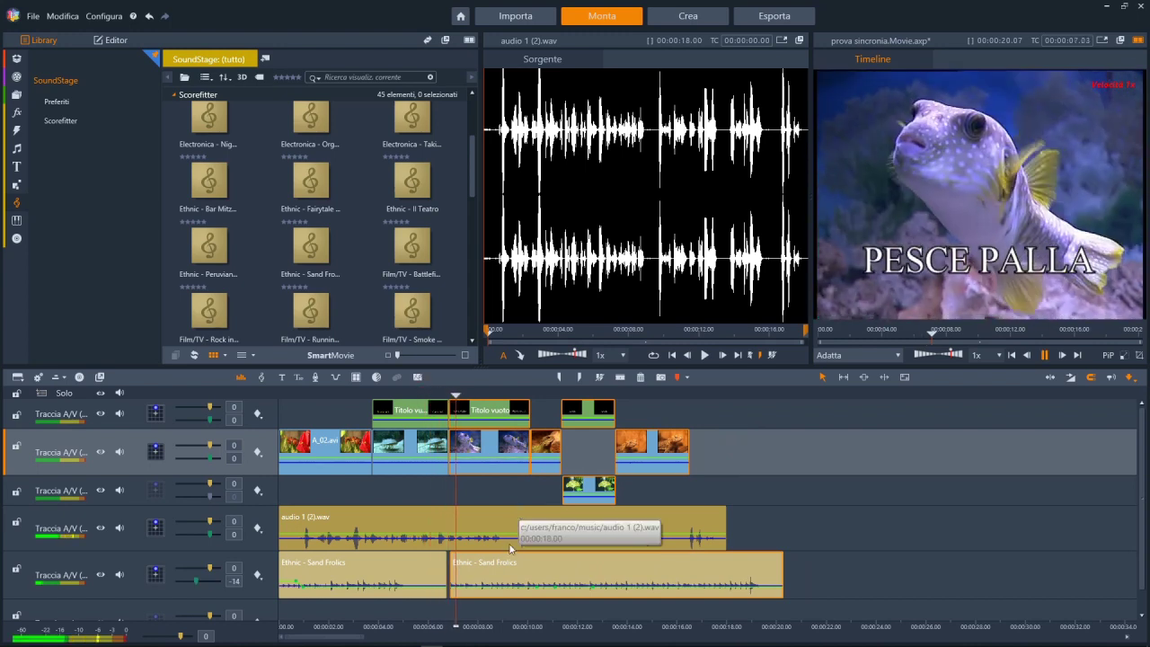
pyautogui.press('space')
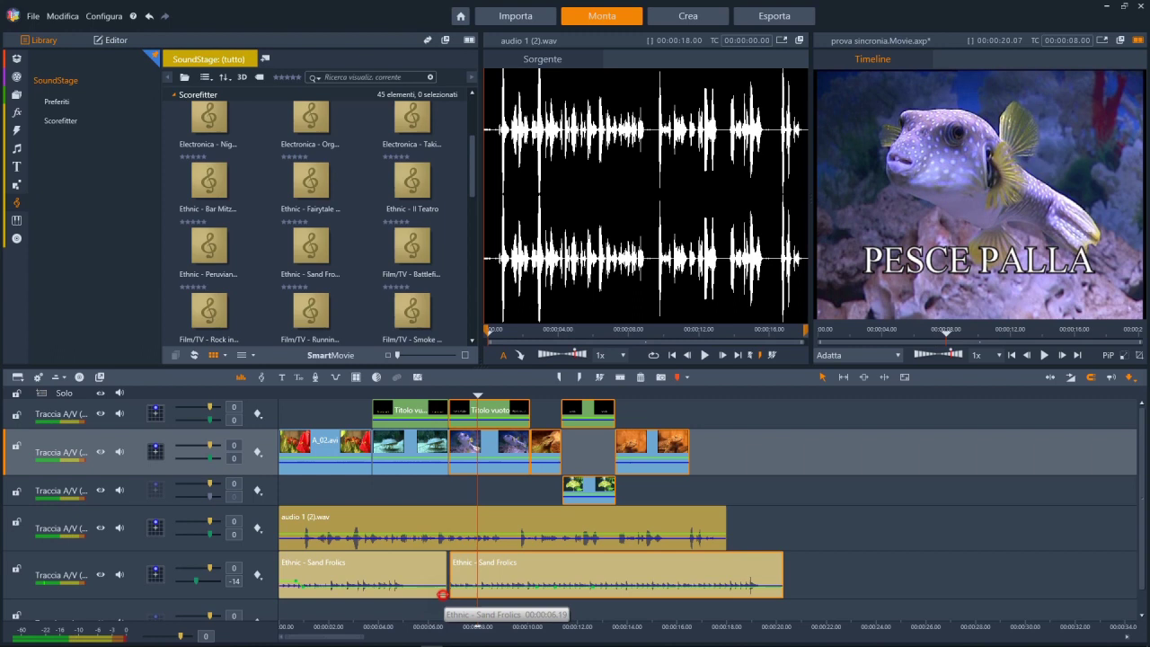
# Step: Extend the first Ethnic - Sand Frolics piece to meet the second, add a crossfade between them, and play the result
pyautogui.click(447, 592)
pyautogui.click(465, 584)
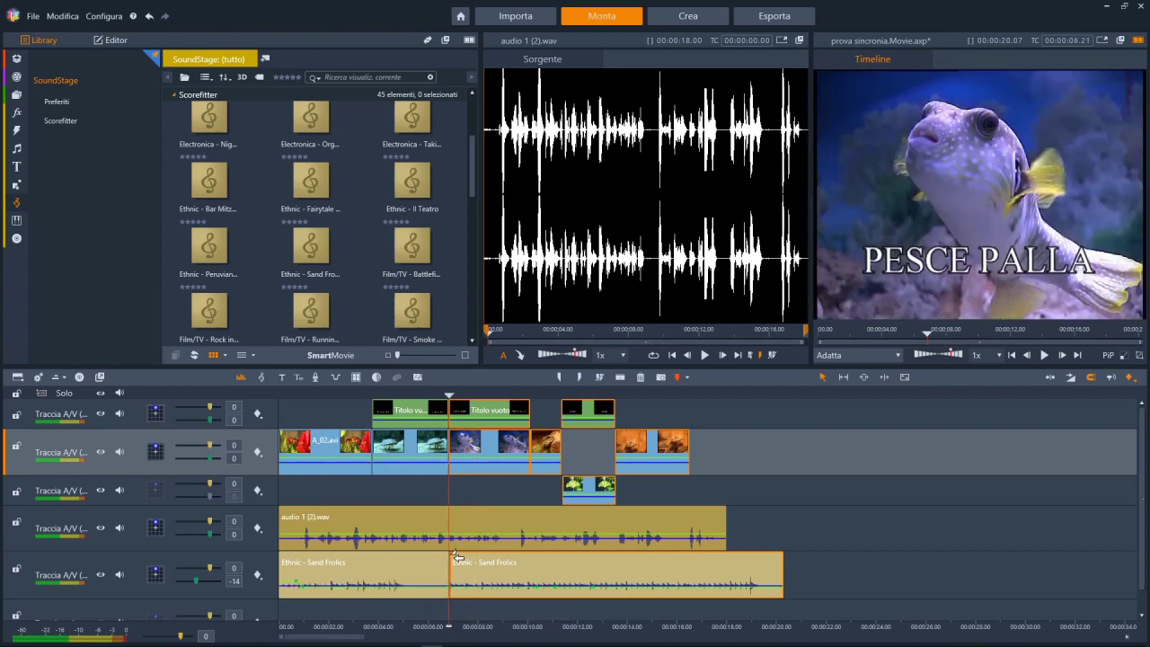
pyautogui.moveTo(457, 558); pyautogui.dragTo(433, 558)
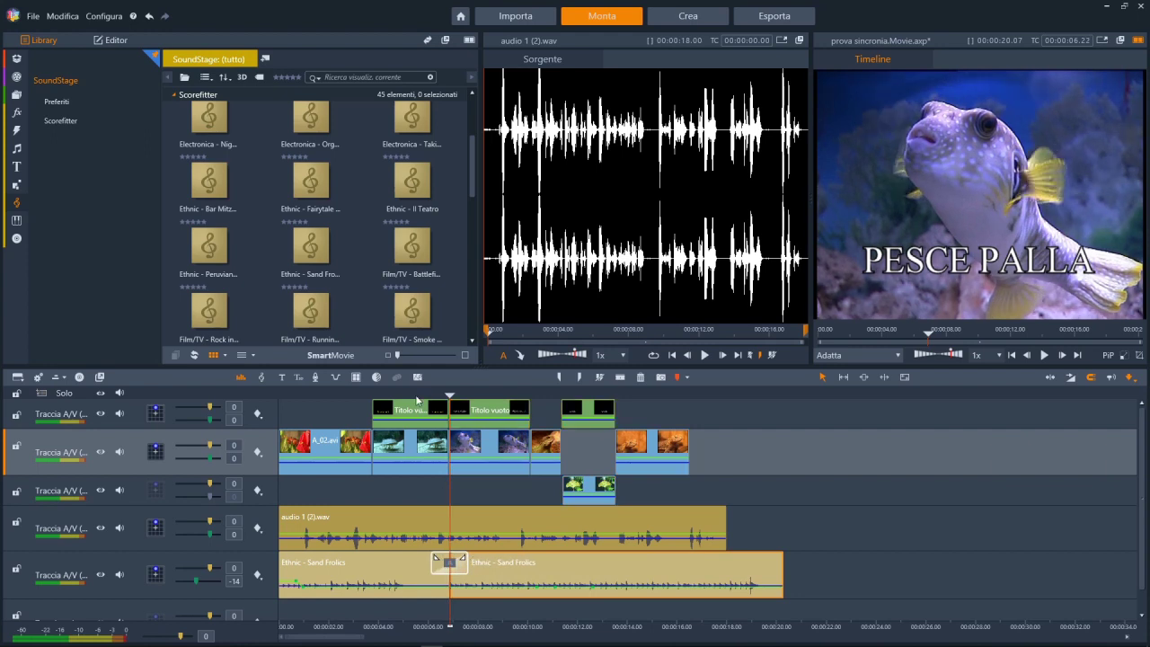
pyautogui.click(413, 397)
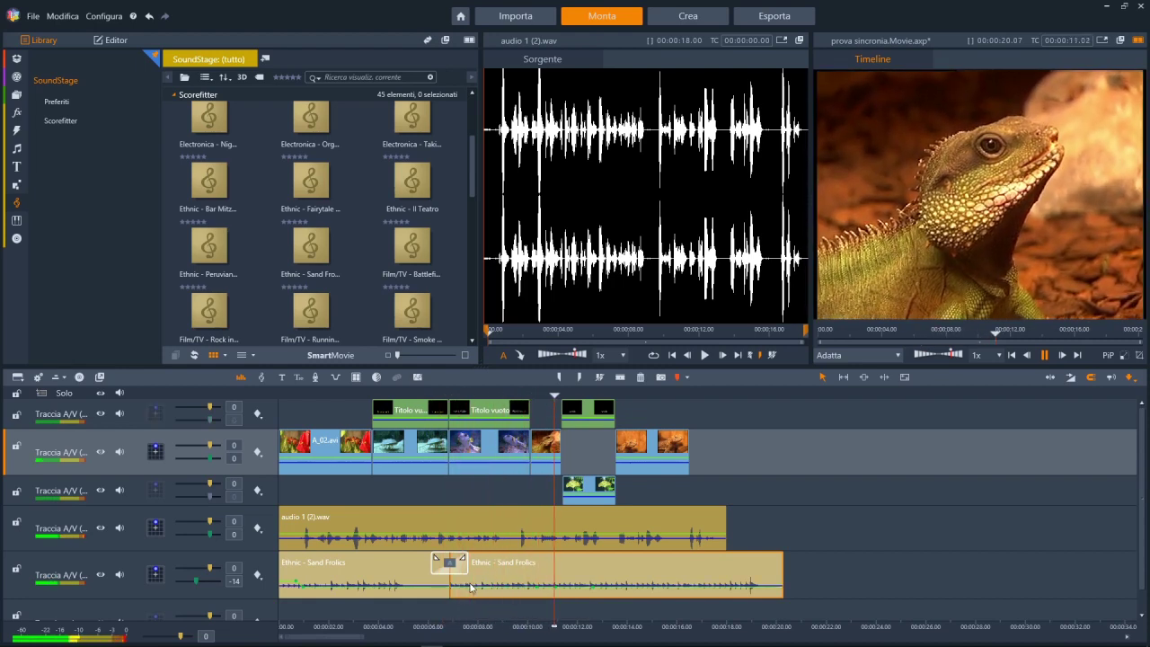
pyautogui.press('space')
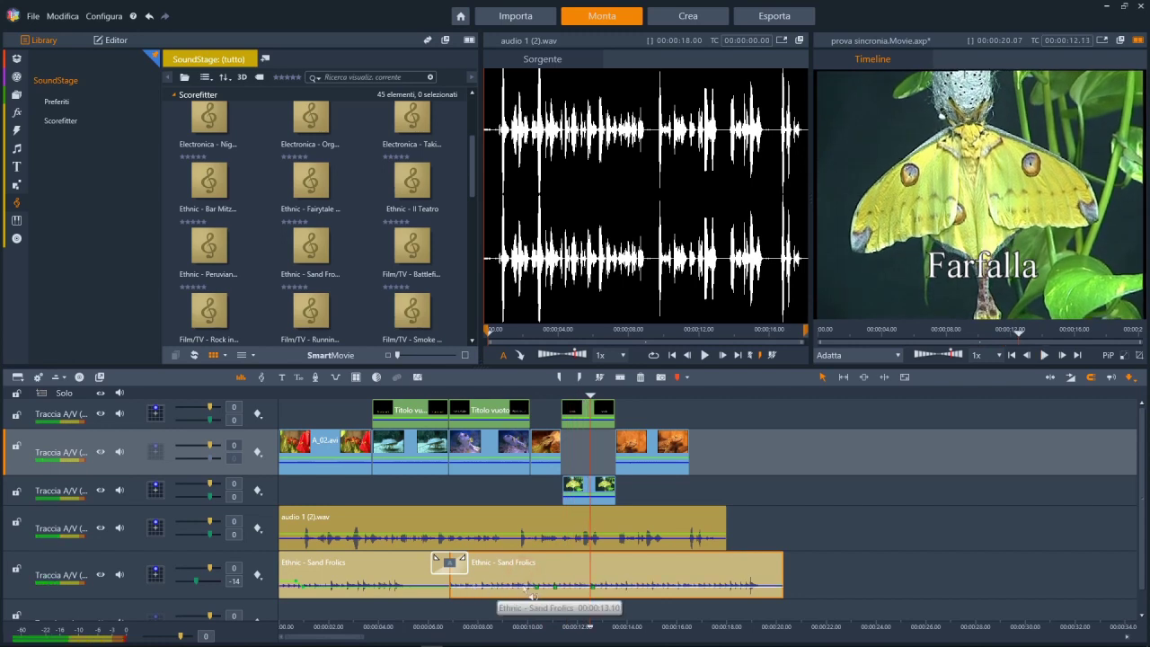
# Step: Lower the volume of the second Ethnic - Sand Frolics piece to -22, and play the join to check the level
pyautogui.click(530, 589)
pyautogui.moveTo(530, 588); pyautogui.dragTo(594, 586)
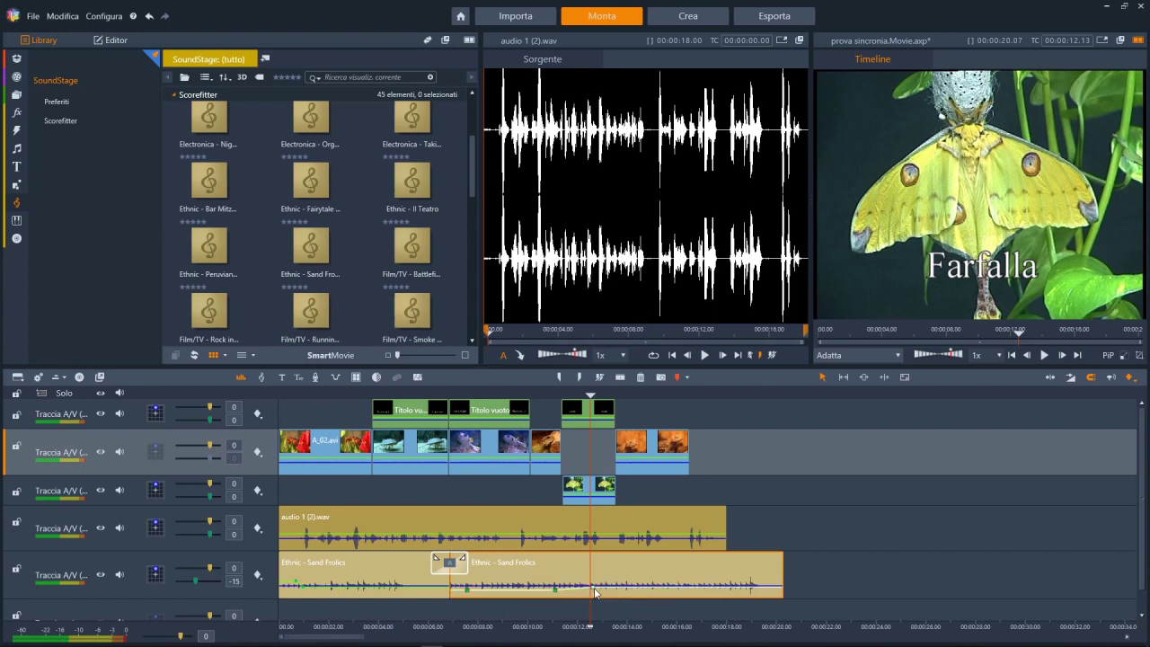
pyautogui.moveTo(593, 588); pyautogui.dragTo(598, 596)
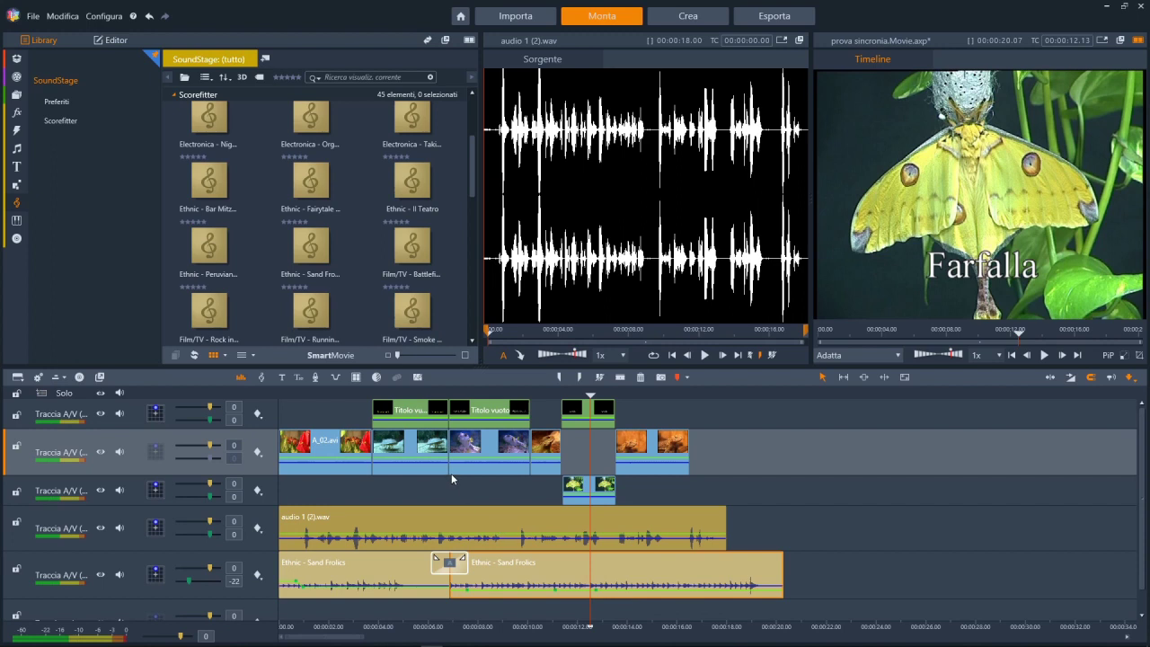
pyautogui.click(427, 395)
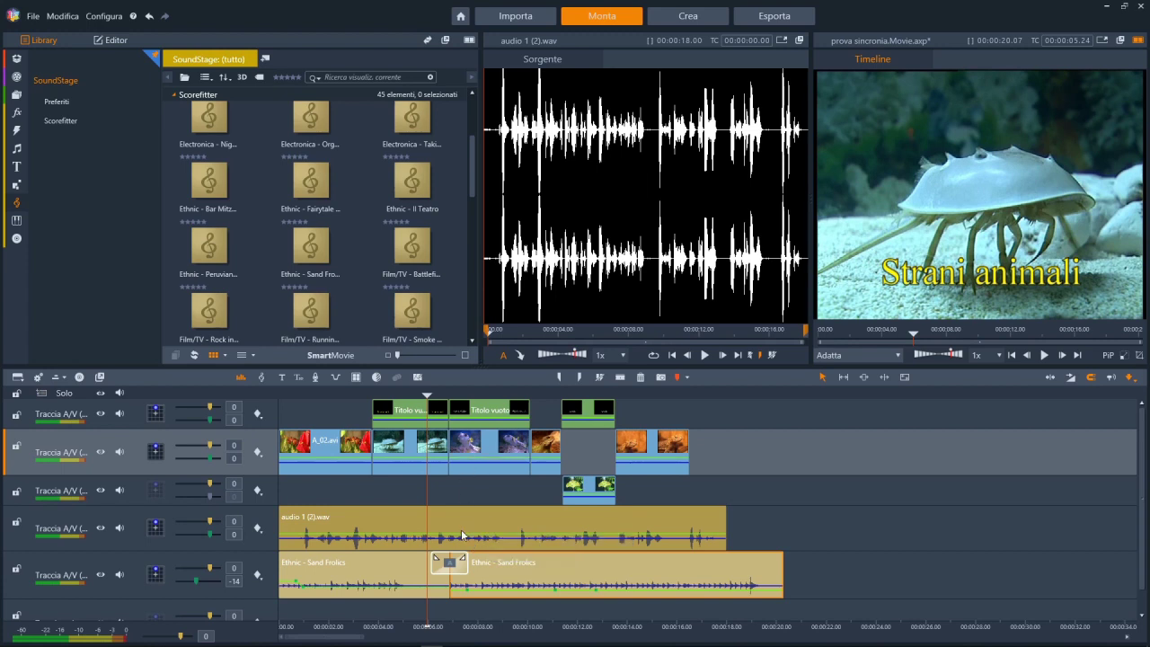
pyautogui.press('space')
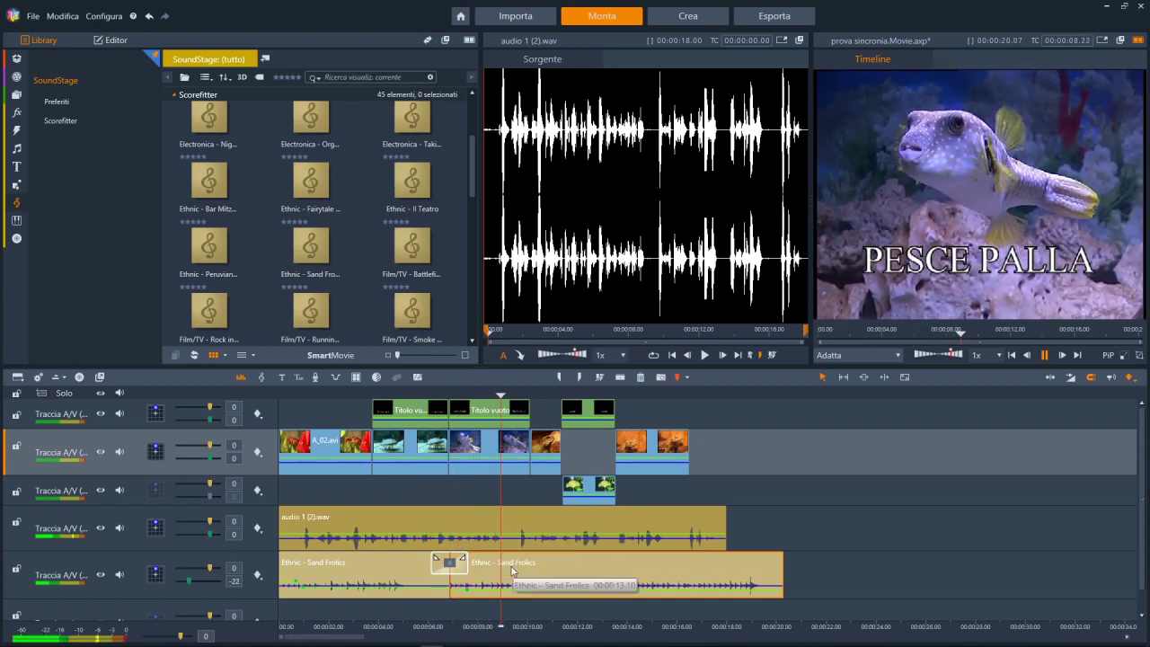
pyautogui.press('space')
# Step: Cut out the audio 1 (2).wav narration section after 00:00:06.20, move the remaining piece against the first, and play the narration
pyautogui.moveTo(440, 395); pyautogui.dragTo(406, 395)
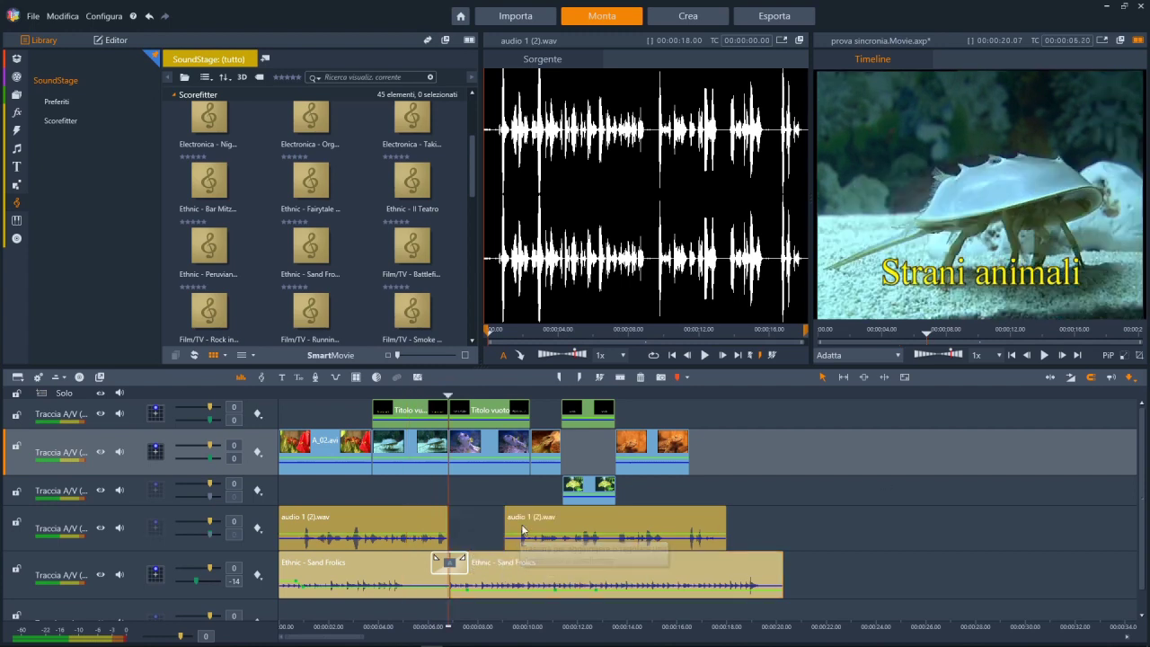
pyautogui.moveTo(516, 515); pyautogui.dragTo(482, 516)
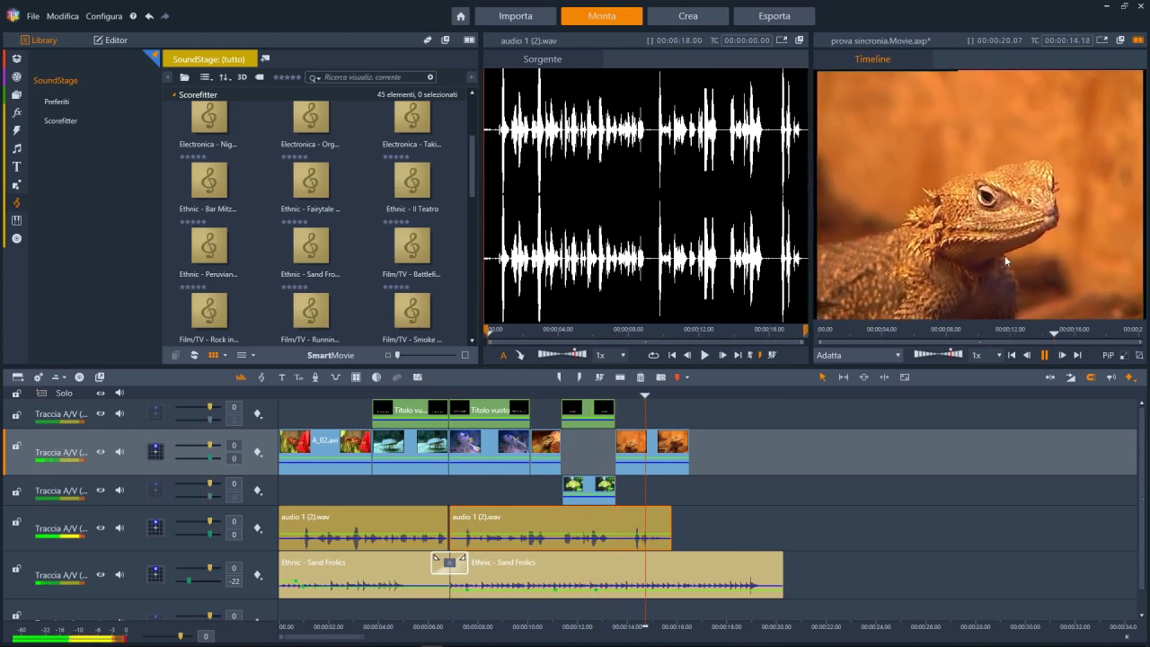
pyautogui.press('space')
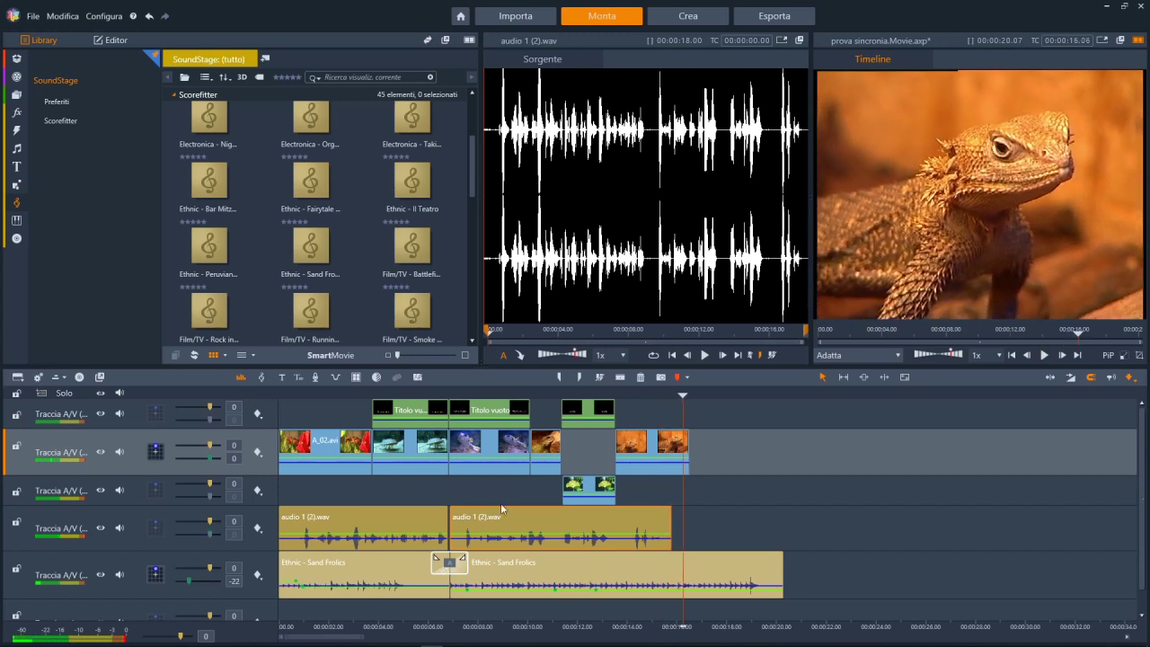
pyautogui.click(402, 396)
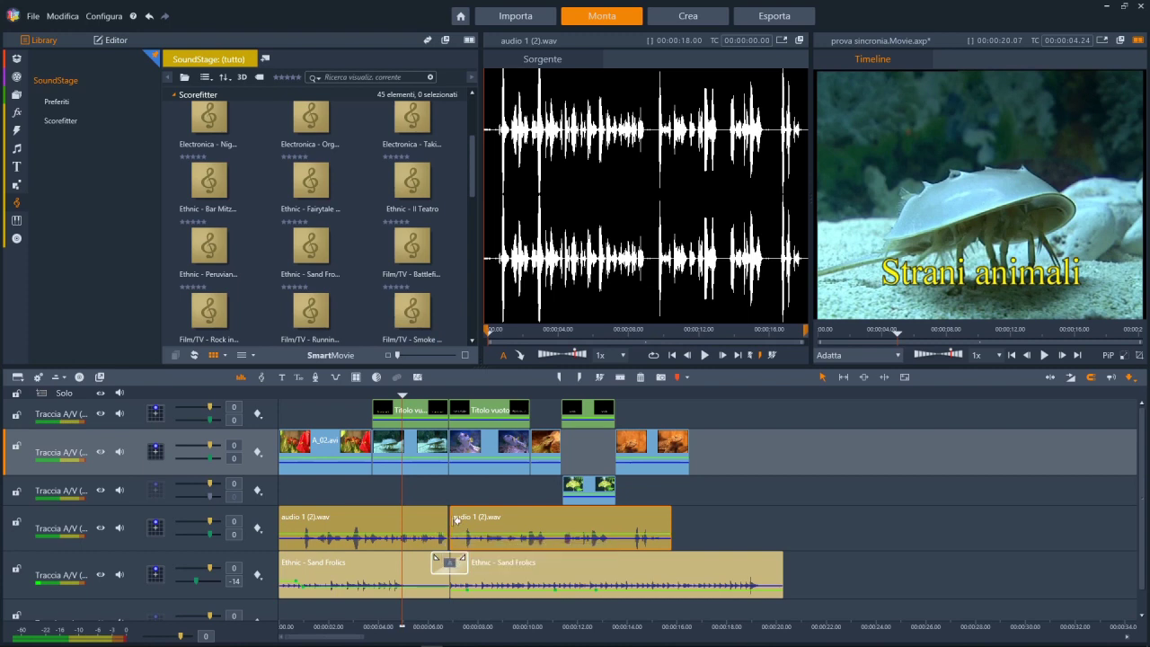
pyautogui.press('space')
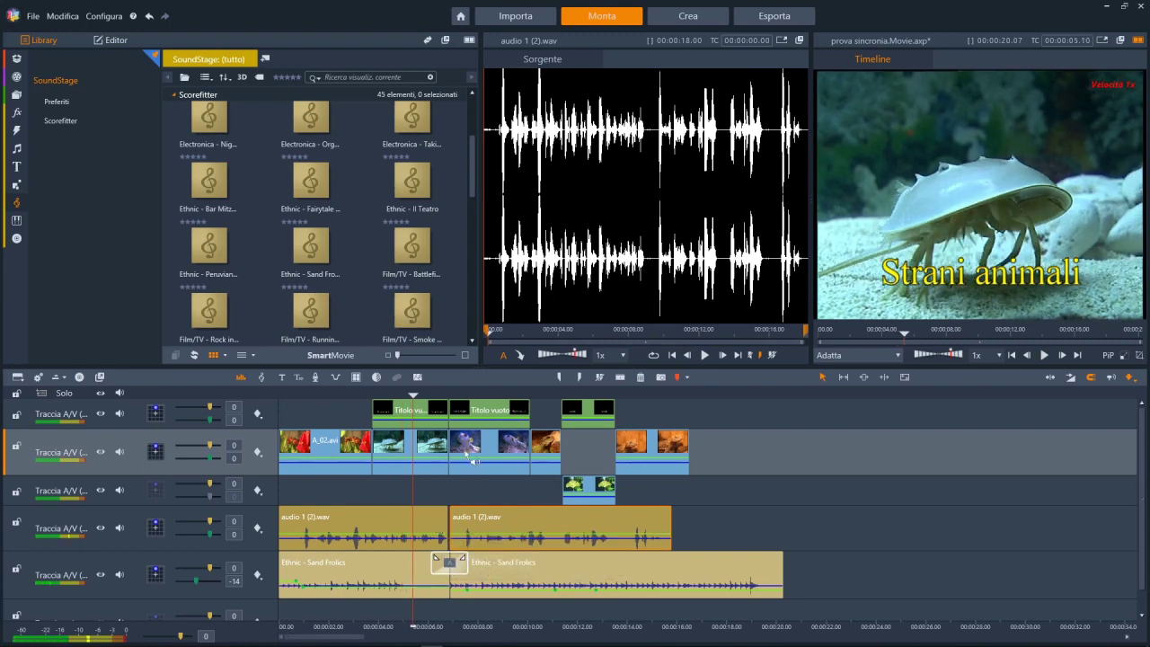
# Step: Move the titles, video clips, overlay and narration after the join to 00:00:09.12, and extend the first narration piece to fill its gap
pyautogui.moveTo(705, 532); pyautogui.dragTo(536, 411)
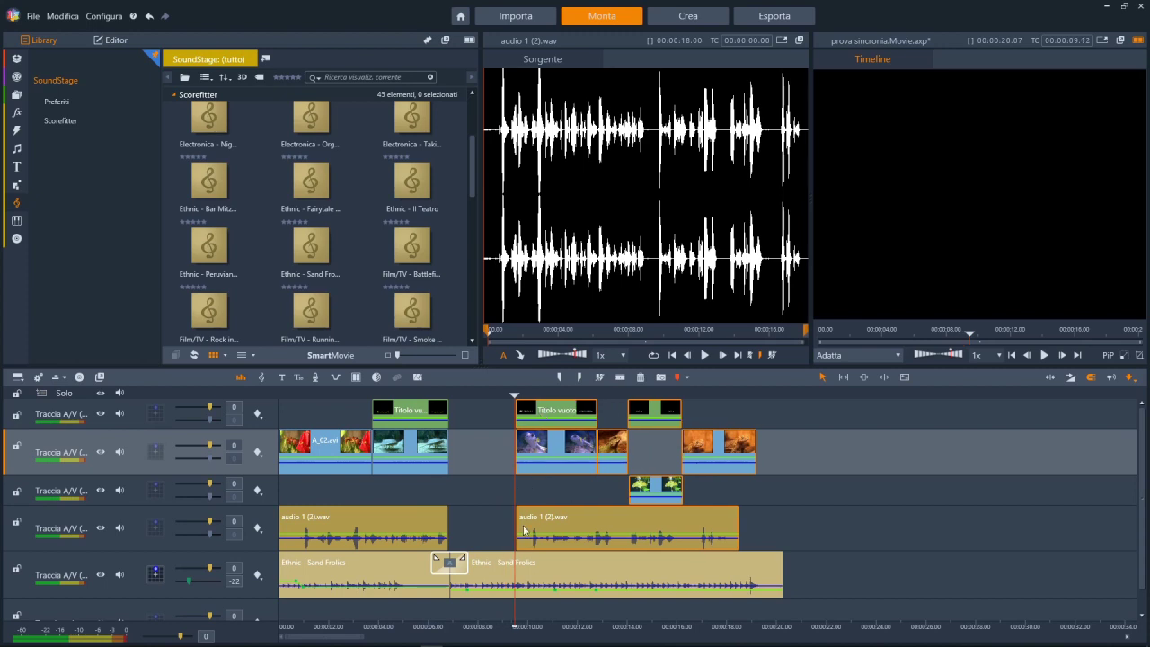
pyautogui.moveTo(444, 528); pyautogui.dragTo(509, 528)
pyautogui.click(491, 478)
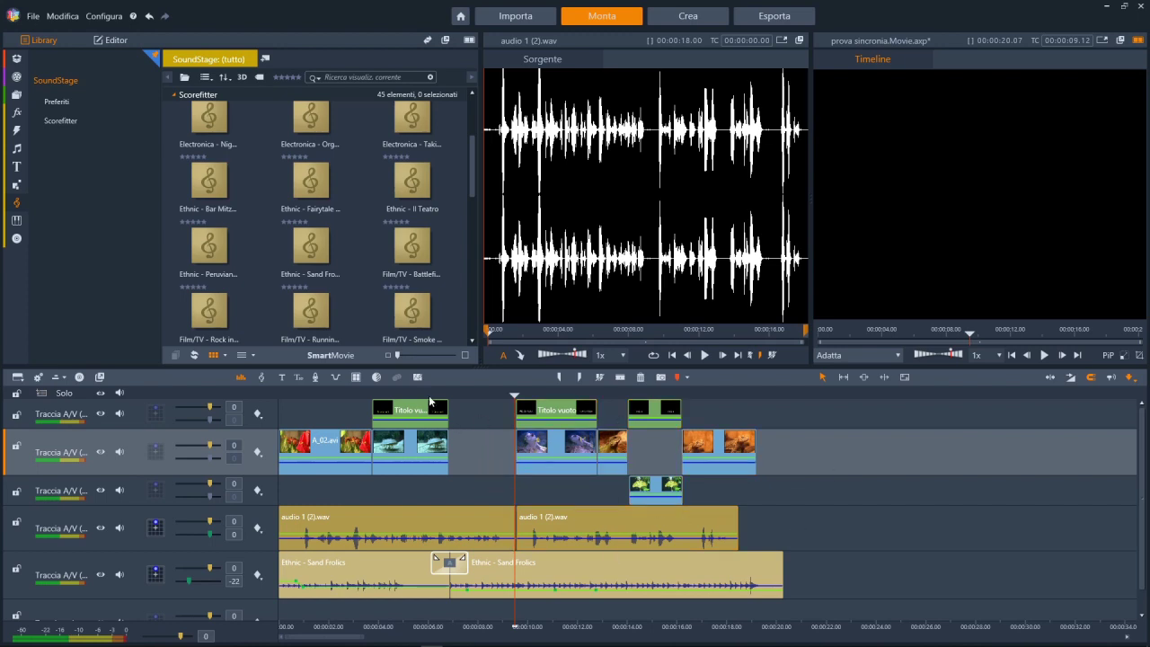
pyautogui.click(429, 397)
pyautogui.press('space')
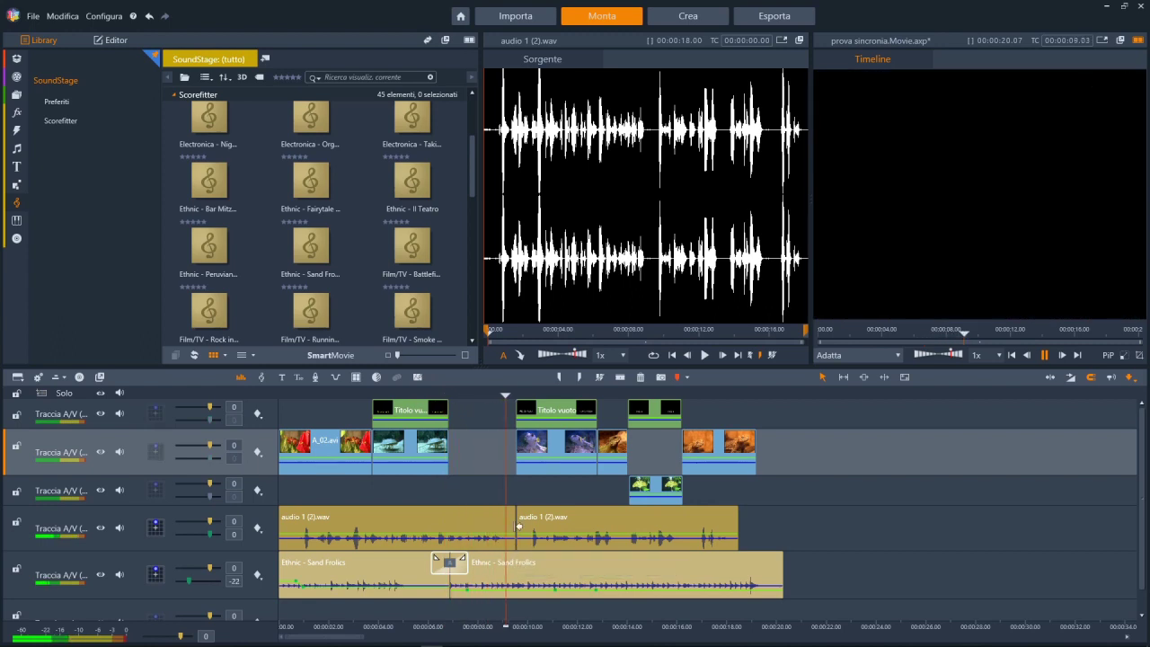
# Step: Extend the start of A_15.avi back by 66 frames to fill the gap after the Strani animali clip
pyautogui.click(528, 443)
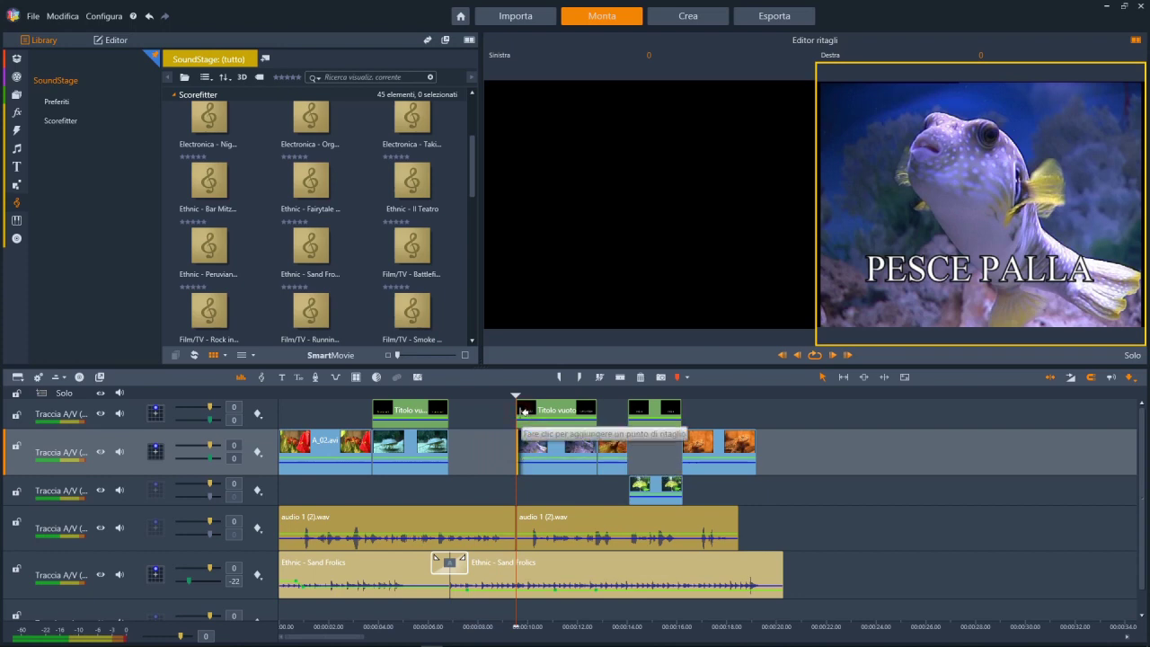
pyautogui.click(467, 445)
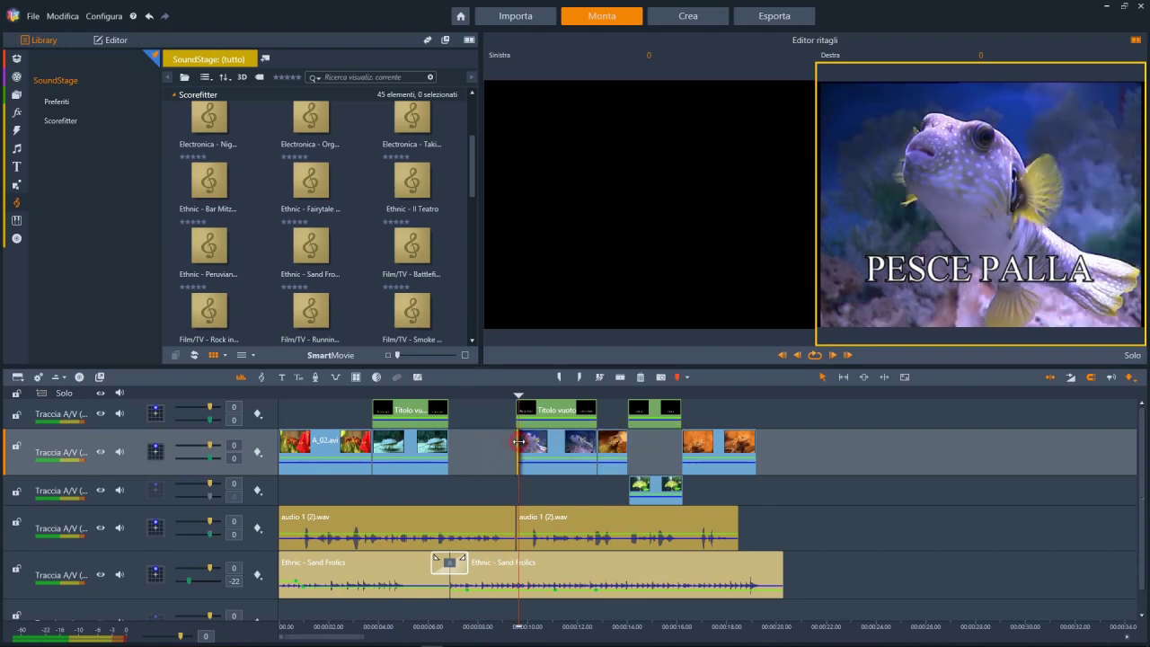
pyautogui.click(514, 449)
pyautogui.moveTo(525, 448); pyautogui.dragTo(456, 455)
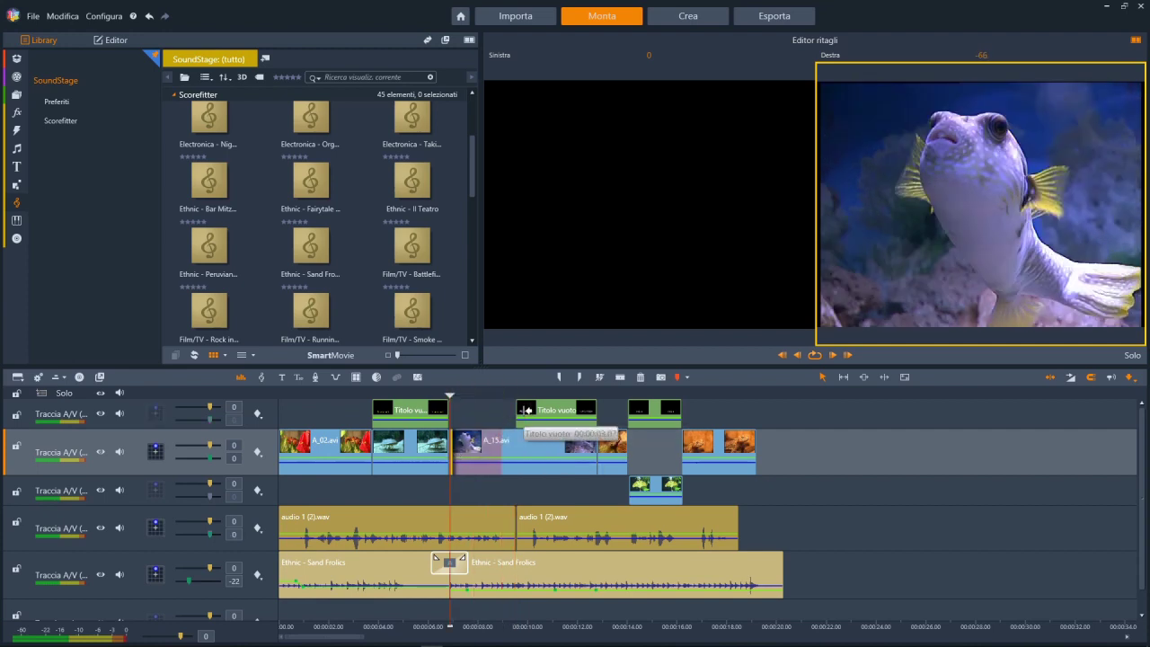
# Step: Extend the start of the PESCE PALLA title back to the start of A_15.avi
pyautogui.click(459, 464)
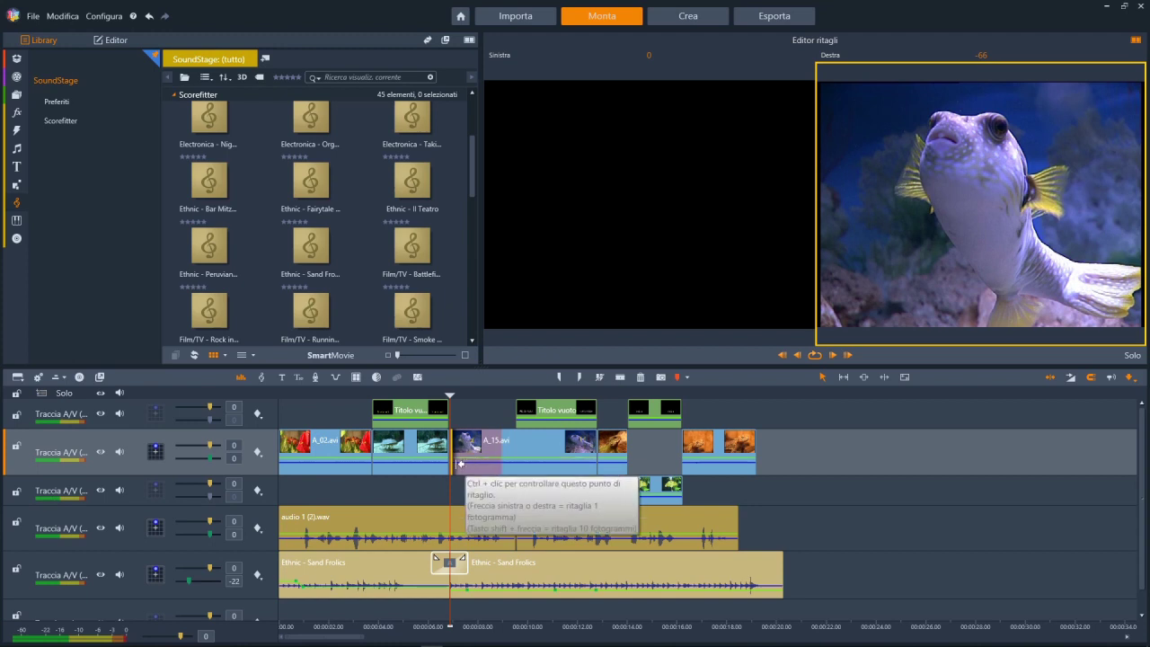
pyautogui.moveTo(492, 459); pyautogui.dragTo(587, 443)
pyautogui.moveTo(520, 409); pyautogui.dragTo(434, 398)
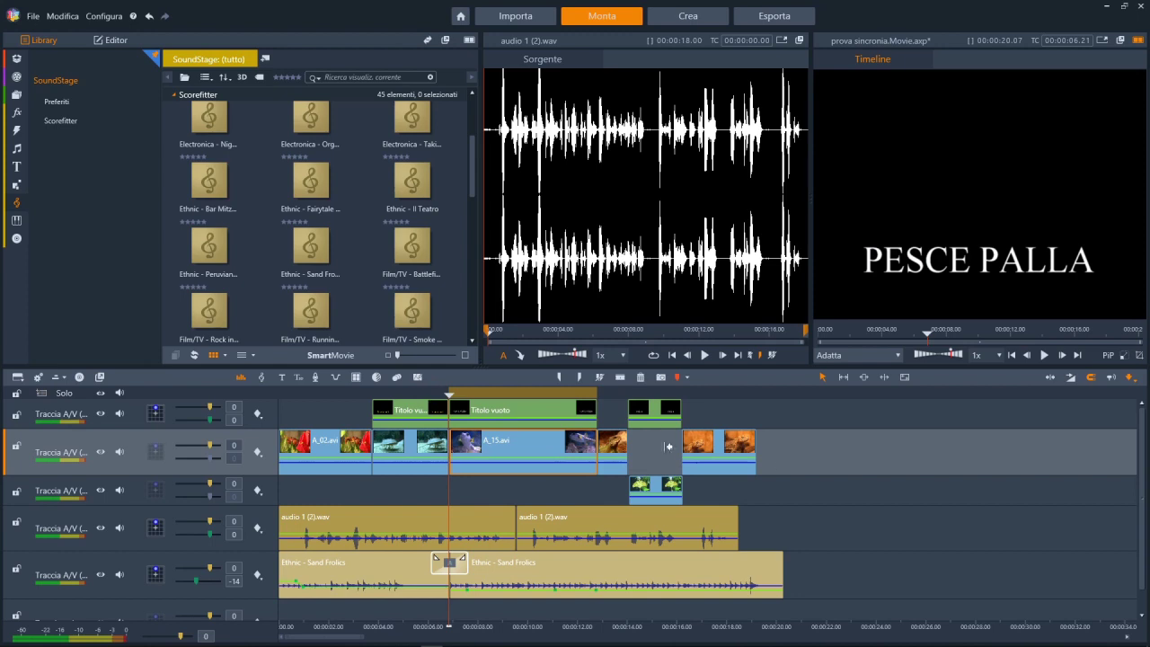
pyautogui.click(422, 393)
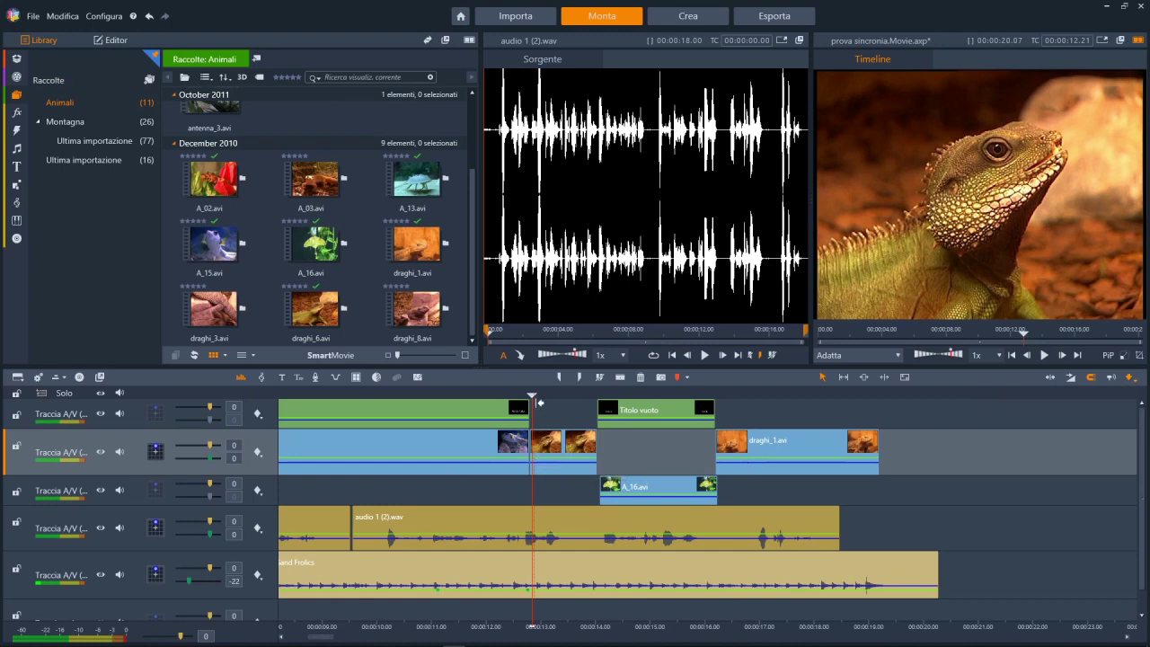
# Step: Replace the draghi_6.avi clip after A_15.avi with geco dori3.avi from the Animali collection
pyautogui.scroll(2, 555, 505)
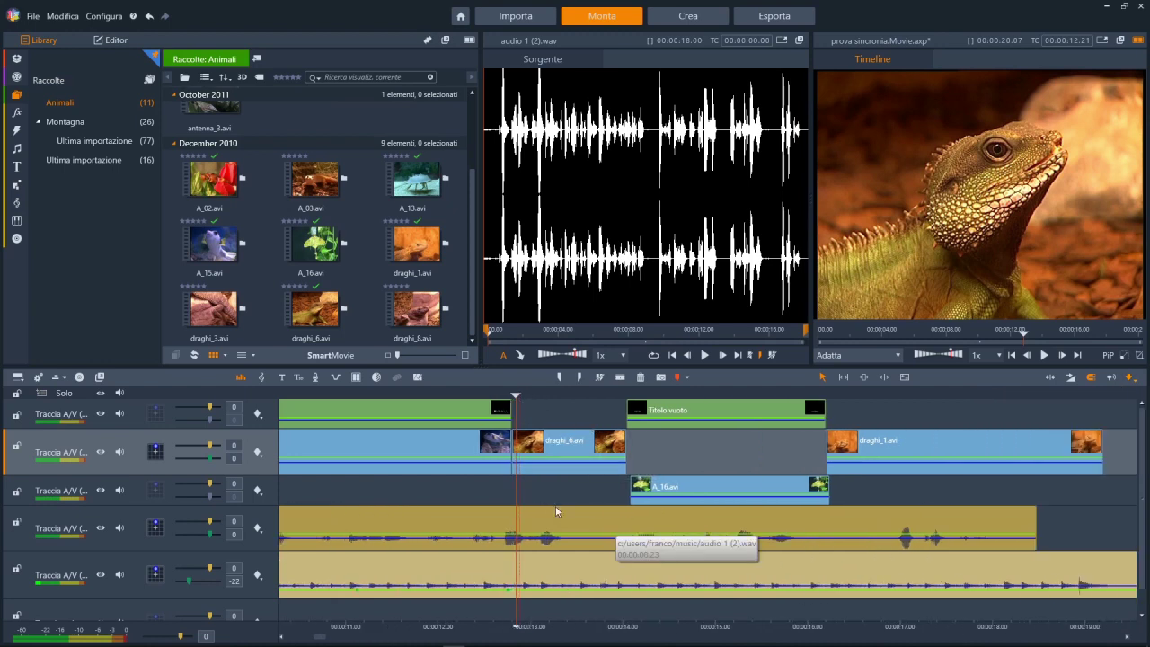
pyautogui.moveTo(516, 397); pyautogui.dragTo(513, 397)
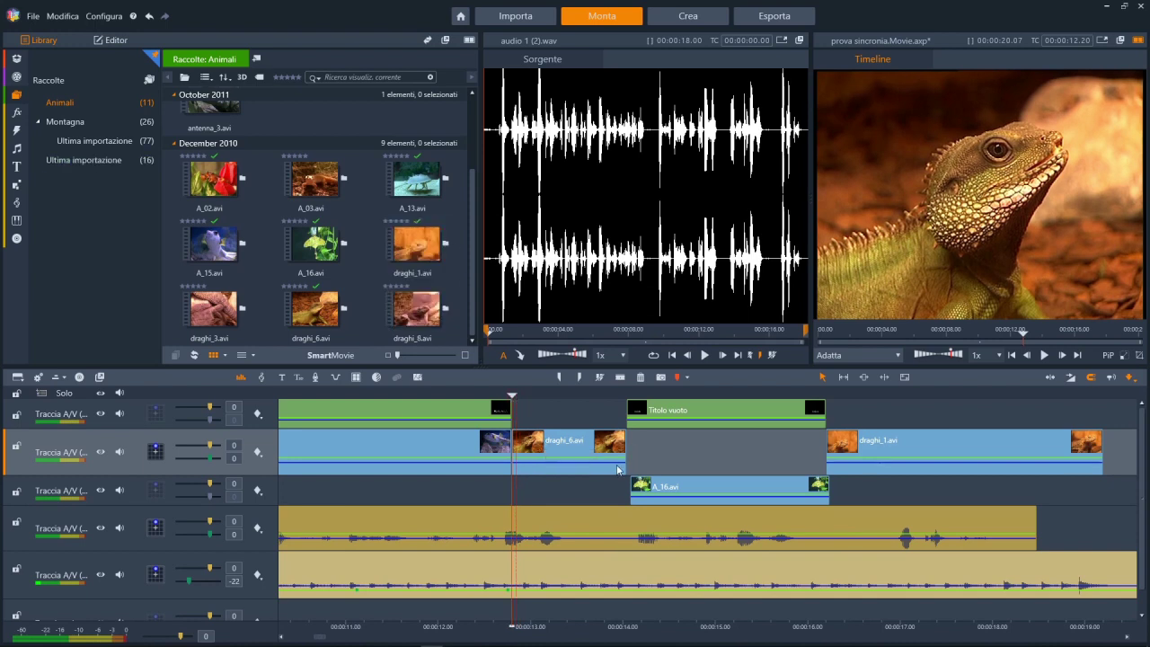
pyautogui.moveTo(472, 269); pyautogui.dragTo(474, 340)
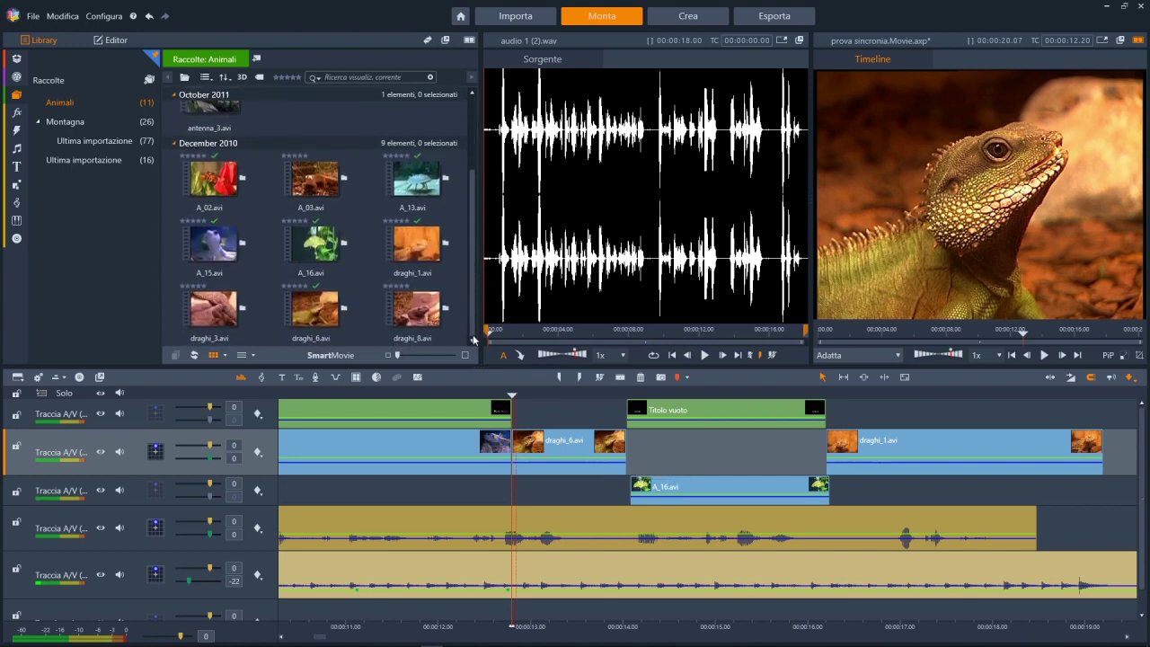
pyautogui.click(217, 237)
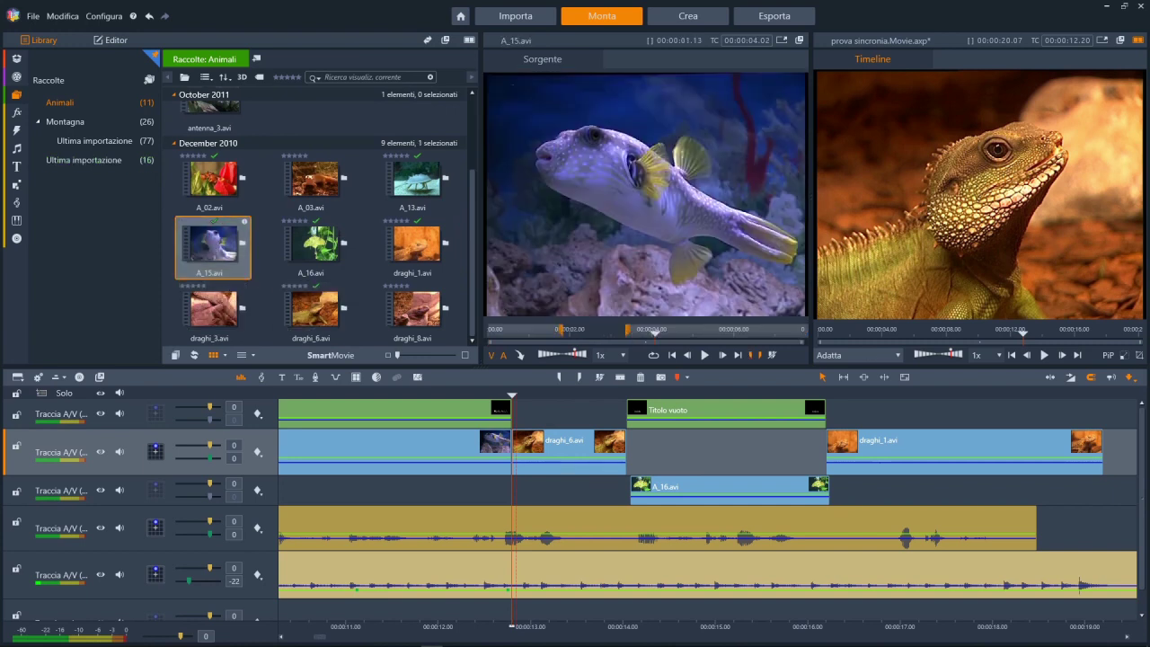
pyautogui.scroll(2, 314, 224)
pyautogui.click(213, 128)
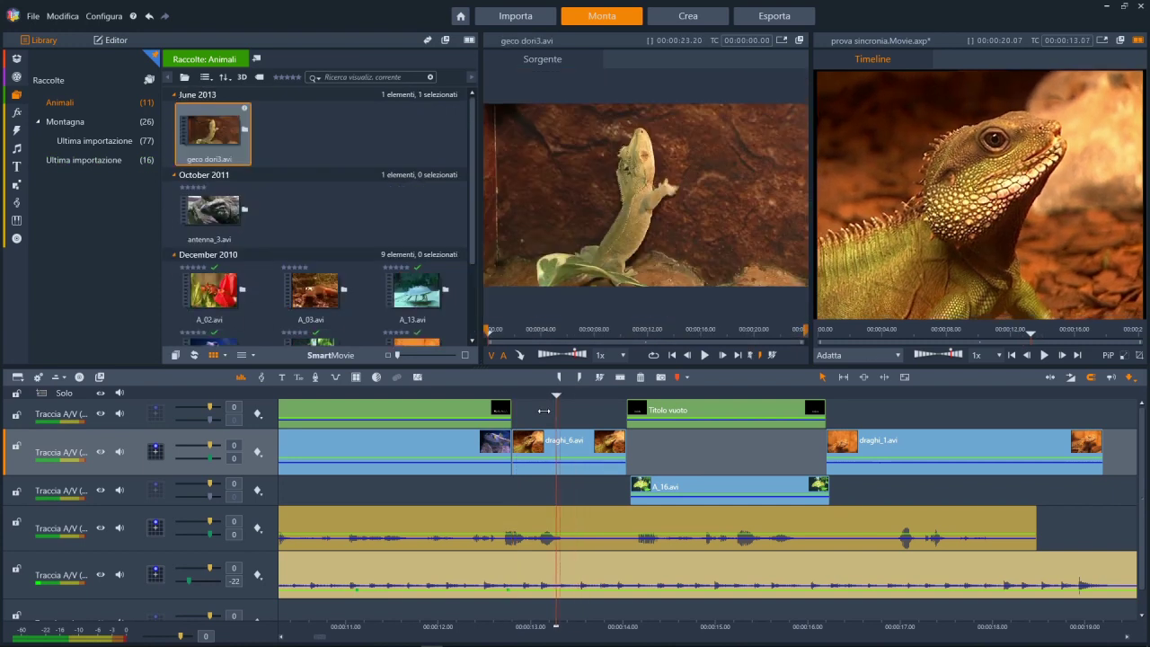
pyautogui.click(217, 124)
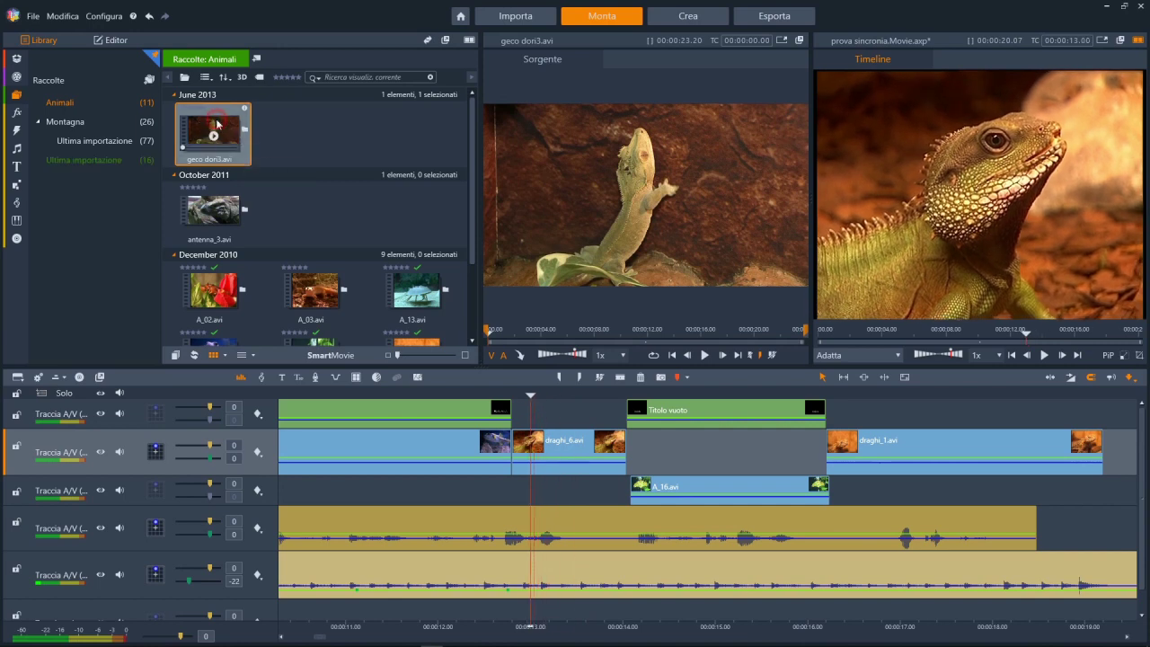
pyautogui.moveTo(217, 124); pyautogui.dragTo(530, 446)
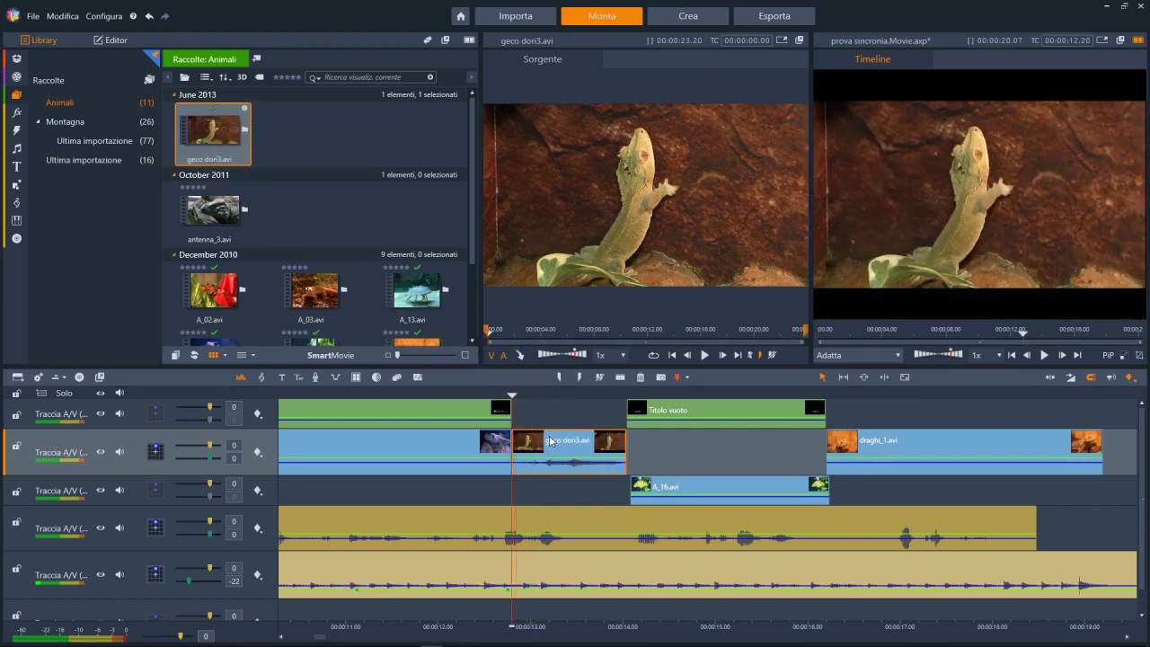
# Step: Play the sequence from the end of A_15.avi through geco dori3.avi to check the replacement
pyautogui.moveTo(511, 396); pyautogui.dragTo(502, 396)
pyautogui.press('space')
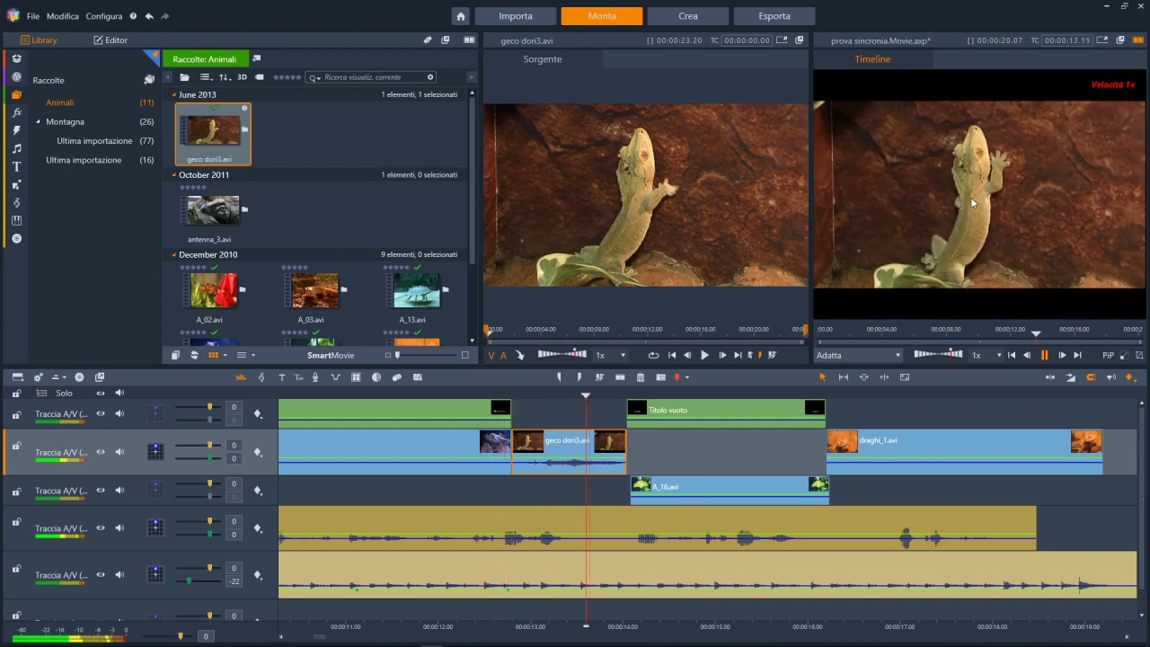
pyautogui.press('space')
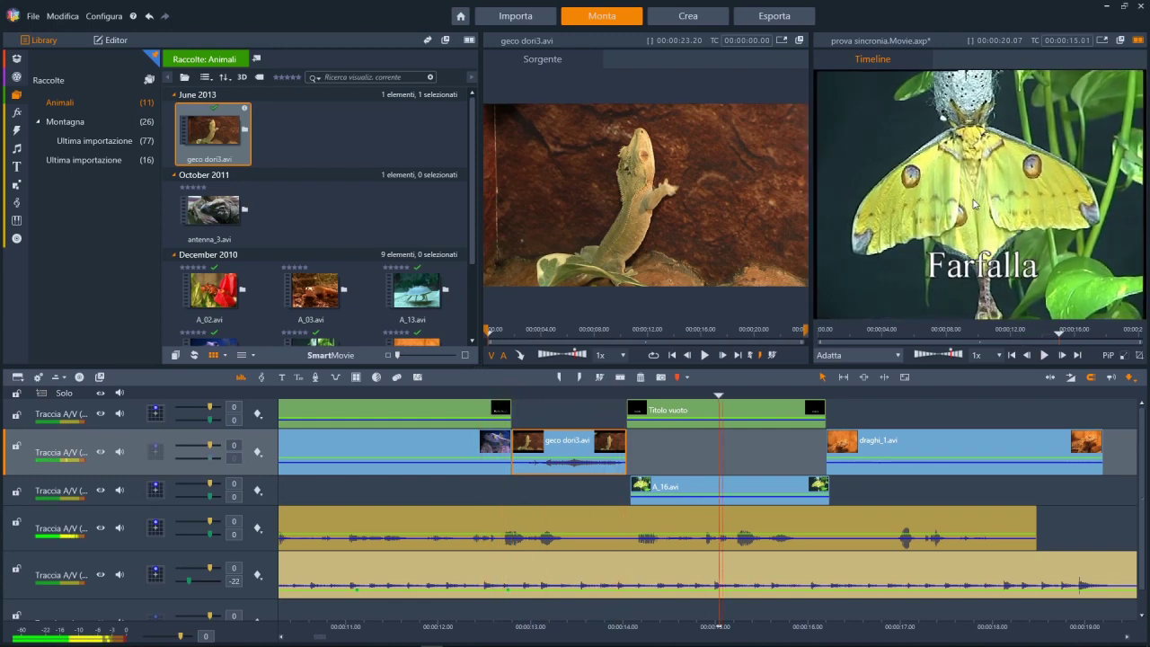
pyautogui.click(579, 395)
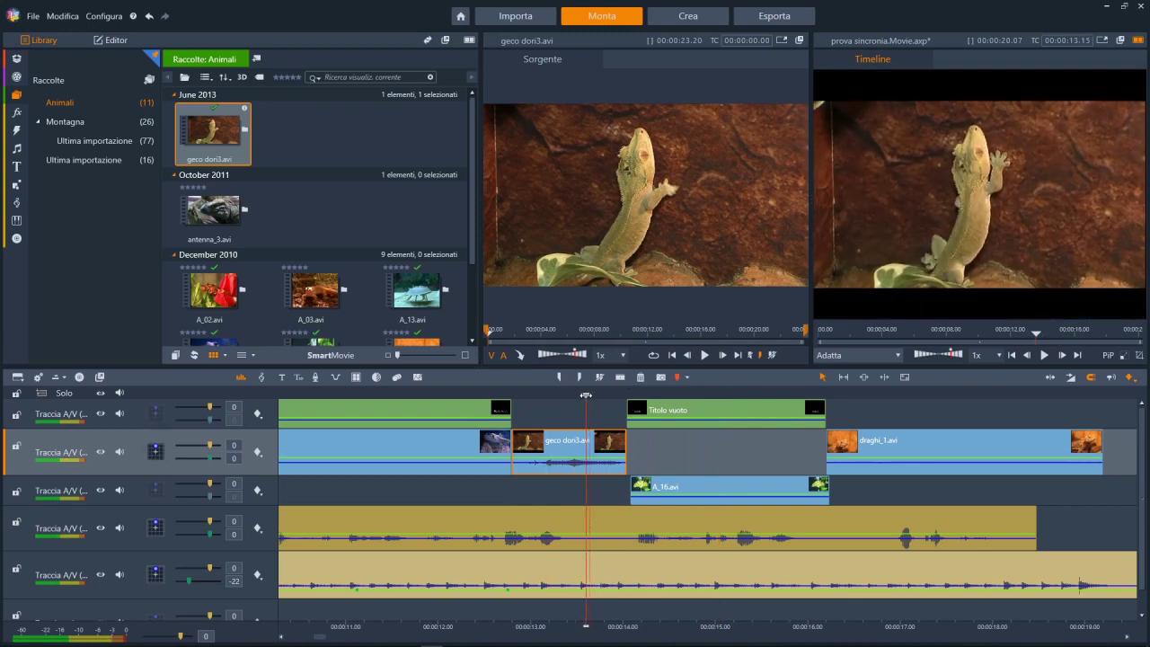
# Step: Try to move the Farfalla title and the A_16.avi overlay together to 00:00:16.04
pyautogui.scroll(-3, 820, 392)
pyautogui.click(819, 392)
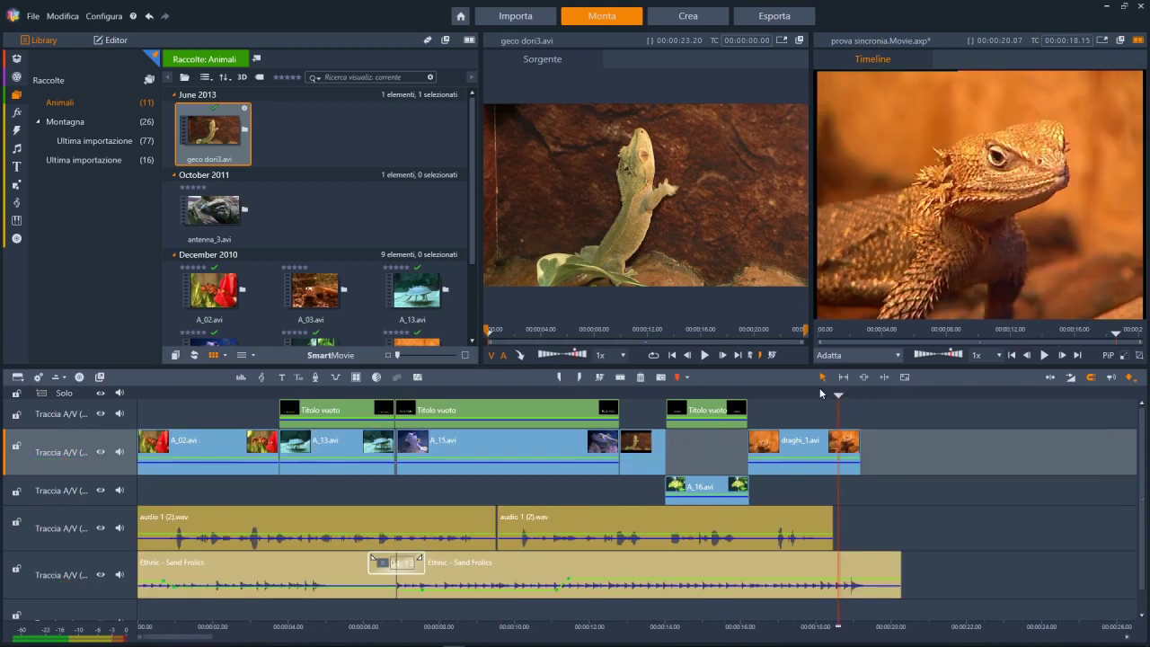
pyautogui.click(717, 415)
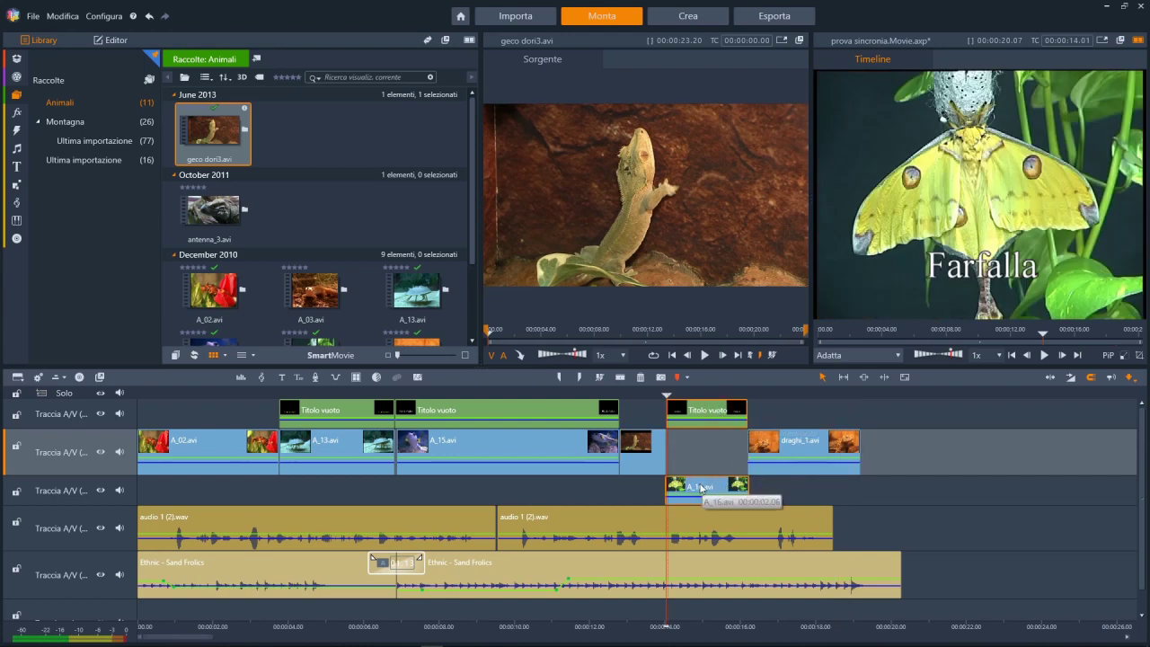
pyautogui.rightClick(714, 488)
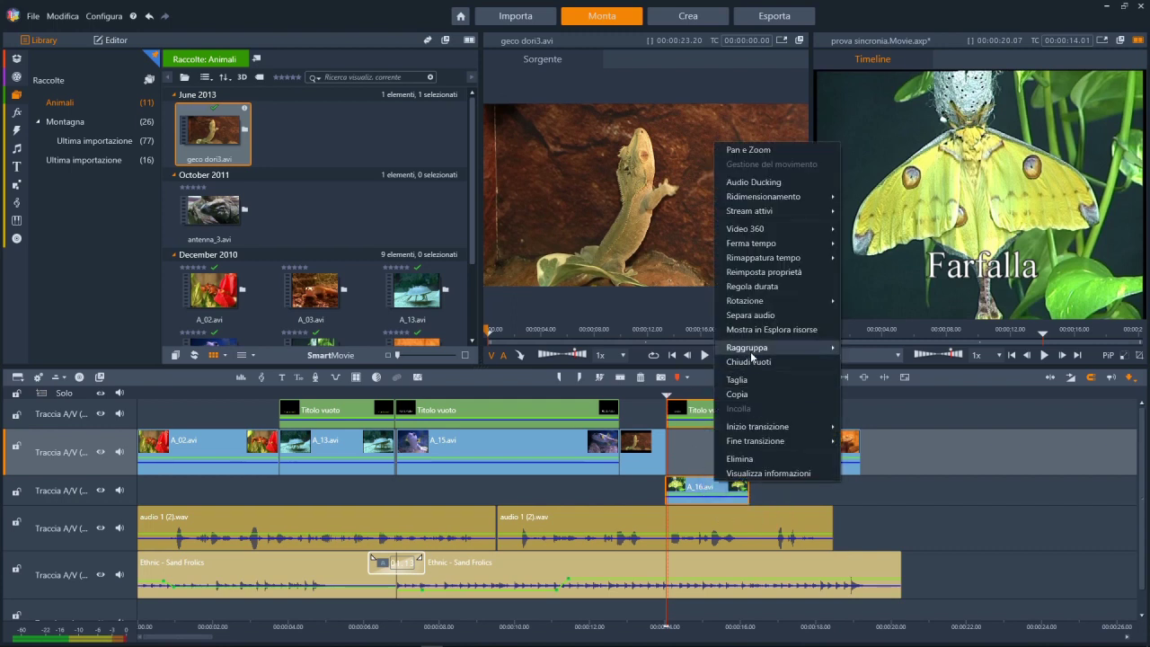
pyautogui.press('Escape')
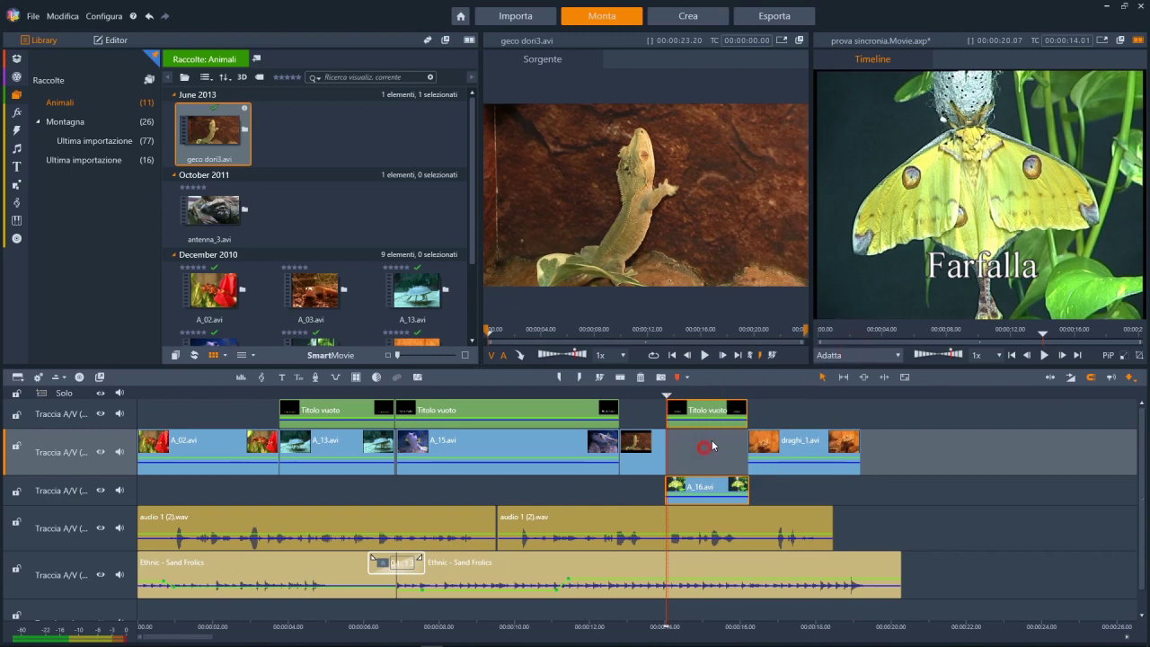
pyautogui.hotkey('ctrl', 'z')
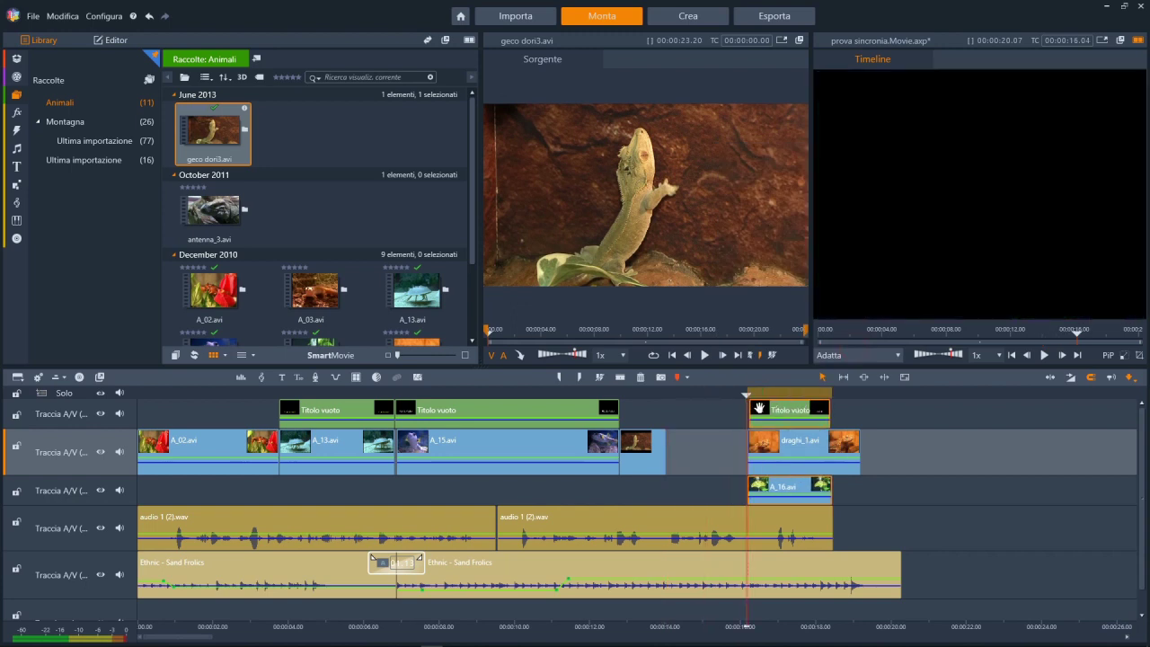
pyautogui.moveTo(669, 409); pyautogui.dragTo(718, 406)
pyautogui.click(729, 454)
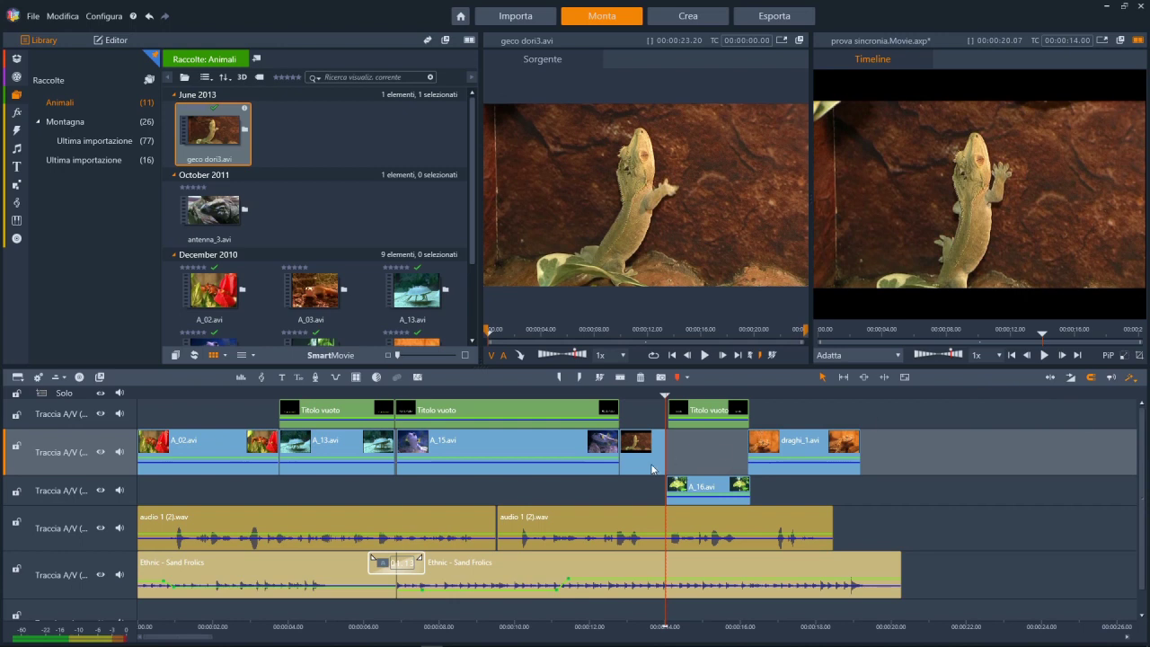
# Step: Delete geco dori3.avi from the video track with the audio tracks unlocked, and undo the deletion
pyautogui.click(652, 468)
pyautogui.press('Delete')
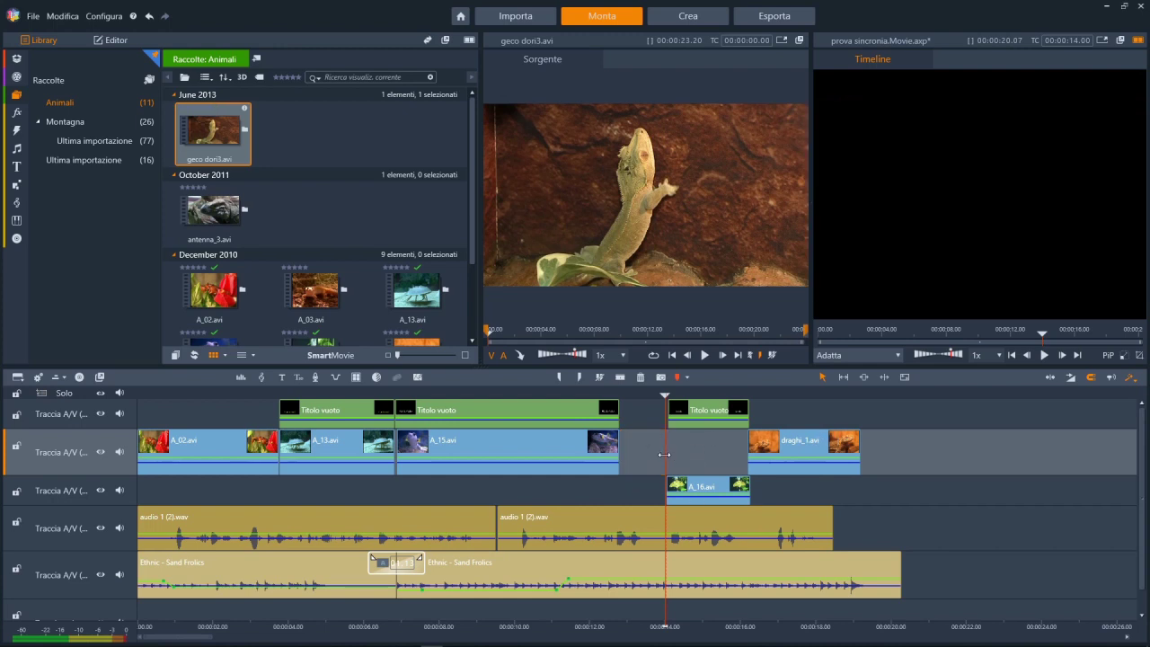
pyautogui.hotkey('ctrl', 'z')
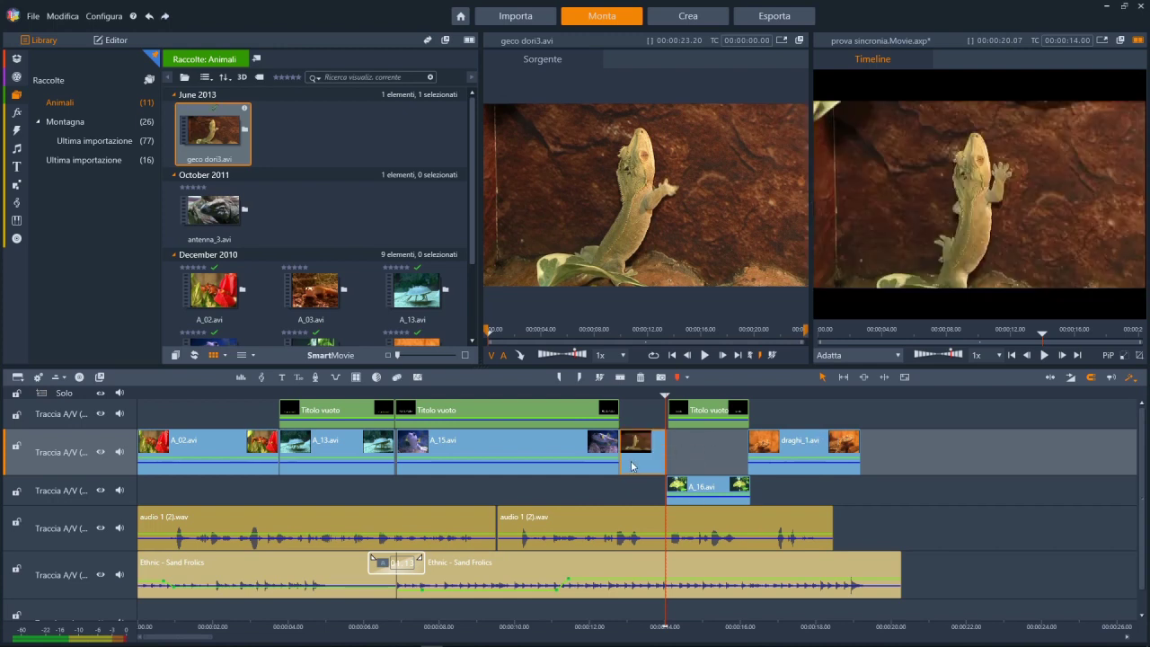
# Step: Lock the narration and music tracks, and delete geco dori3.avi so the following titles and clips close up
pyautogui.click(16, 521)
pyautogui.click(16, 568)
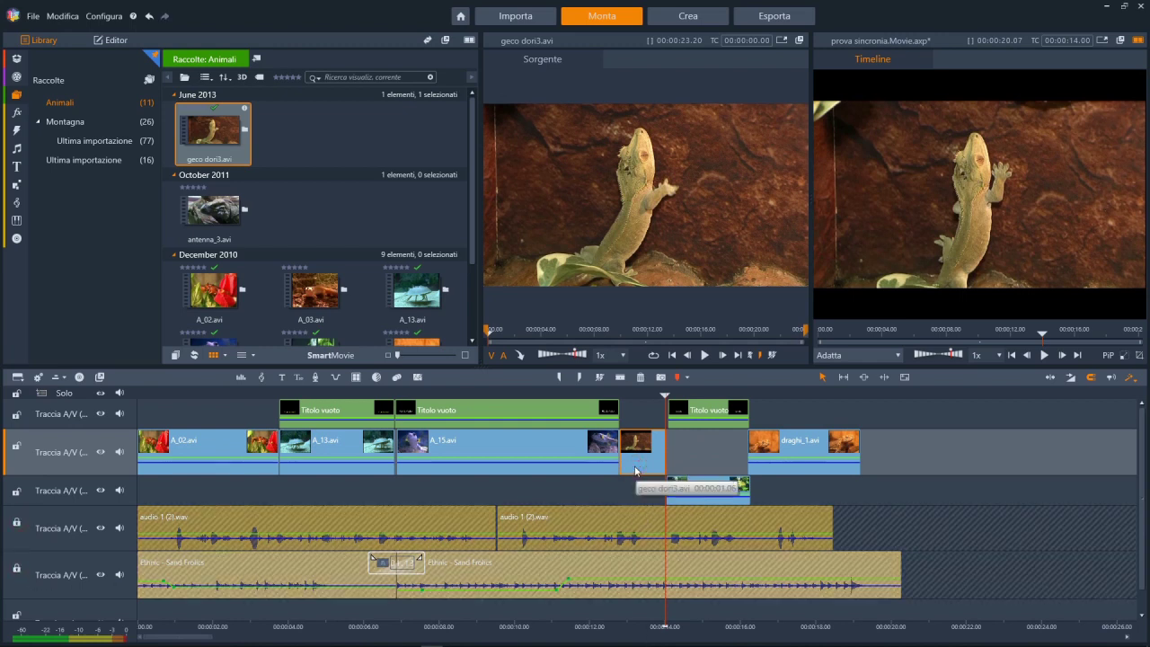
pyautogui.press('Delete')
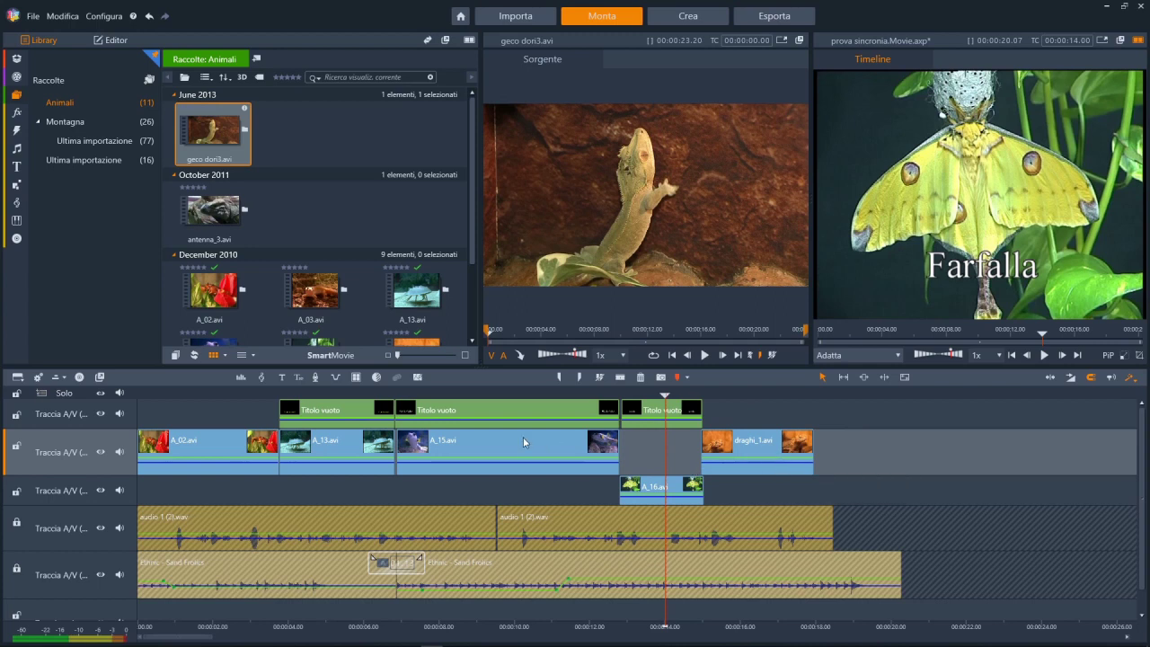
# Step: Insert the full geco dori3.avi at 00:00:12.19 with the narration and music tracks locked, and remove it again
pyautogui.click(618, 394)
pyautogui.click(519, 355)
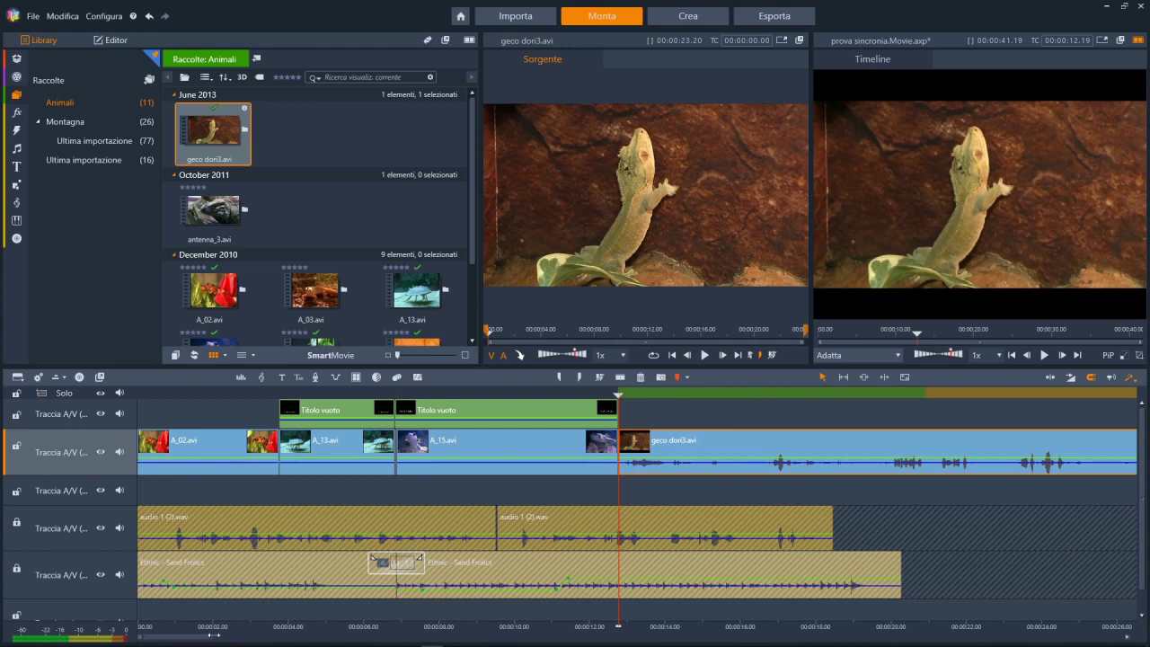
pyautogui.moveTo(216, 635); pyautogui.dragTo(289, 638)
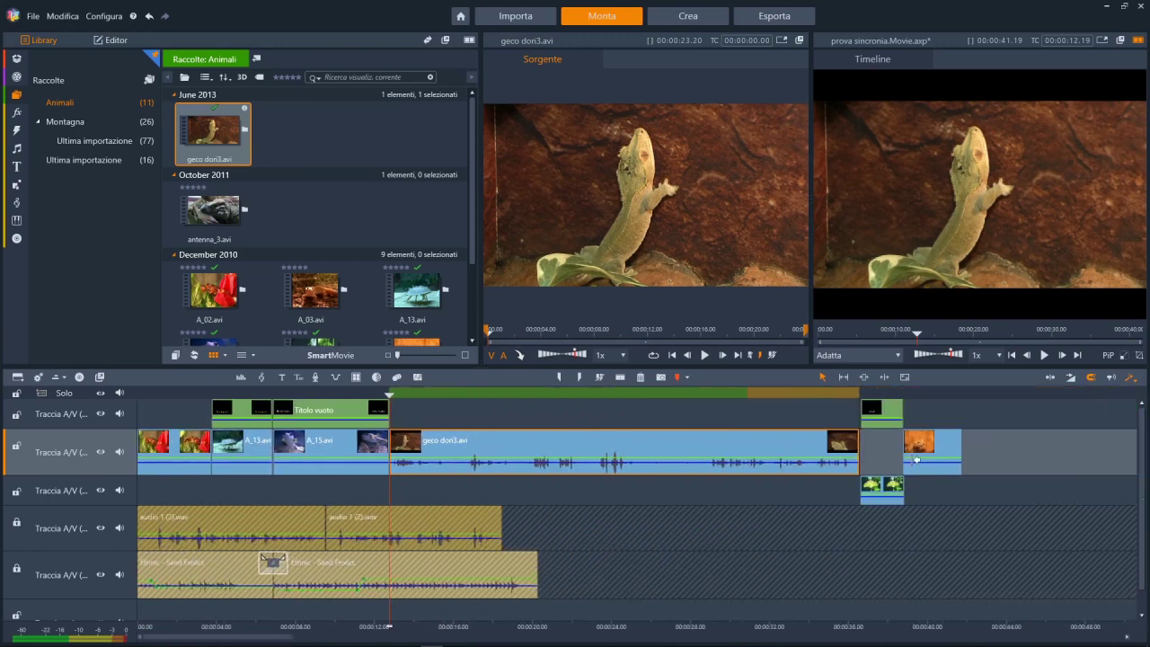
pyautogui.press('Delete')
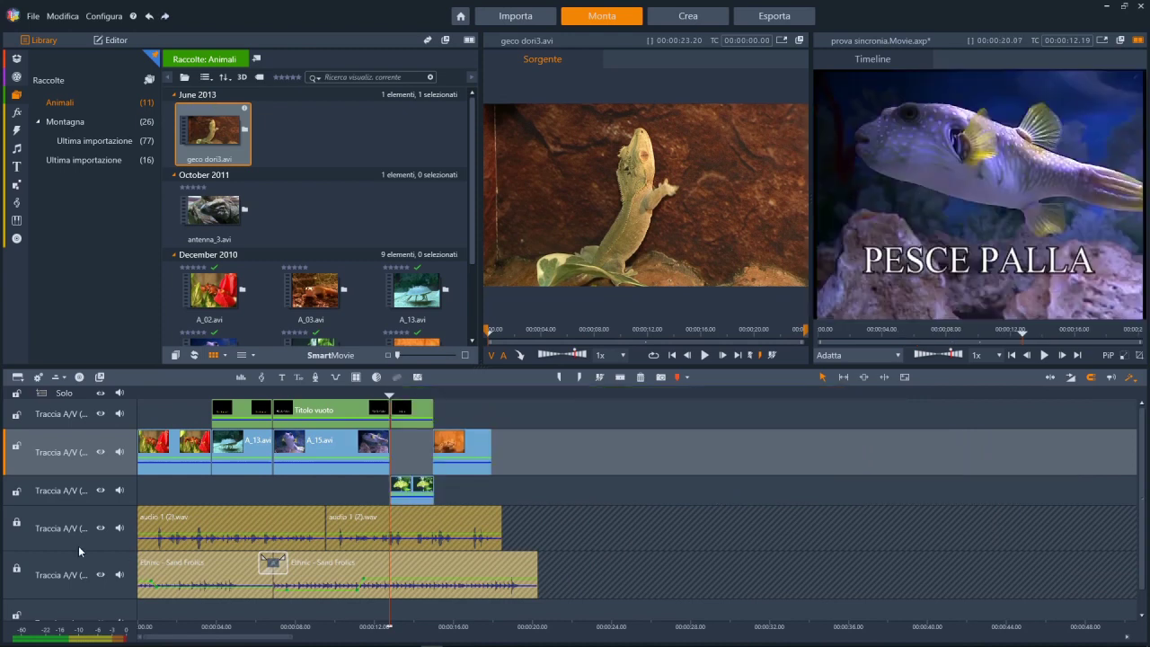
# Step: Unlock the narration and music tracks, and insert geco dori3.avi after A_15.avi so all tracks split and shift
pyautogui.click(16, 523)
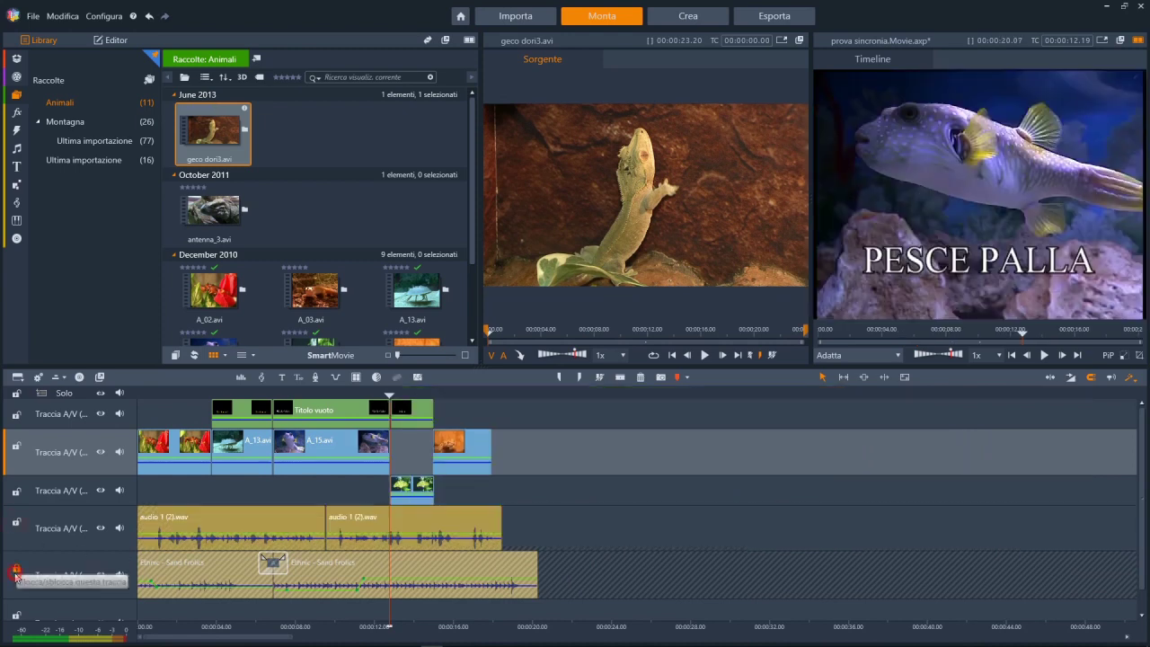
pyautogui.click(16, 568)
pyautogui.click(519, 355)
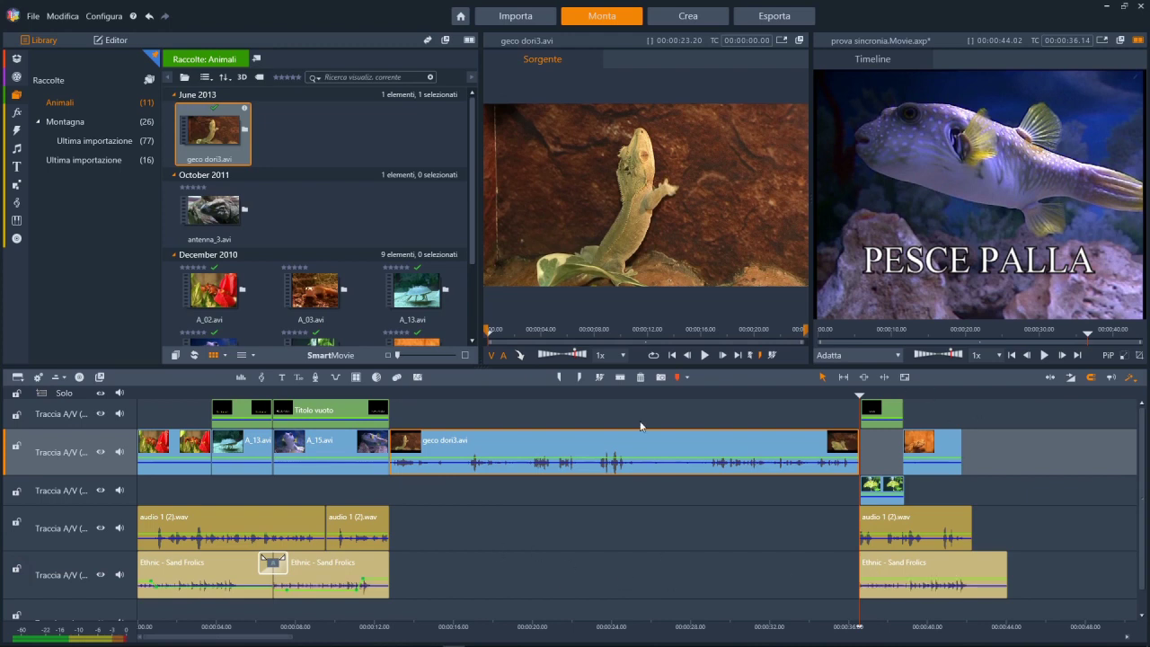
# Step: Delete the inserted geco dori3.avi clip, closing up the material on all tracks
pyautogui.click(522, 450)
pyautogui.press('Delete')
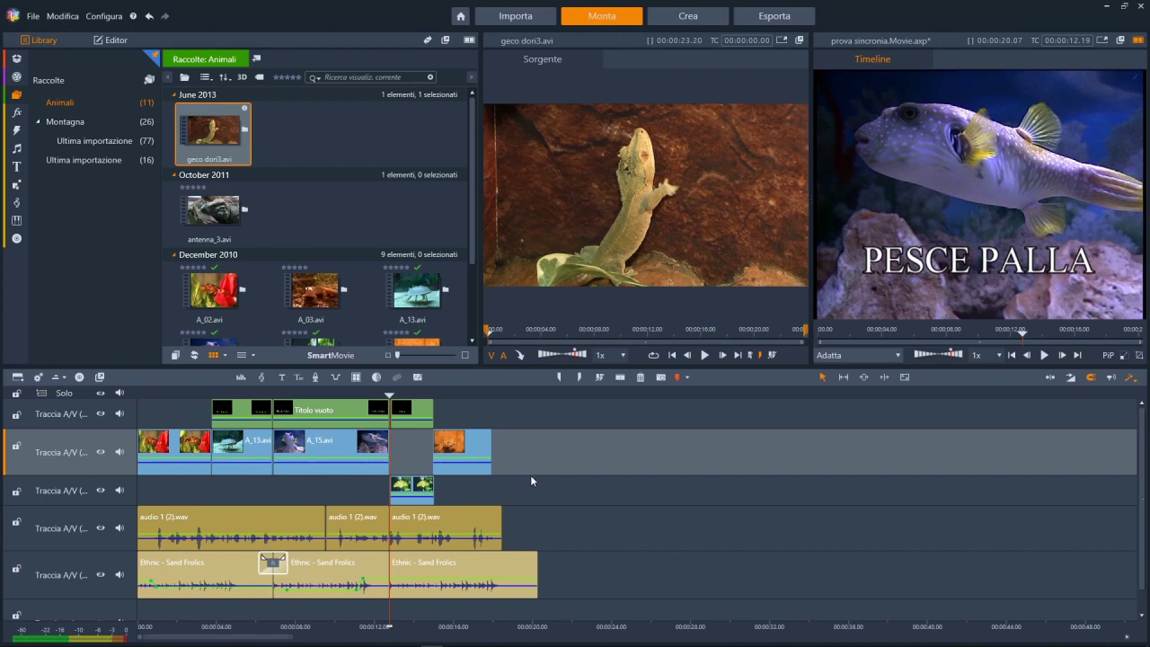
# Step: Delete the A_13.avi clip together with its Strani animali title, leaving a gap before A_15.avi
pyautogui.click(255, 450)
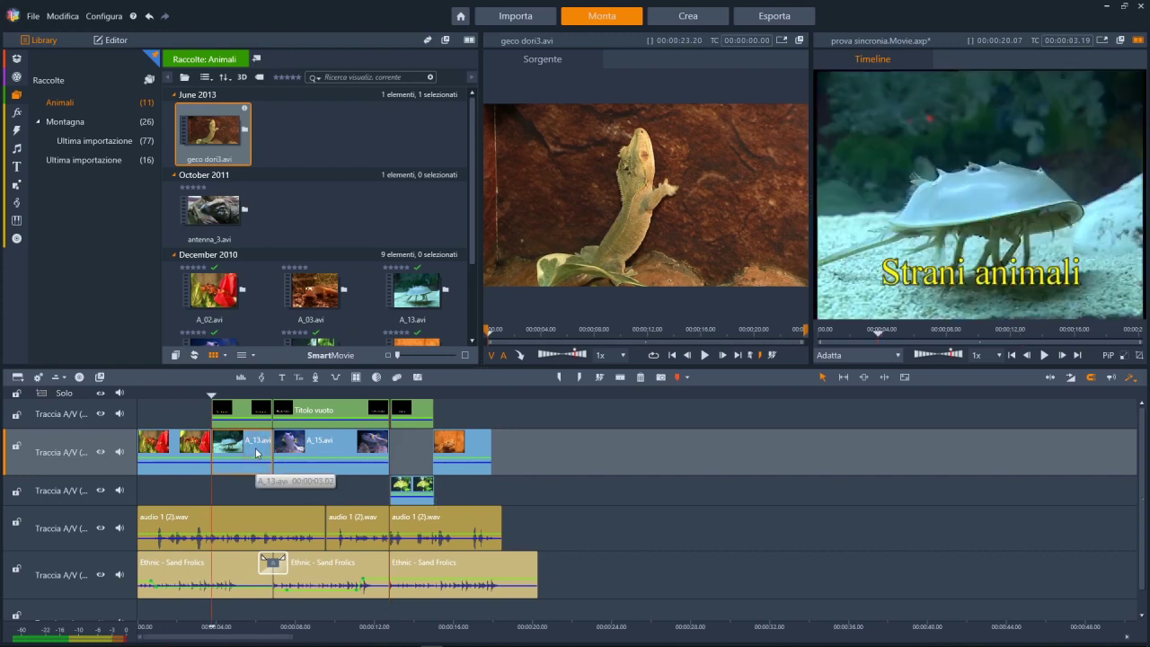
pyautogui.click(244, 414)
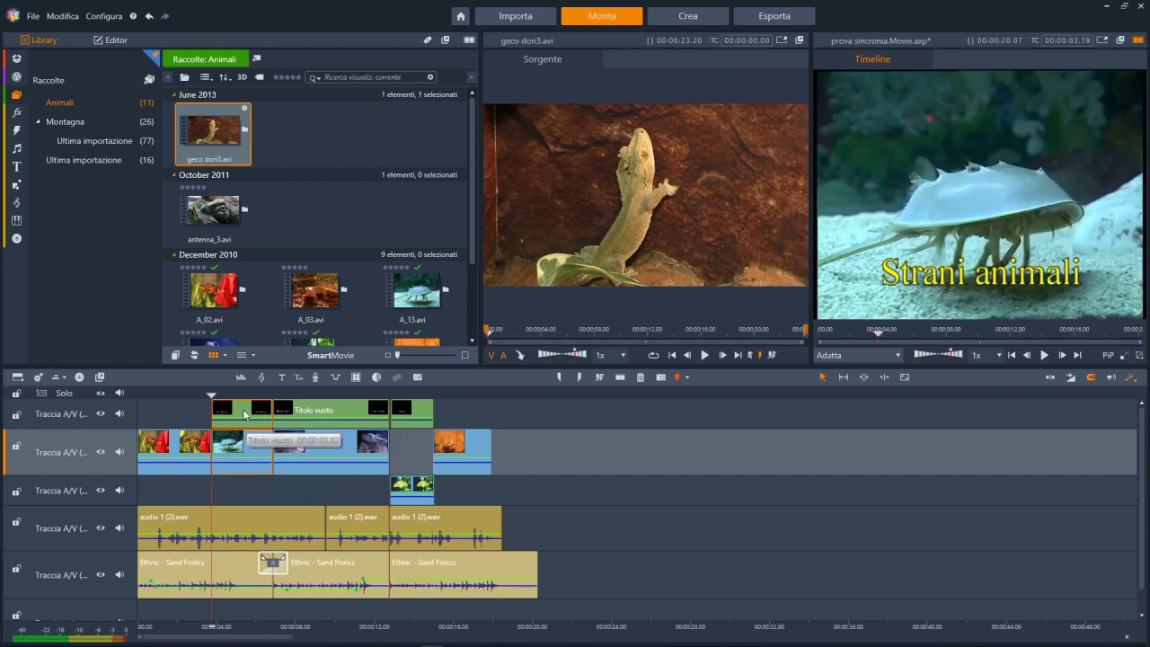
pyautogui.press('Delete')
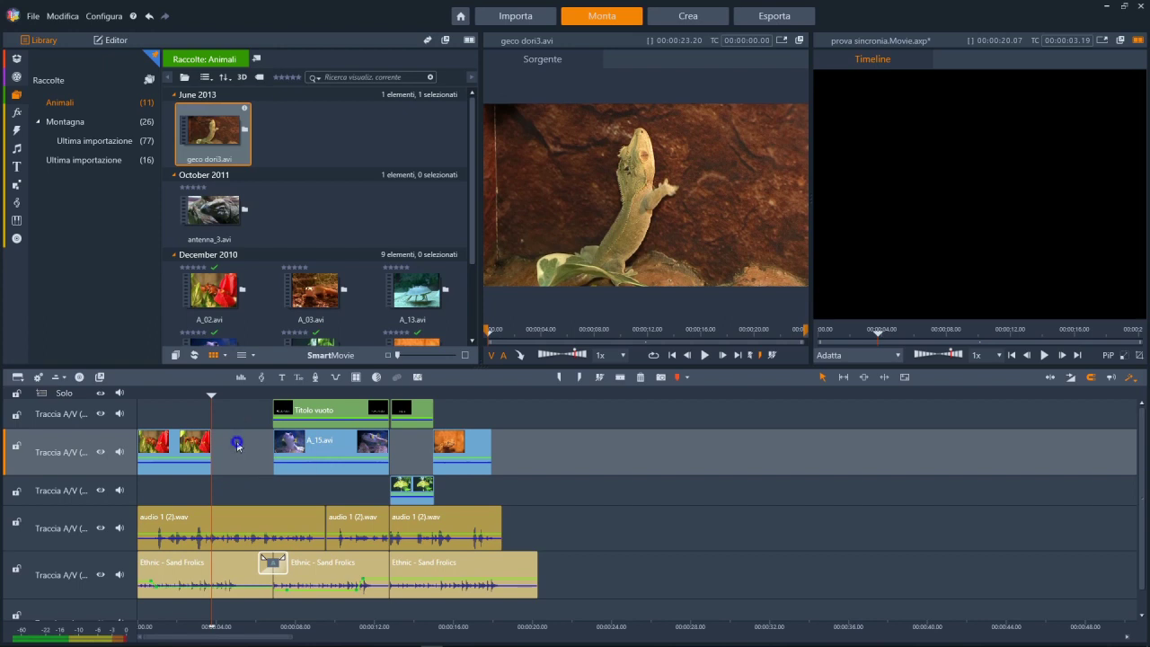
# Step: Lock the narration and music tracks, and close the video track's gap between A_02.avi and A_15.avi
pyautogui.rightClick(237, 443)
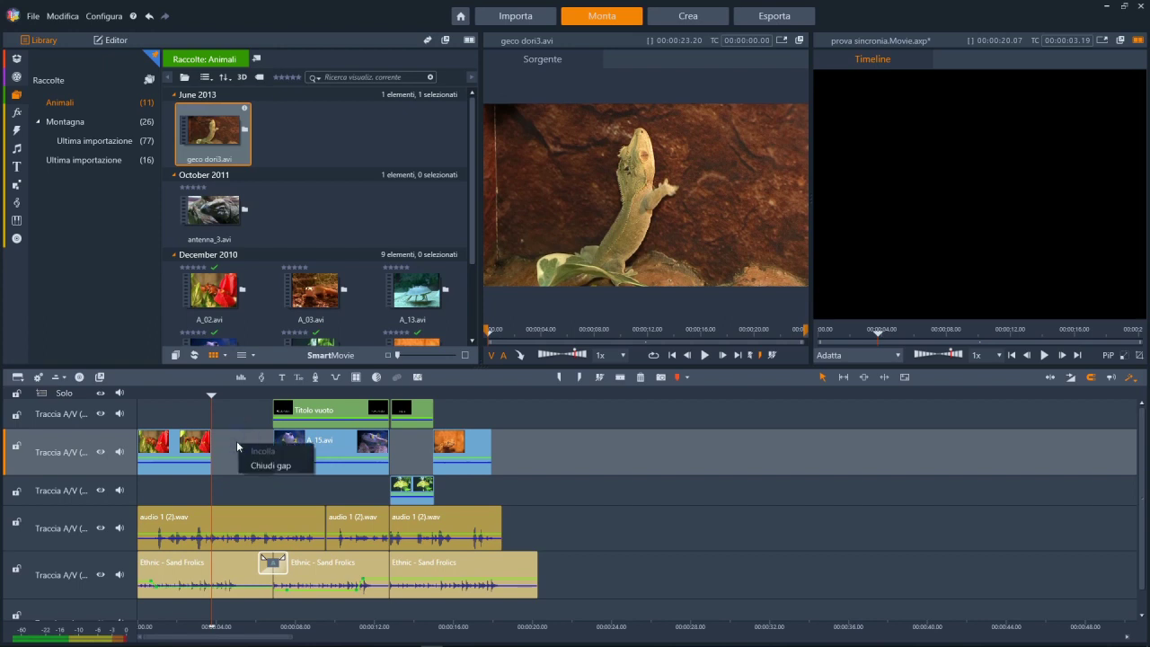
pyautogui.click(299, 443)
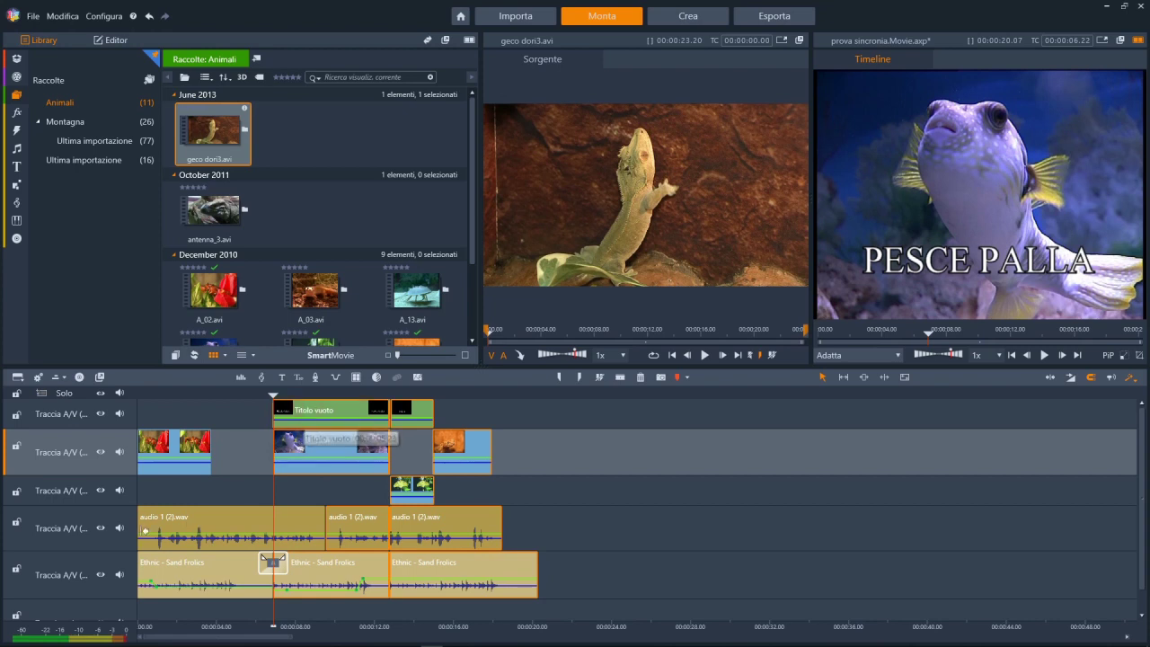
pyautogui.click(17, 523)
pyautogui.click(16, 570)
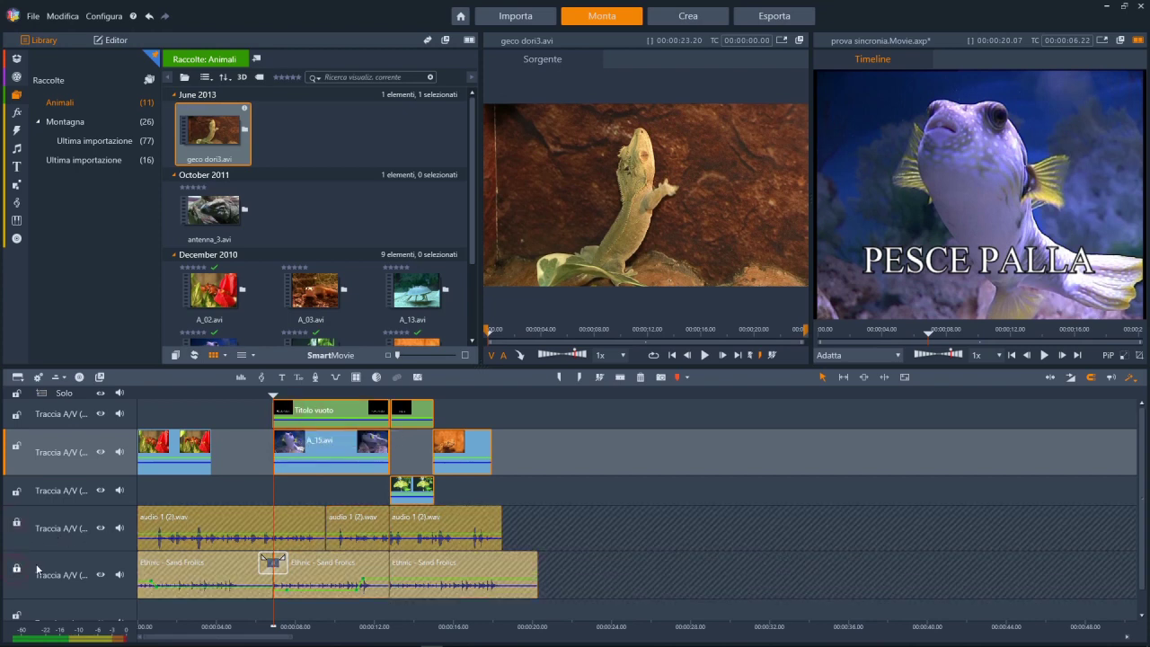
pyautogui.click(258, 442)
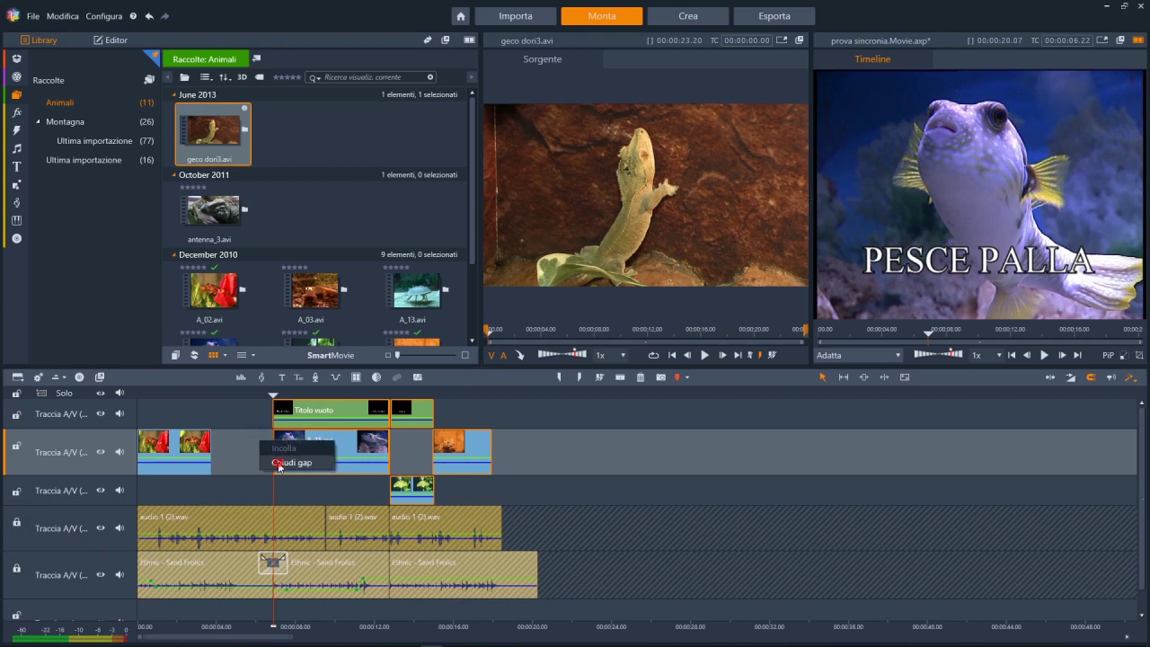
pyautogui.press('Delete')
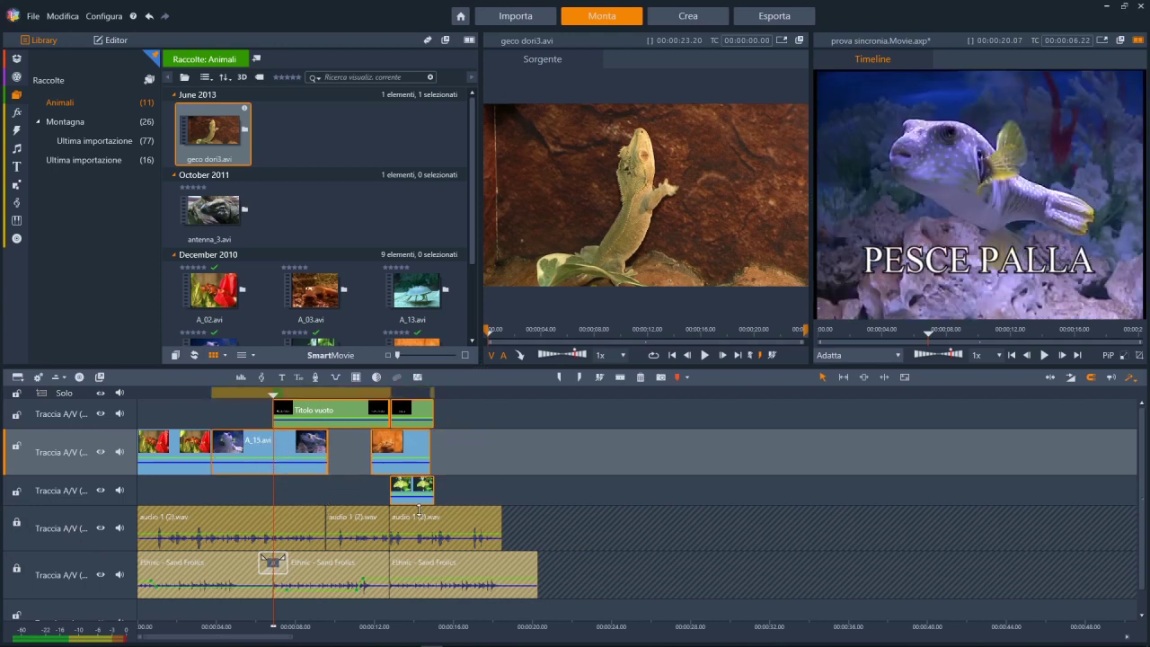